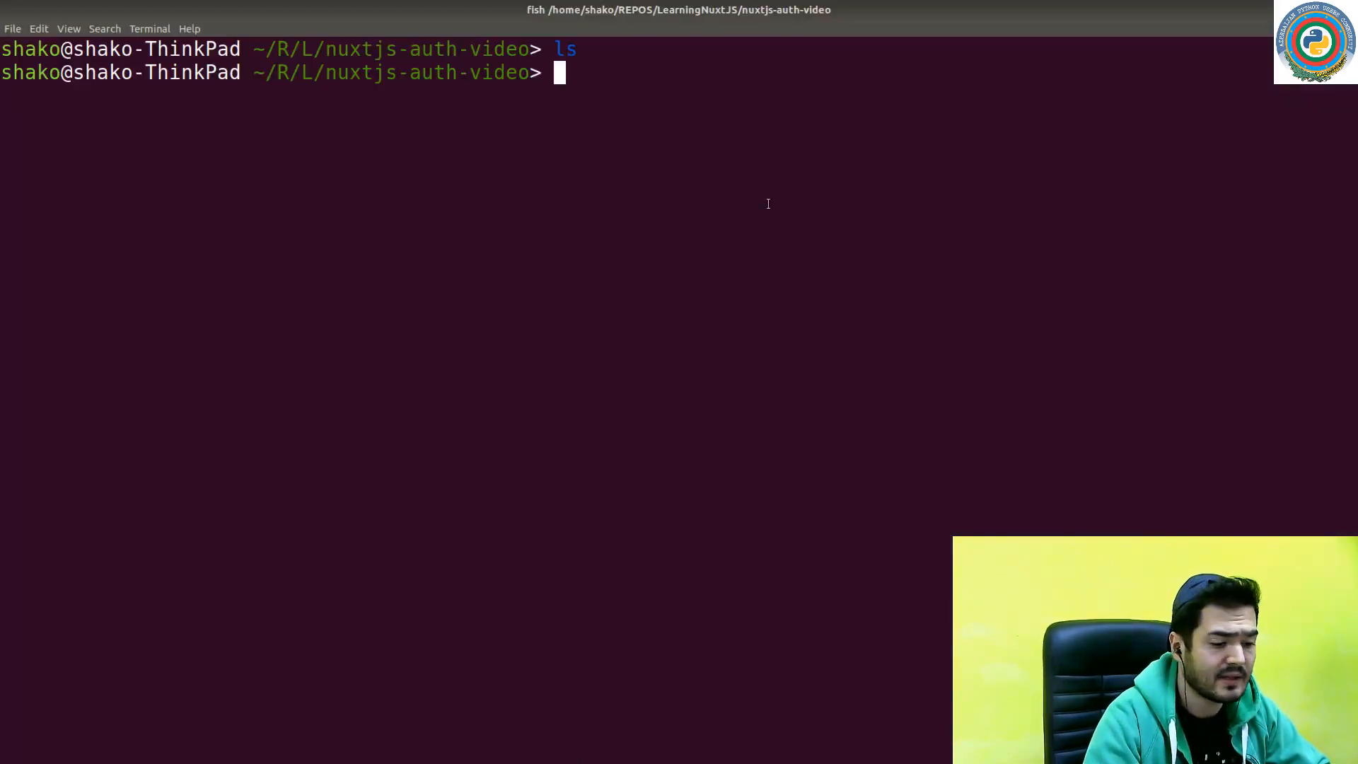
type("r")
- Run the Nuxt generator for project frontend, choosing JavaScript, npm and no UI framework
key("BackSpace")
type("cd ..")
key("Up")
key("Up")
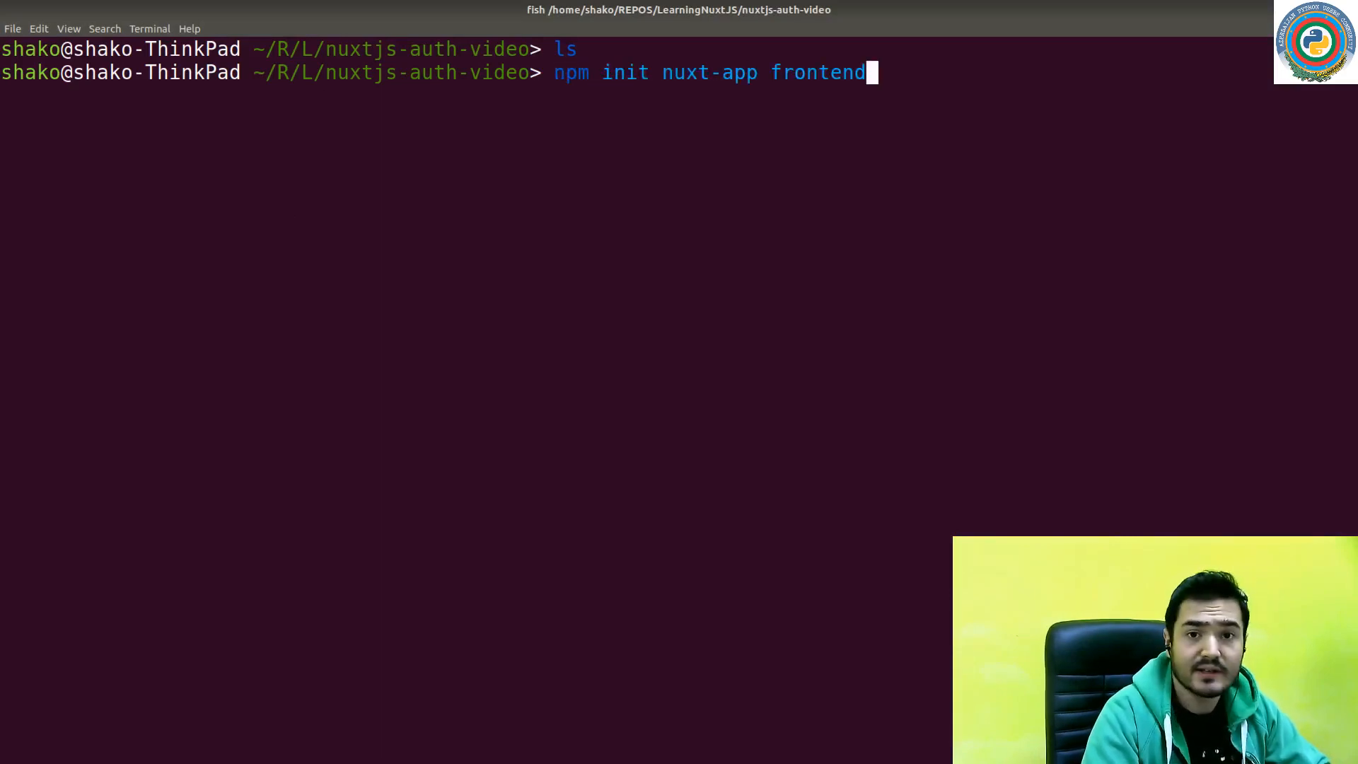
key("Return")
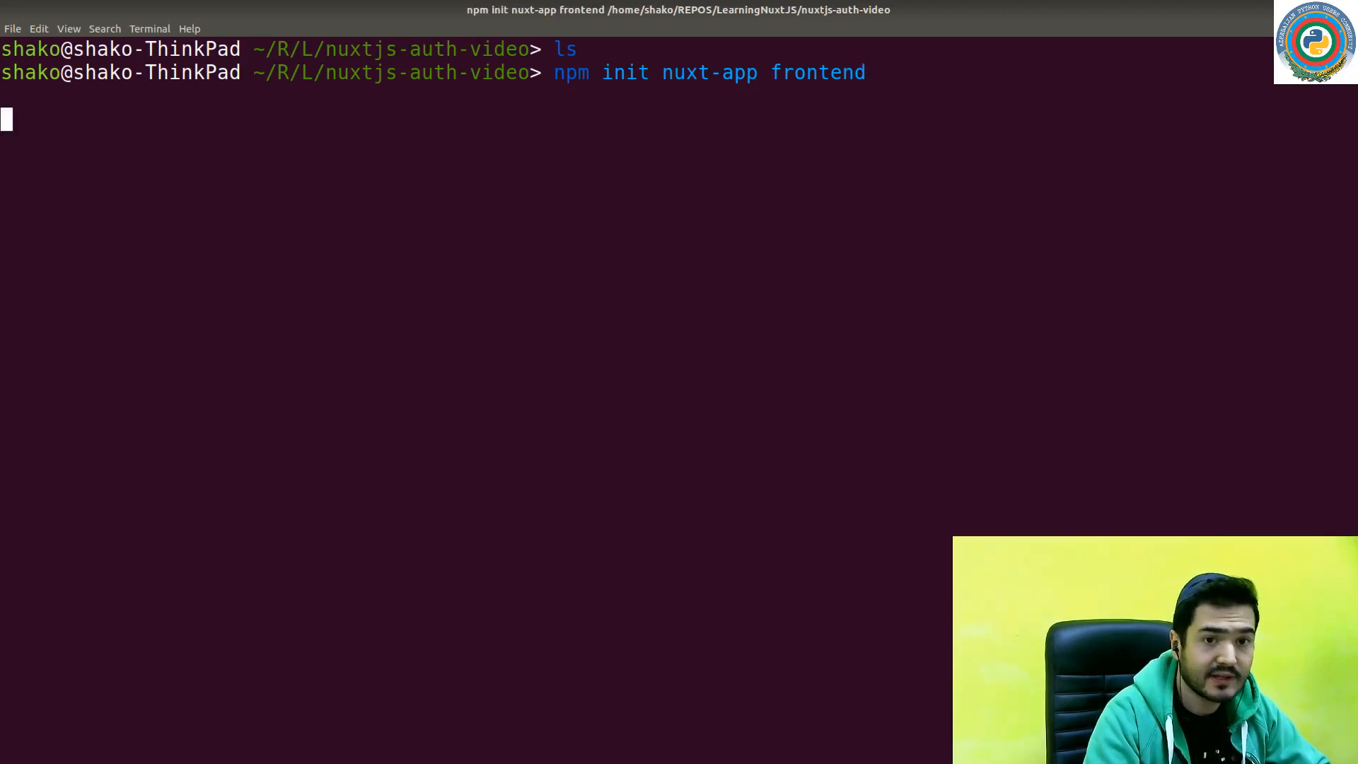
key("Return")
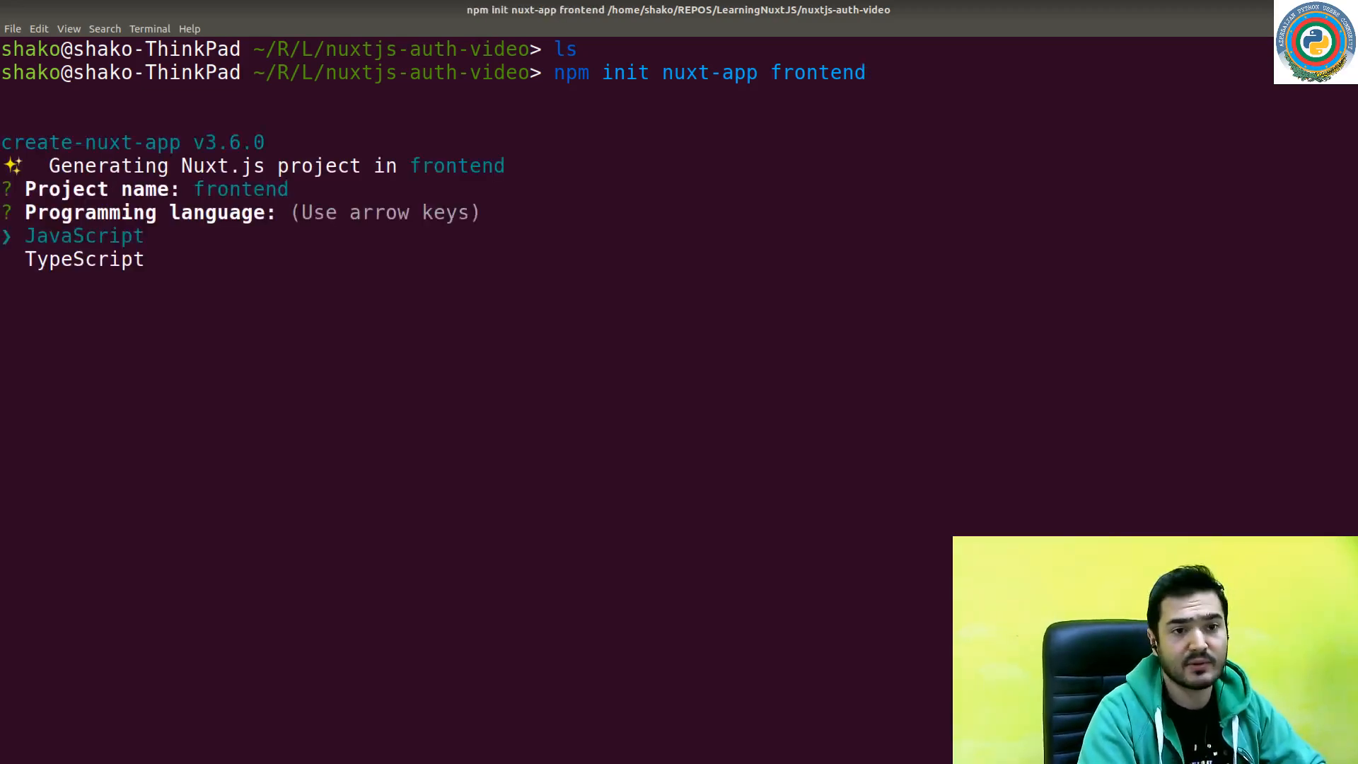
key("Return")
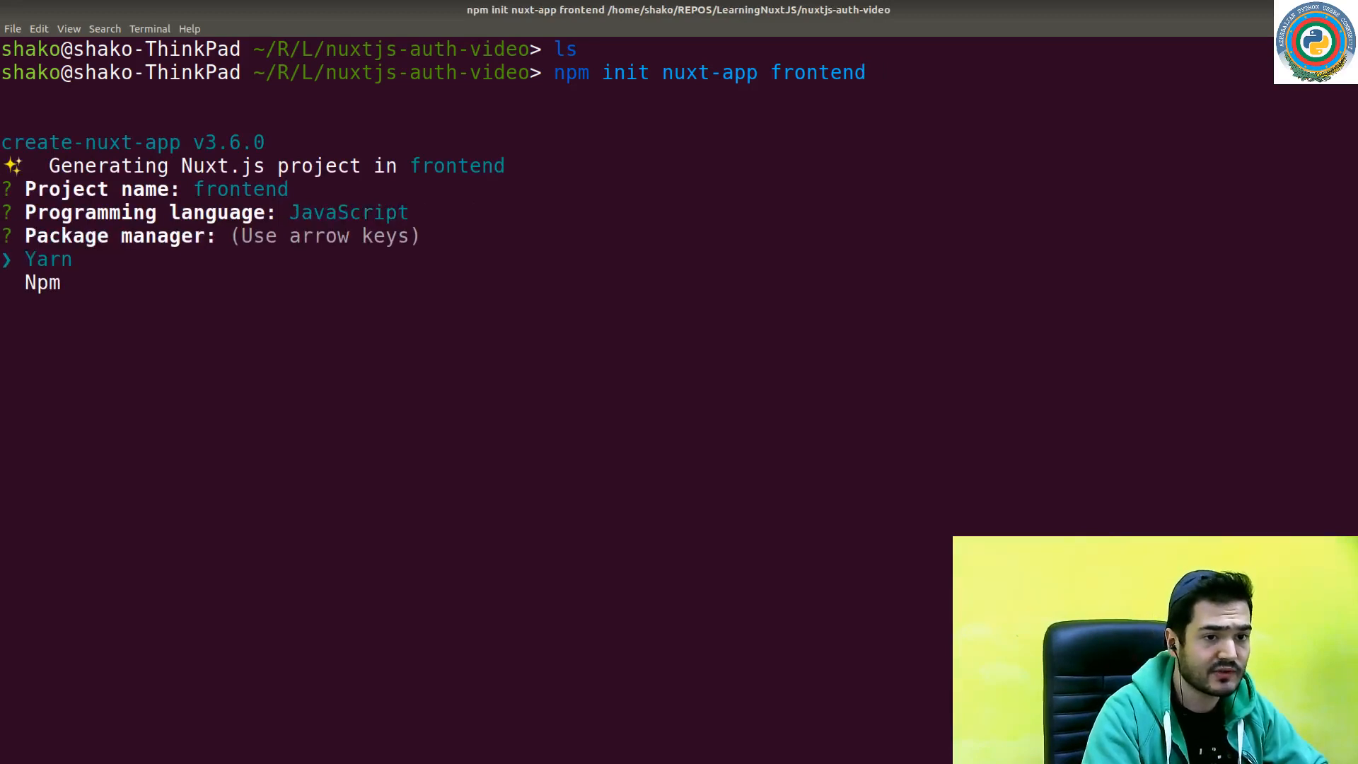
key("Down")
key("Return")
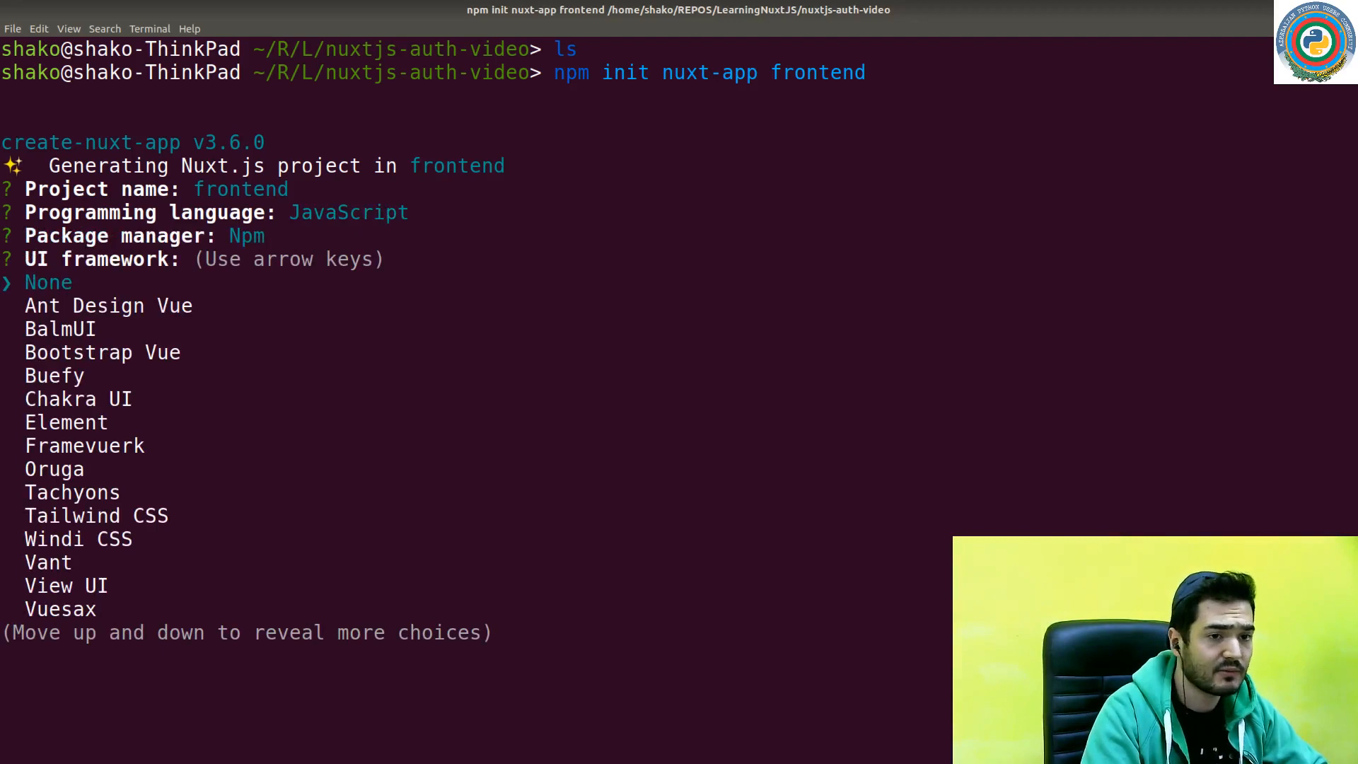
key("Return")
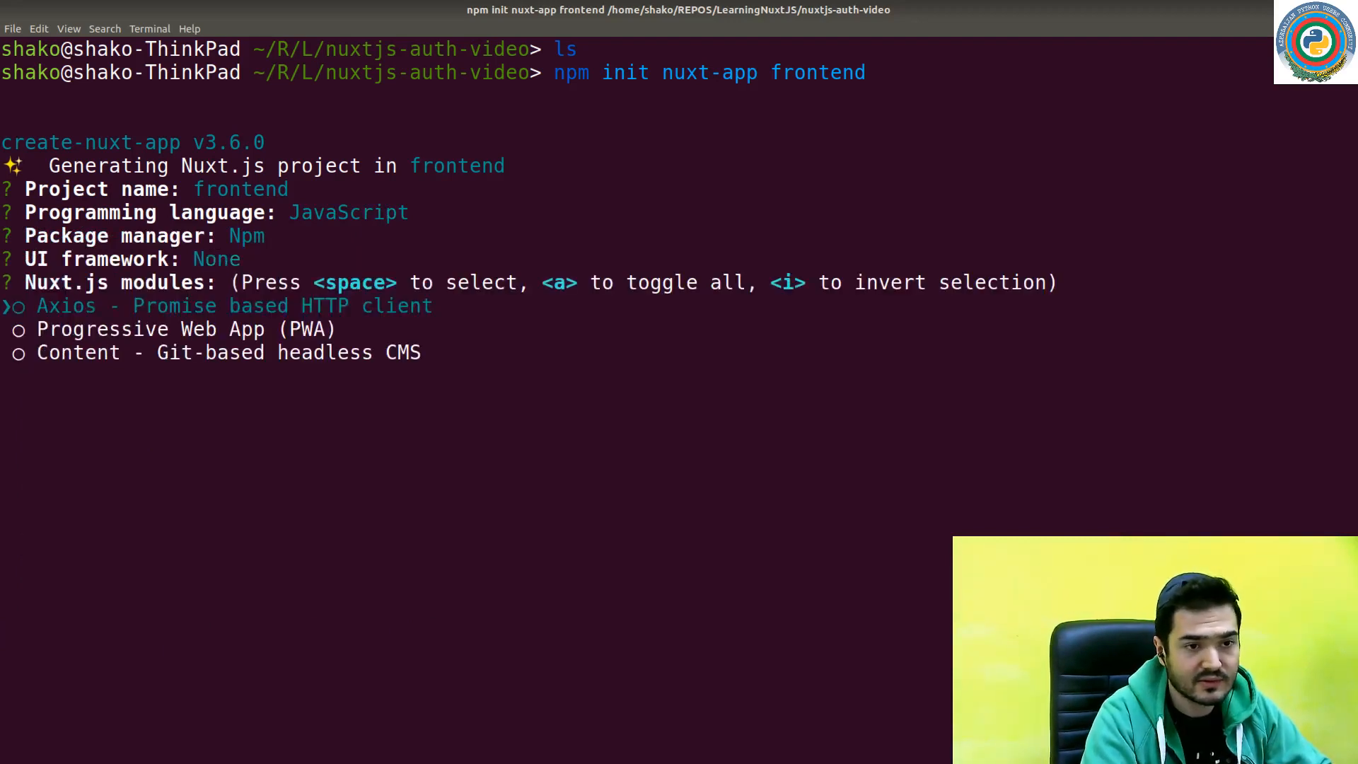
- Select the Axios module, no linting or testing, universal rendering and the server target
key("space")
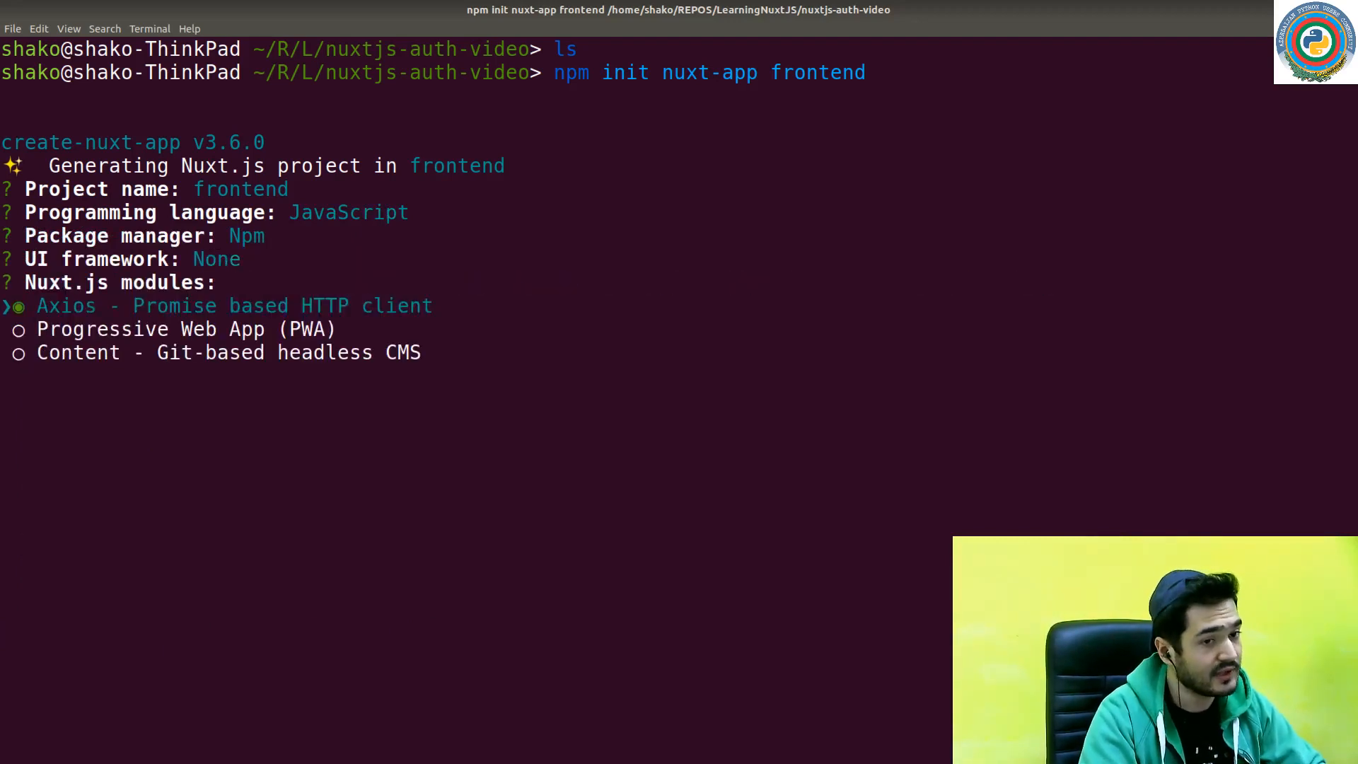
key("Return")
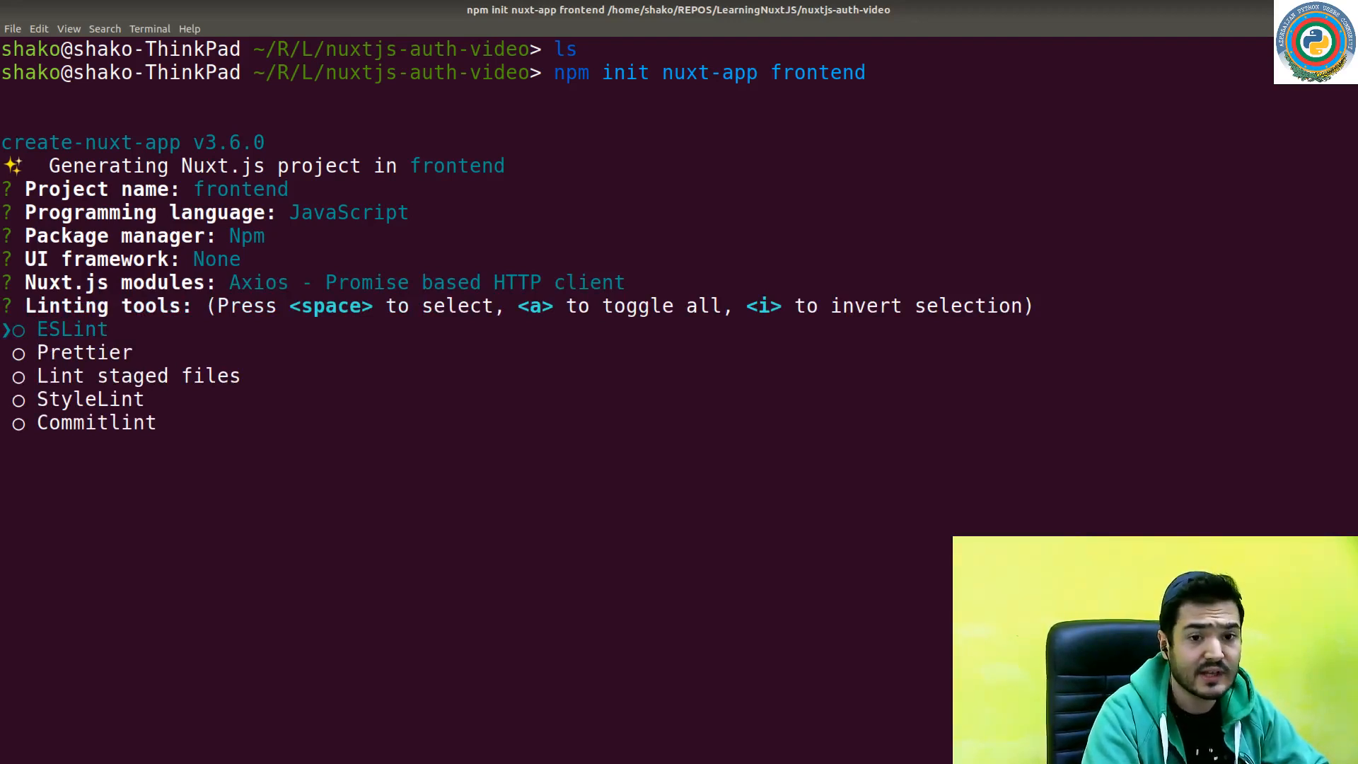
key("Return")
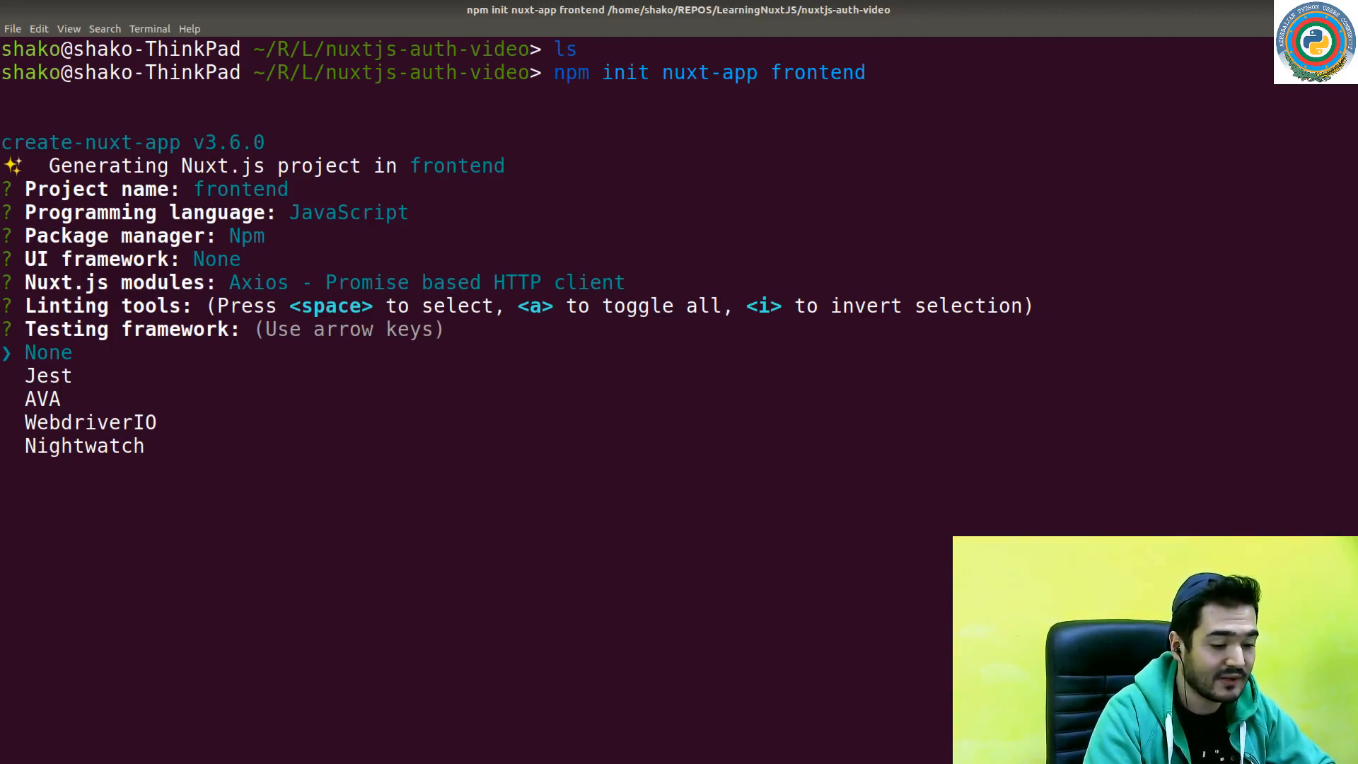
key("Return")
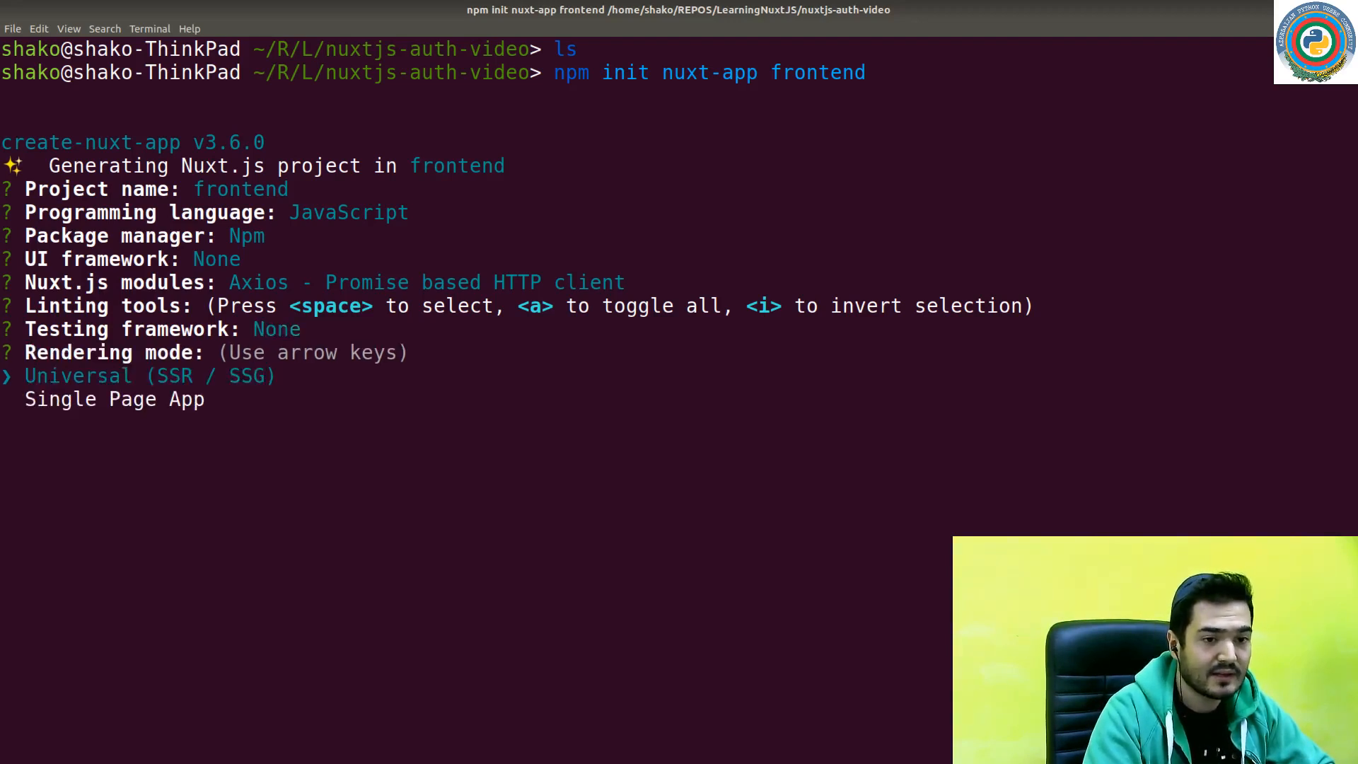
key("Return")
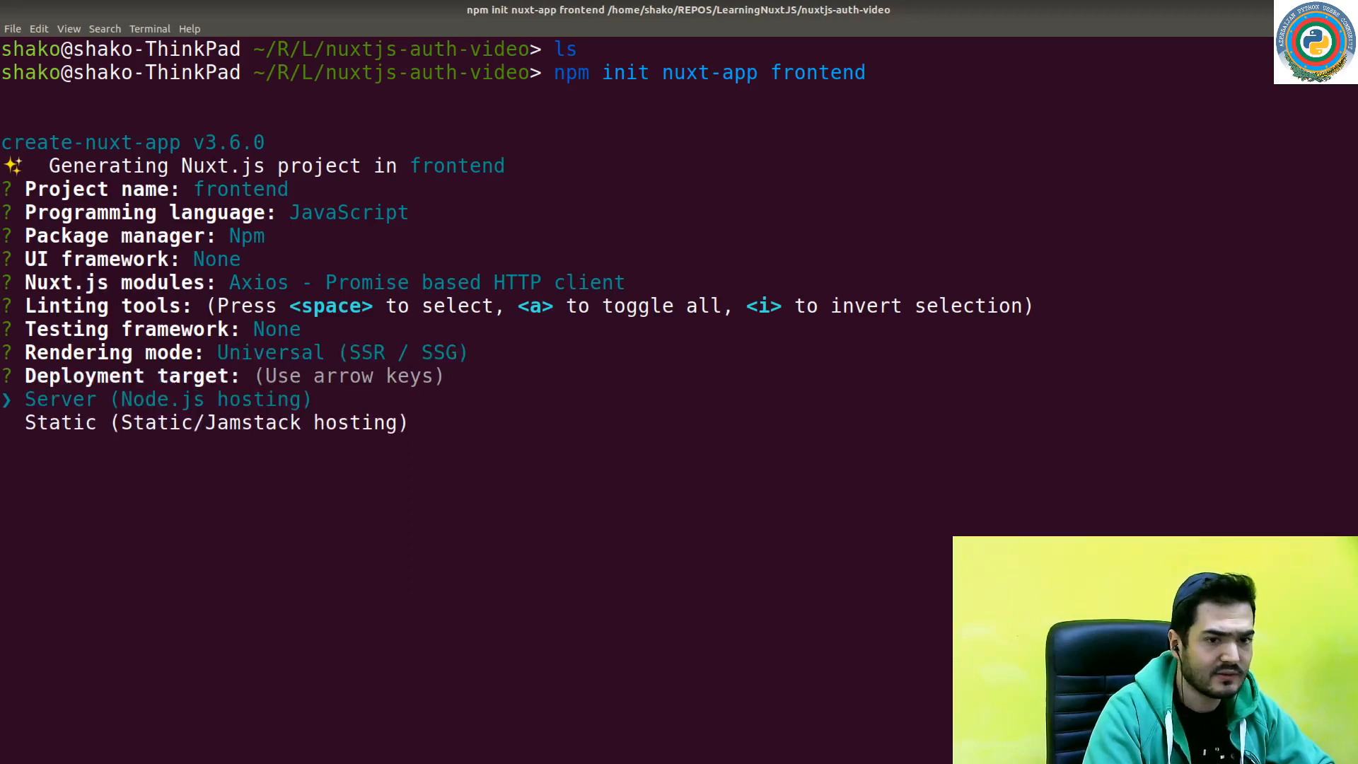
key("Return")
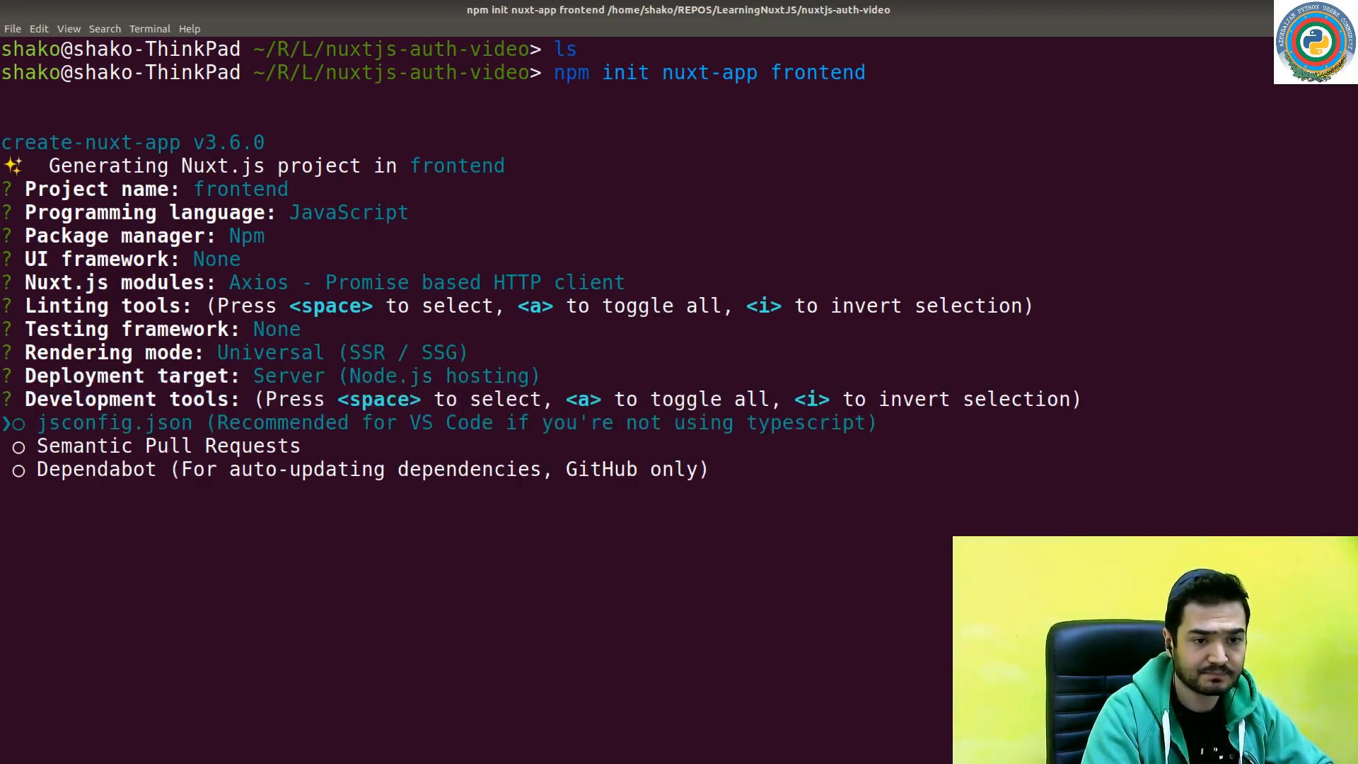
- Choose jsconfig.json as dev tool, accept the GitHub username and use Git version control
key("space")
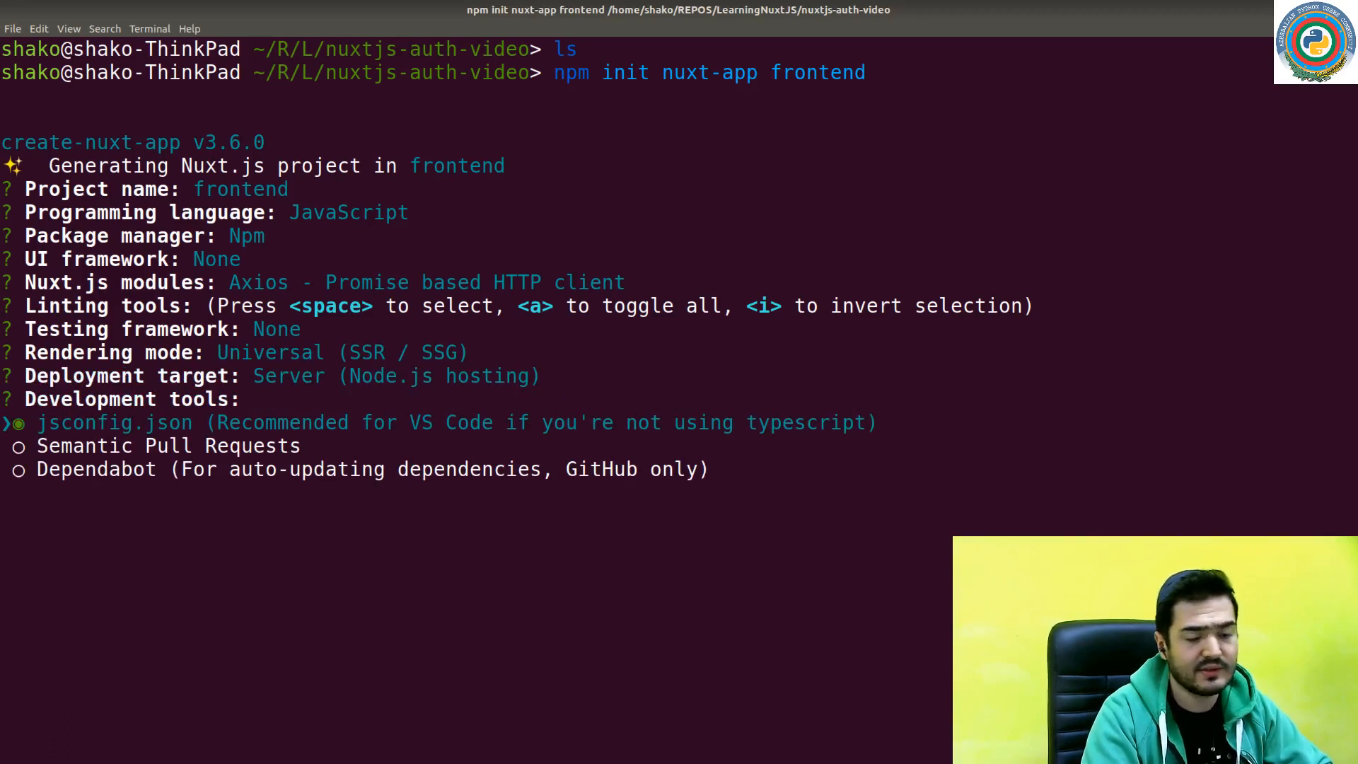
key("Return")
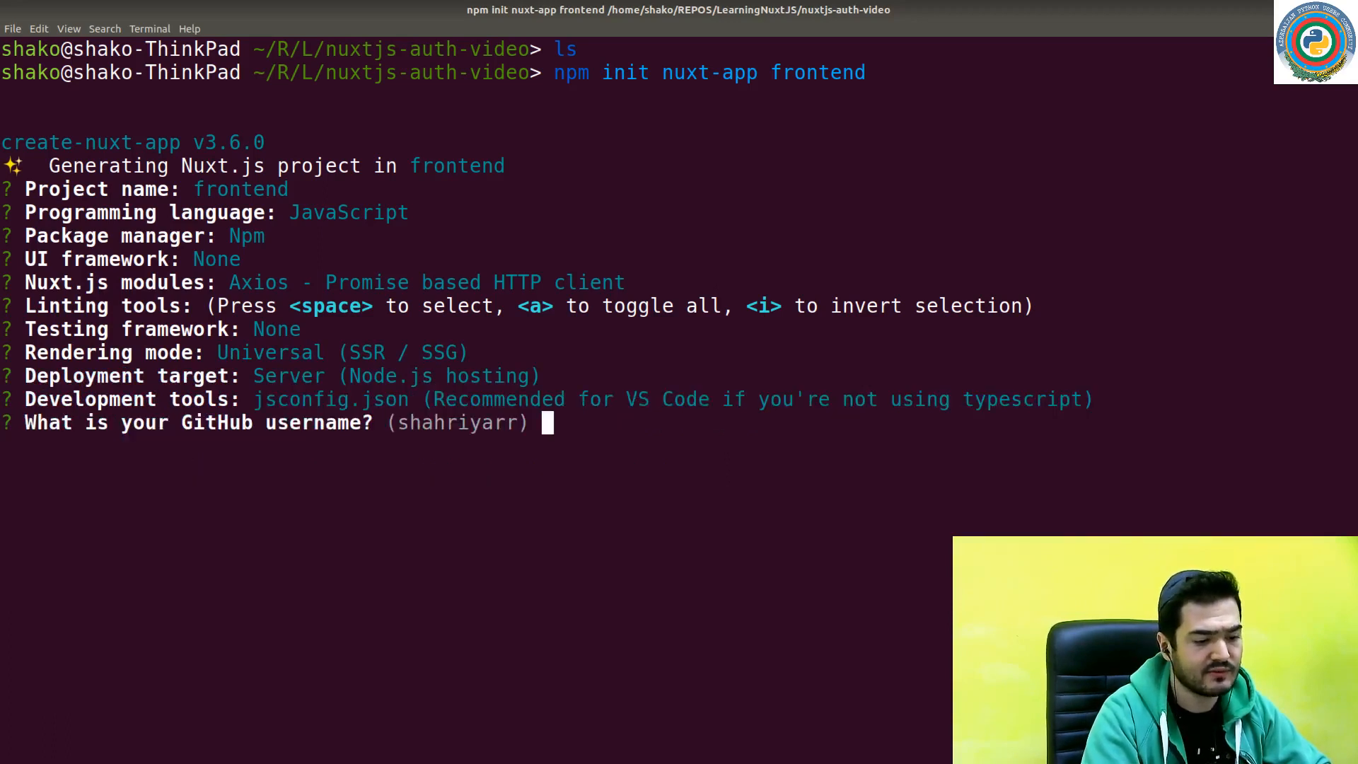
key("Return")
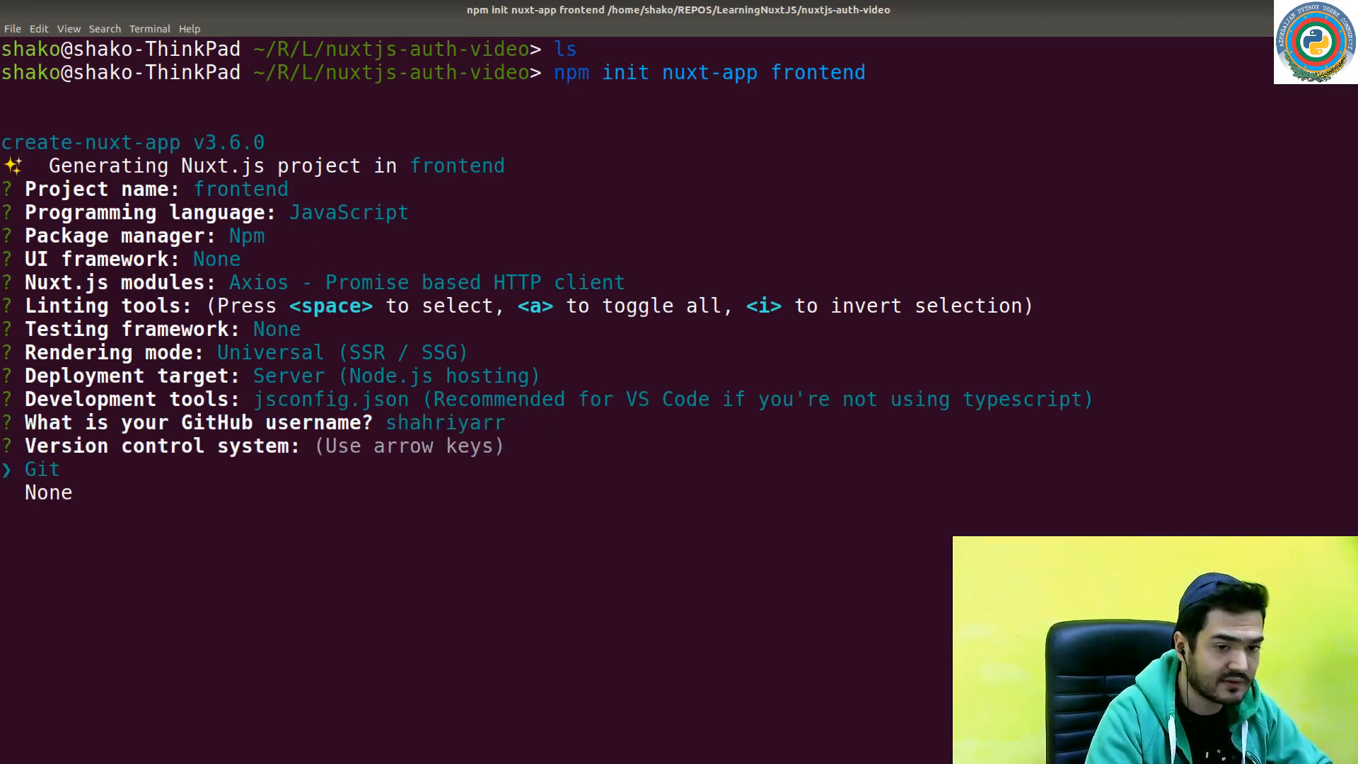
key("Return")
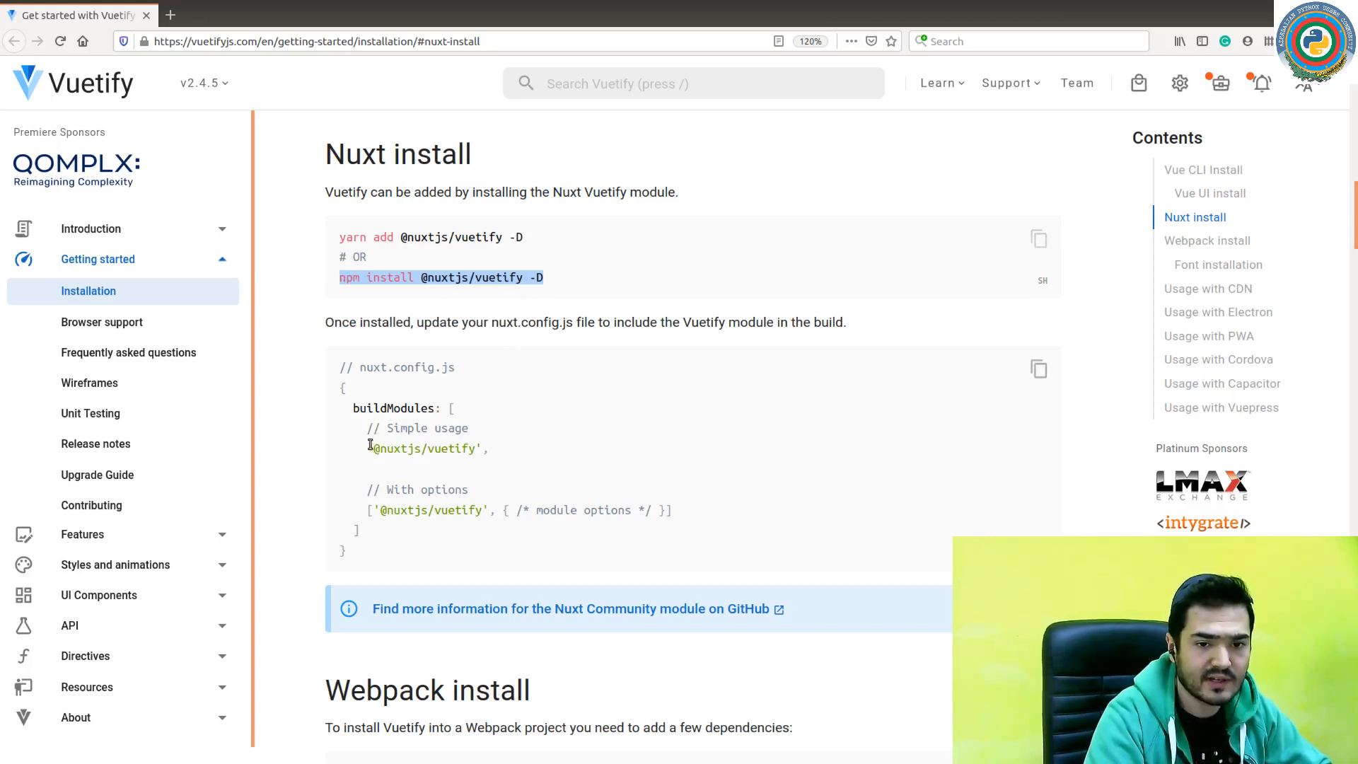
left_click_drag(368, 448, 483, 448)
left_click_drag(354, 407, 437, 409)
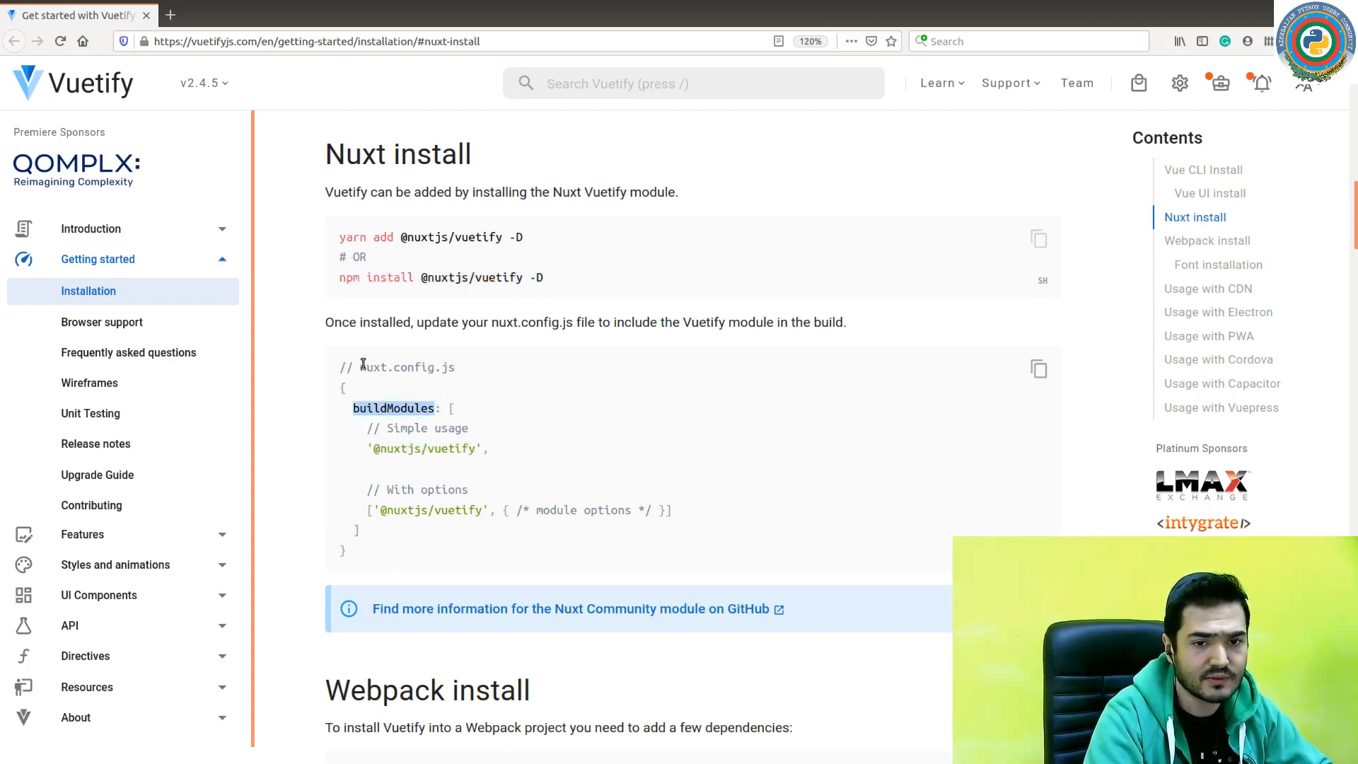
left_click_drag(360, 367, 441, 368)
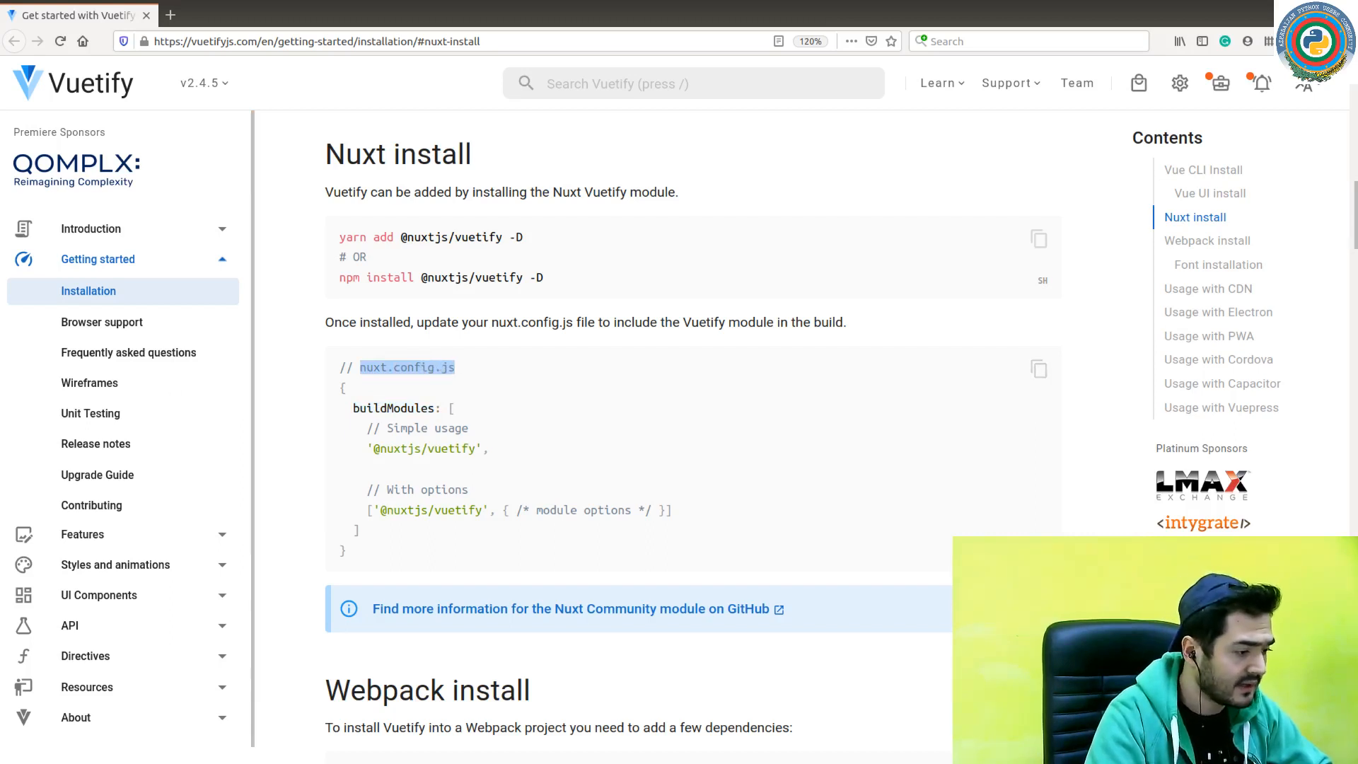
- Enter the frontend folder in the terminal and start the dev server with npm run dev
key("alt+Tab")
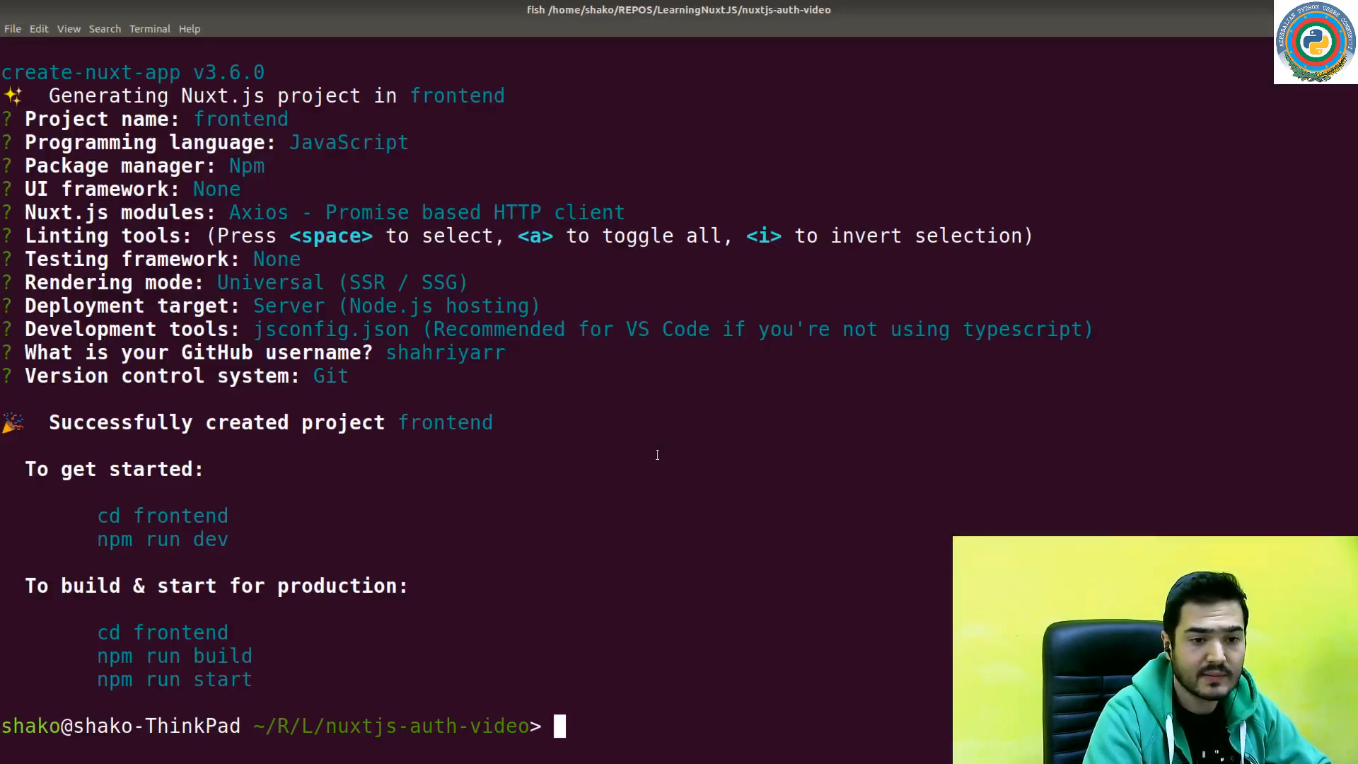
type("cd fr")
key("Right")
key("Return")
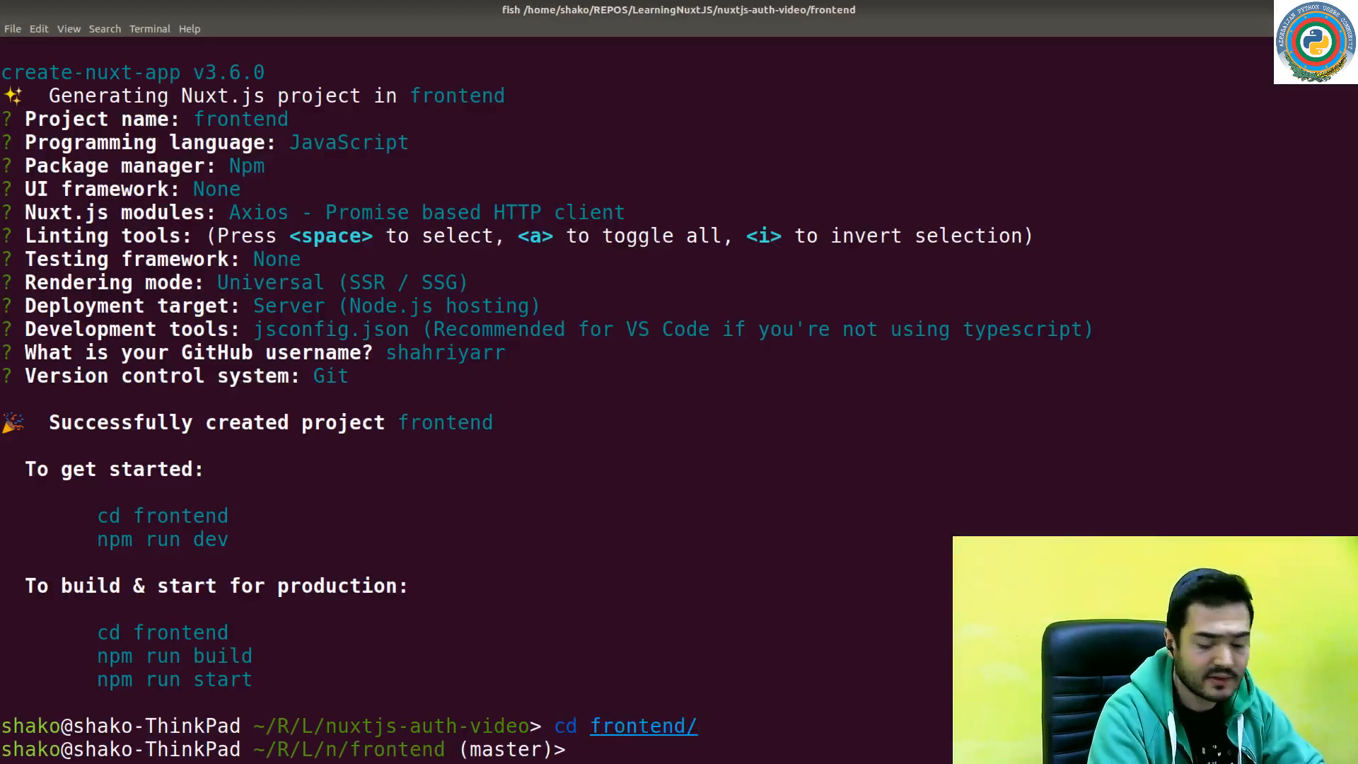
key("ctrl+l")
type("npm")
key("BackSpace")
key("BackSpace")
key("BackSpace")
type("npm run dev")
key("Return")
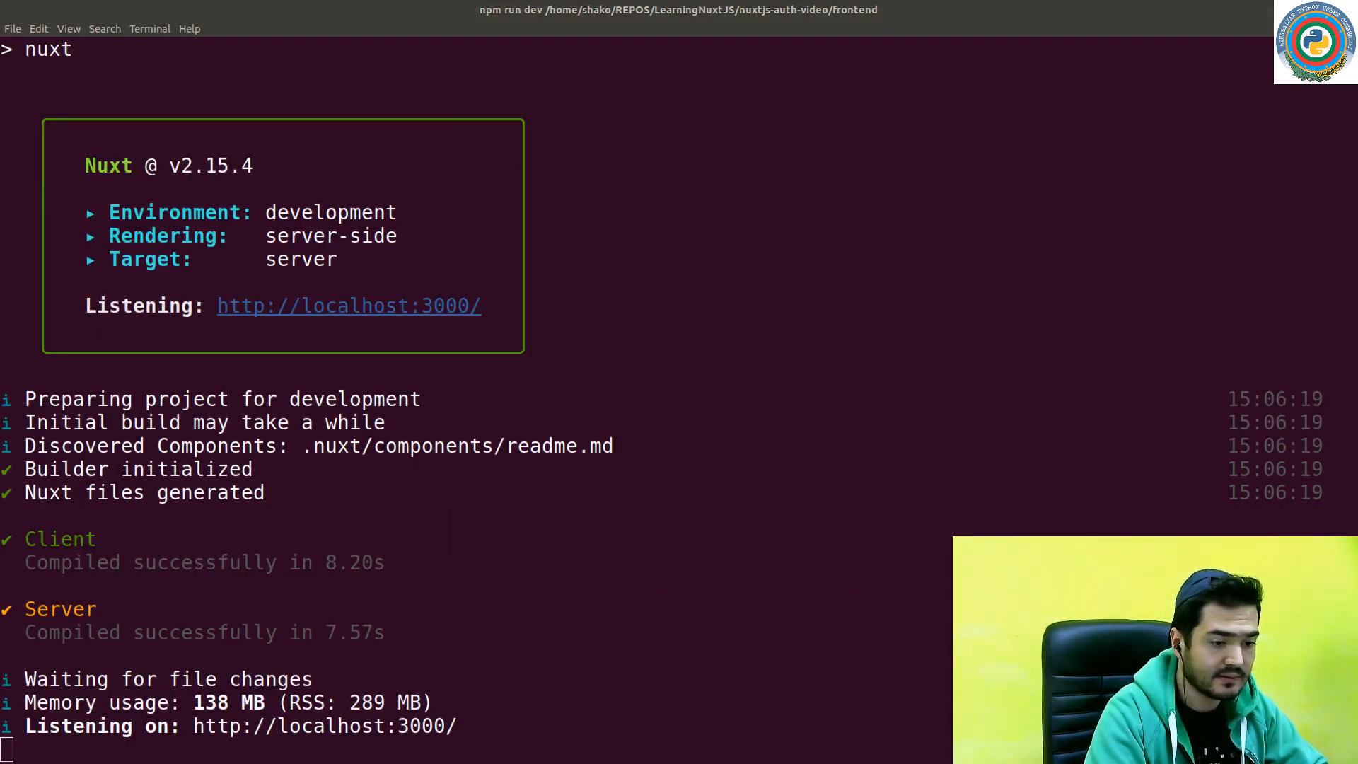
- Switch to the browser to view the Nuxt welcome page at localhost:3000
key("alt+Tab")
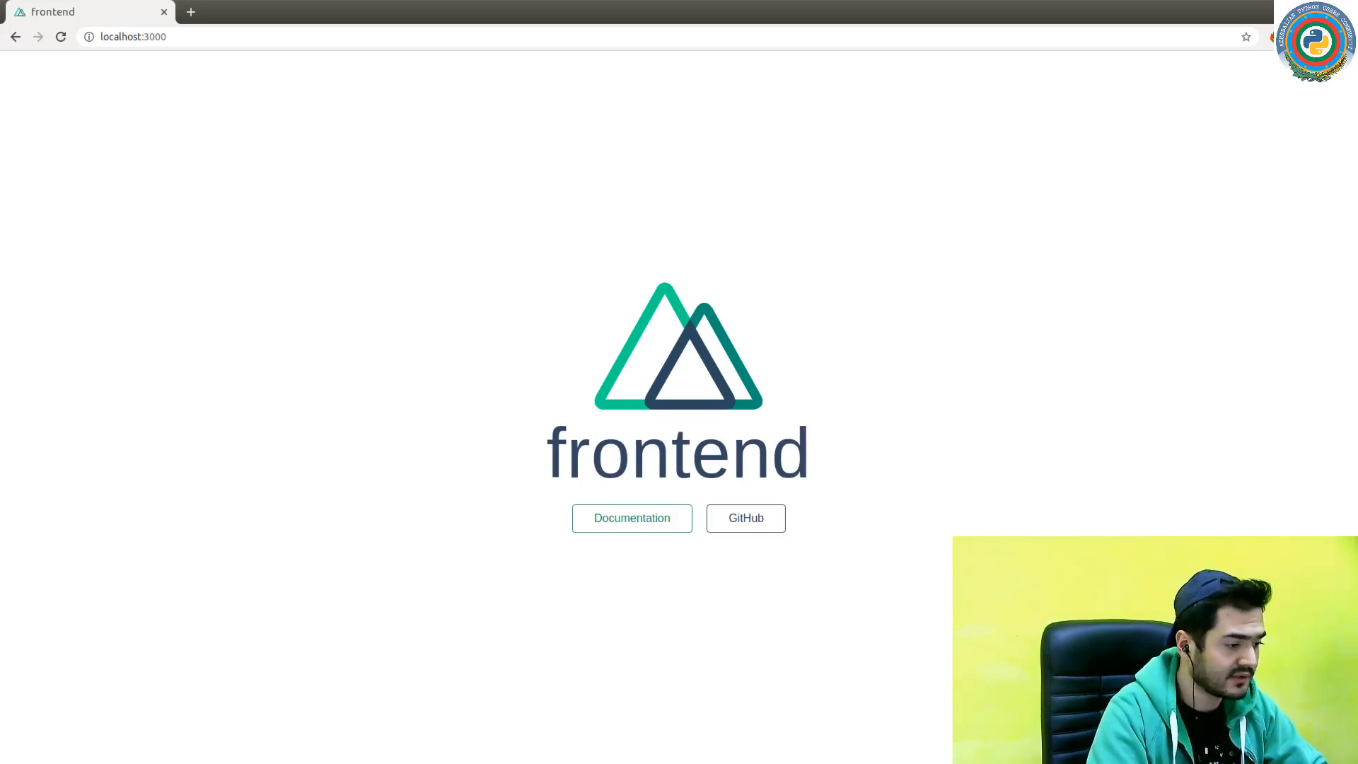
- Stop the dev server and open the frontend project in a maximized VS Code window
key("alt+Tab")
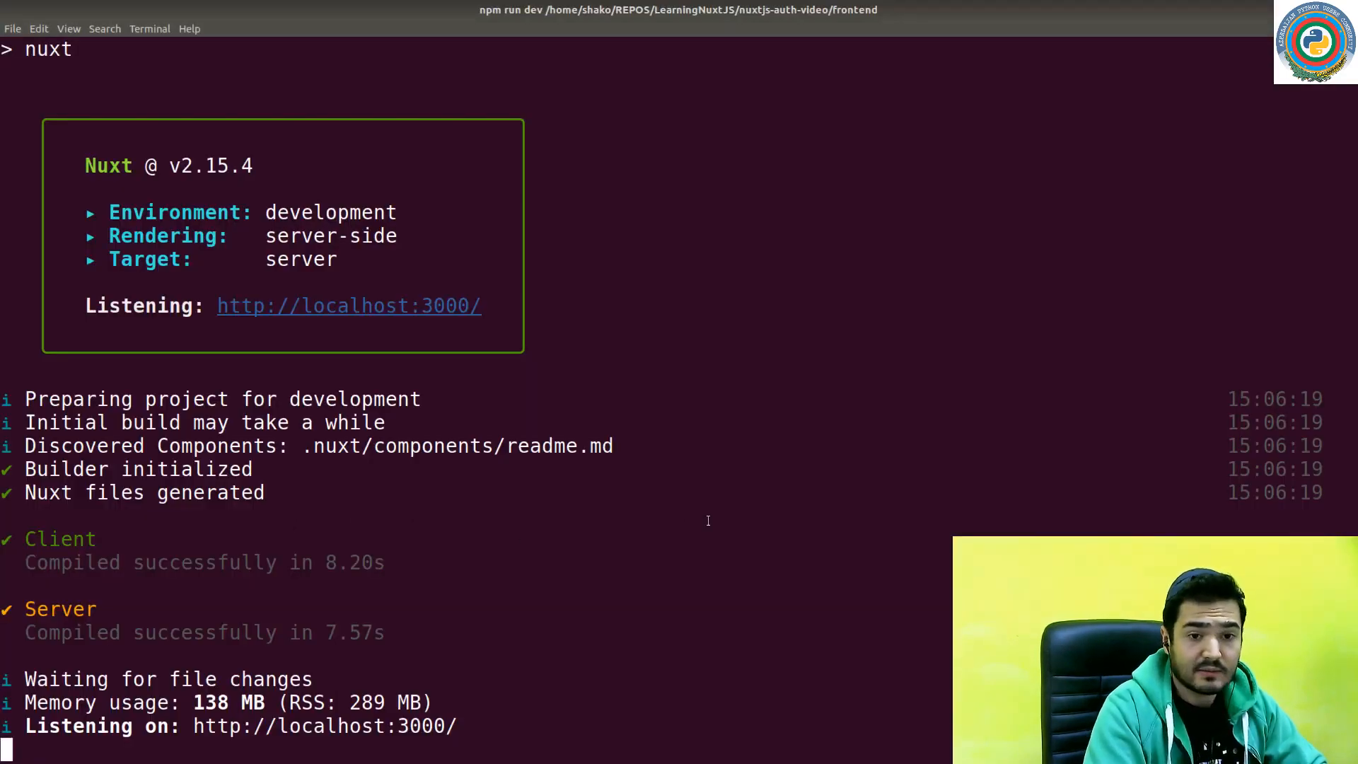
key("ctrl+c")
key("ctrl+l")
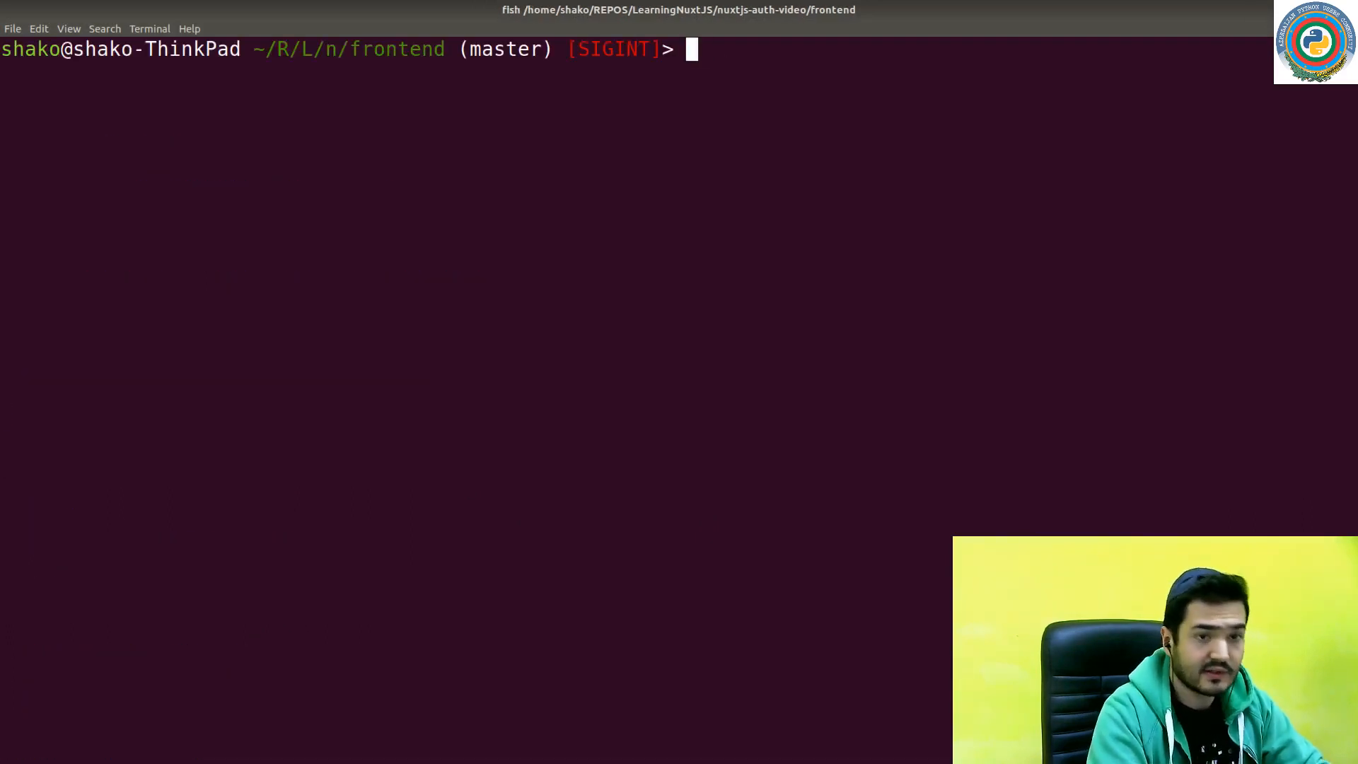
type("code .")
key("Return")
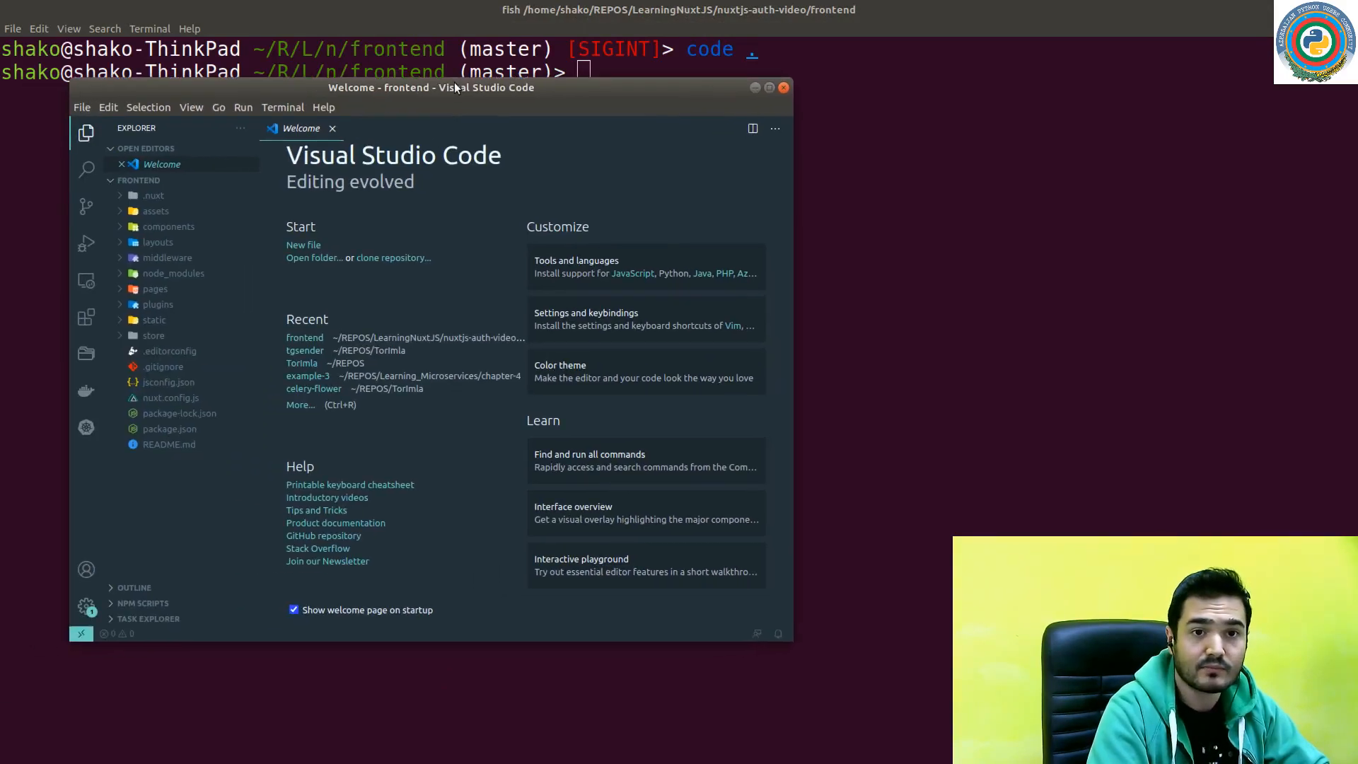
double_click(417, 91)
key("ctrl+w")
- Open nuxt.config.js, zoom in and bring up an integrated terminal running the fish shell
mouse_move(95, 86)
left_click(101, 304)
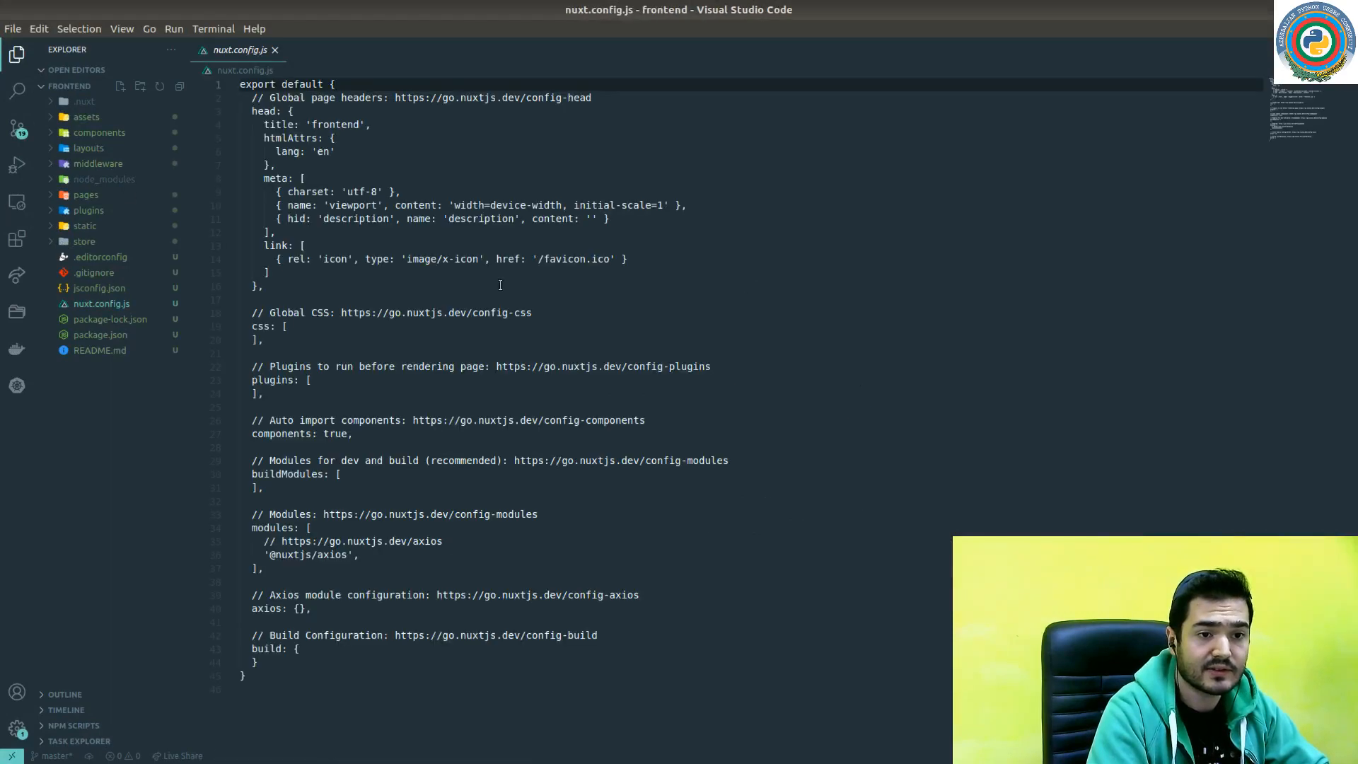
left_click(624, 303)
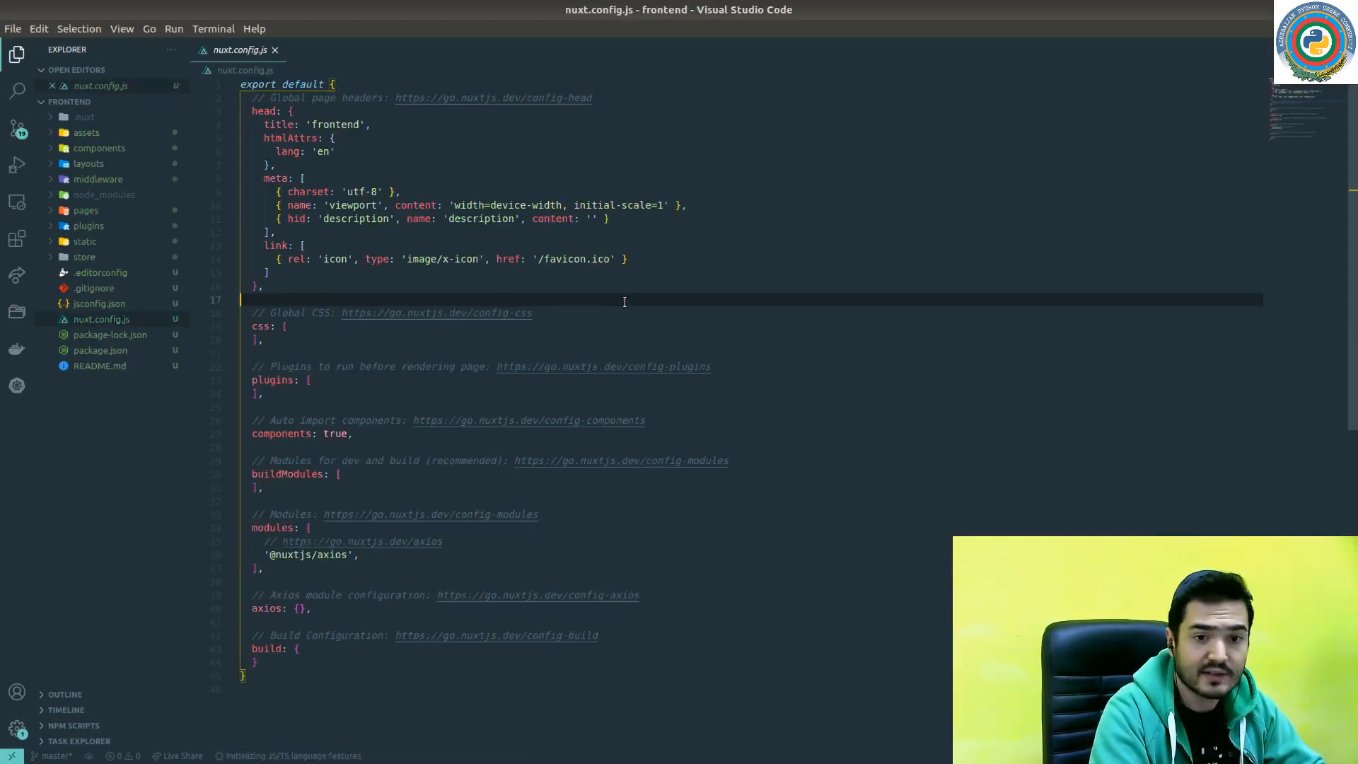
key("ctrl+plus")
key("ctrl+plus")
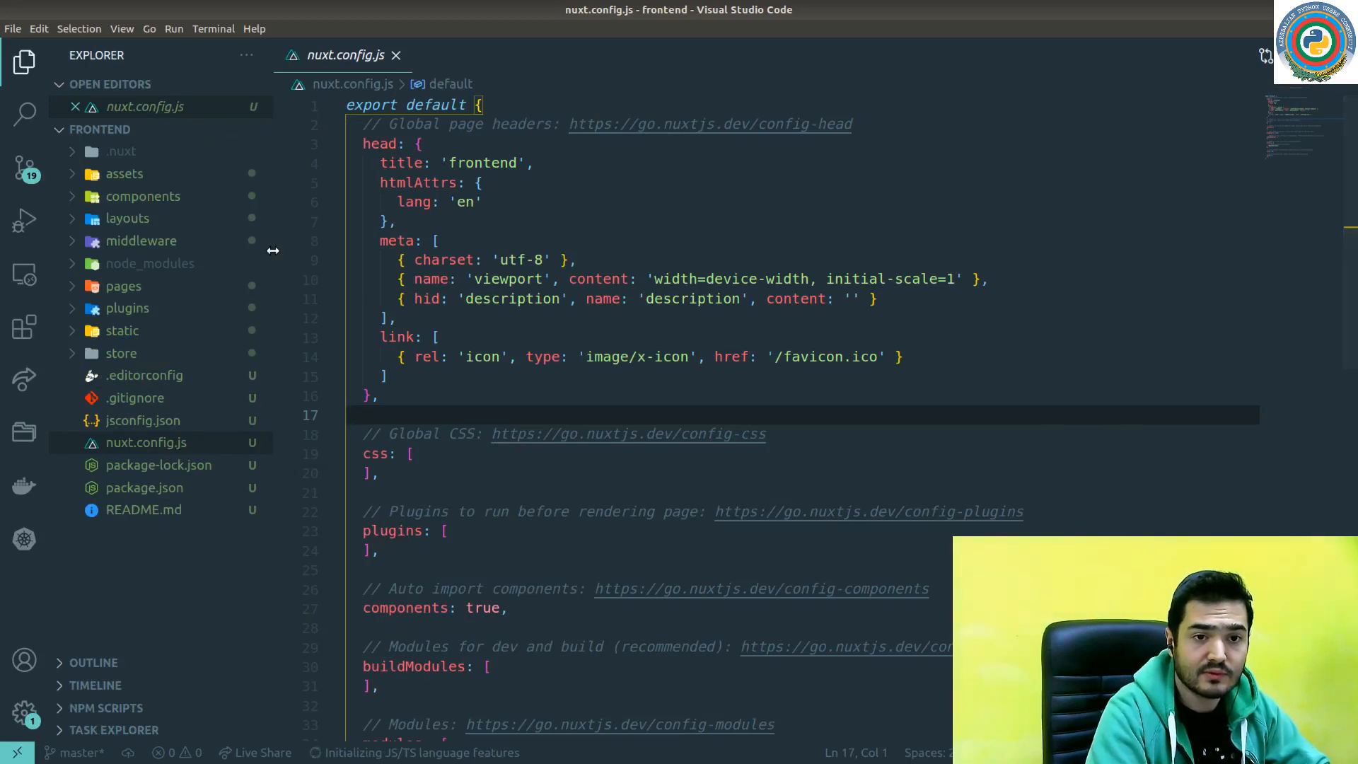
left_click_drag(272, 239, 220, 223)
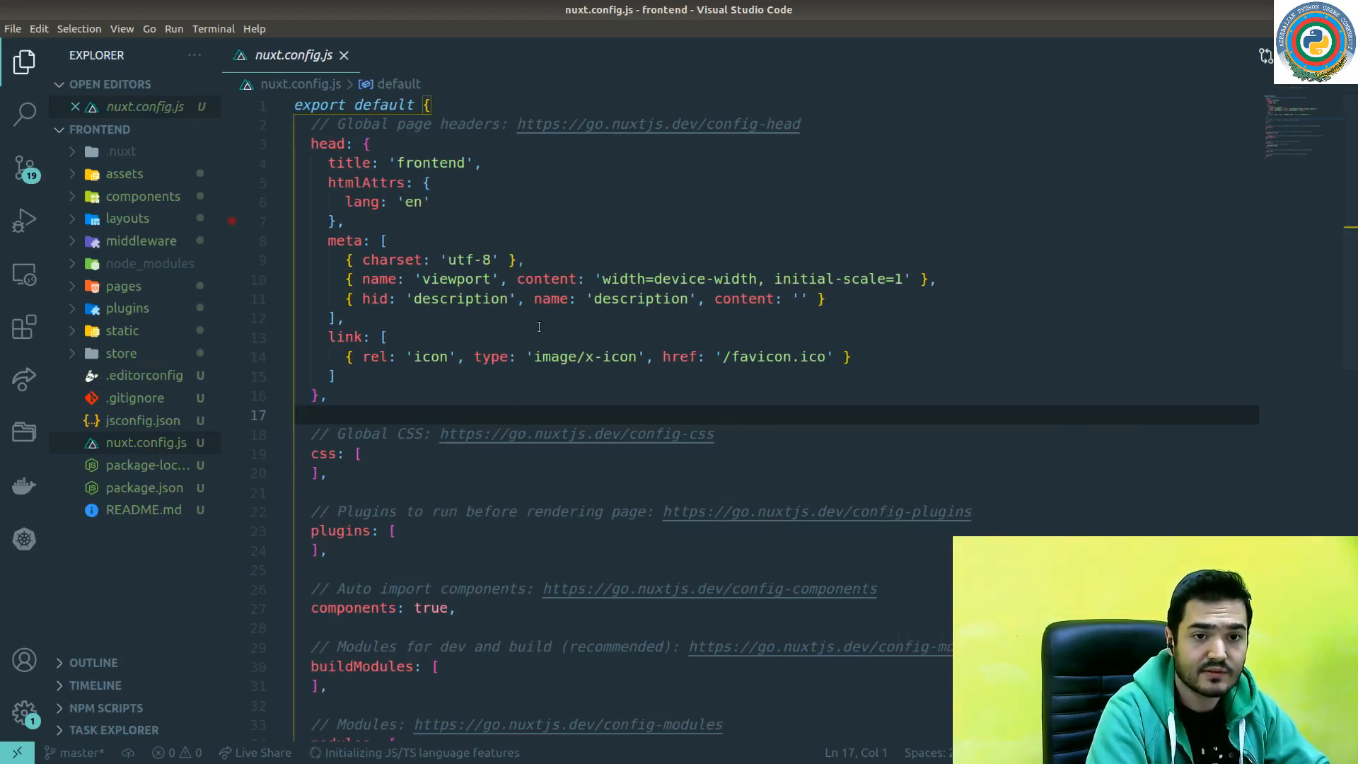
key("ctrl+grave")
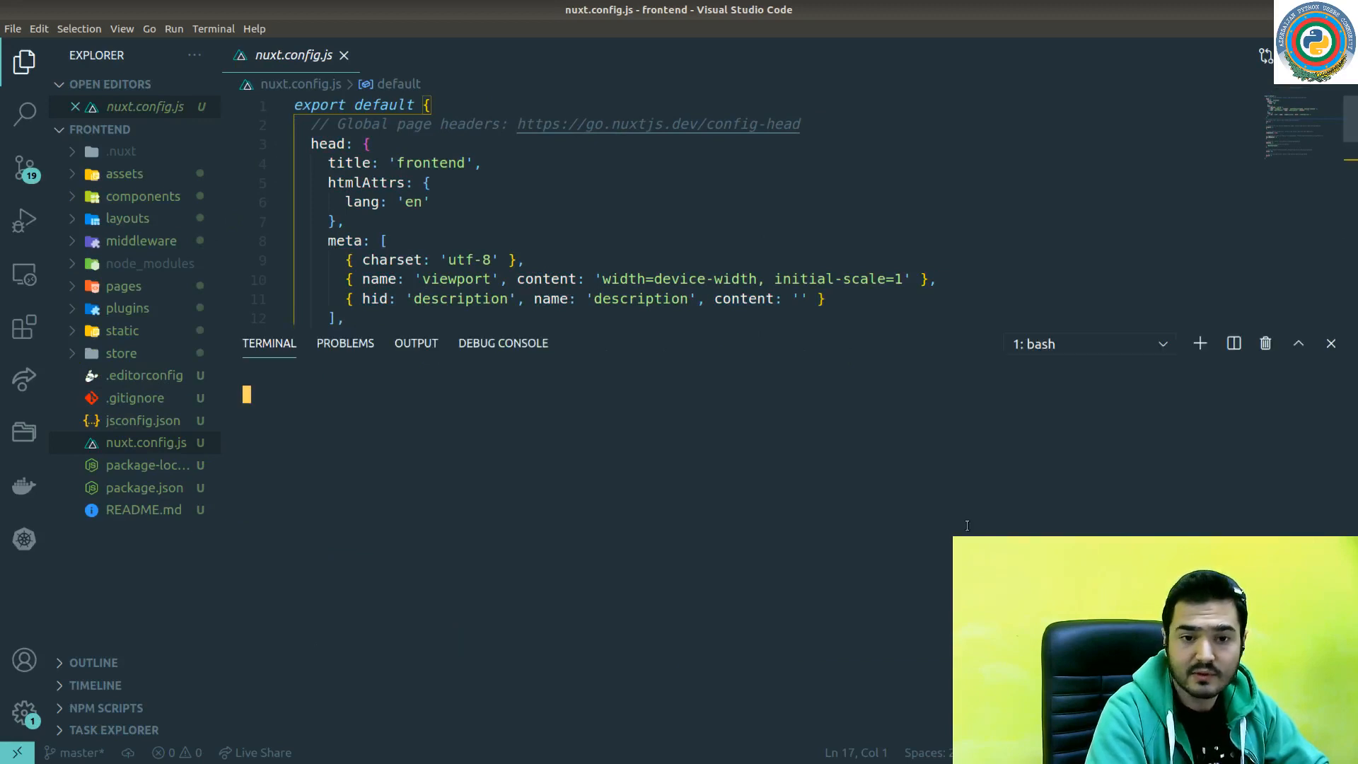
type("exec fish")
key("Return")
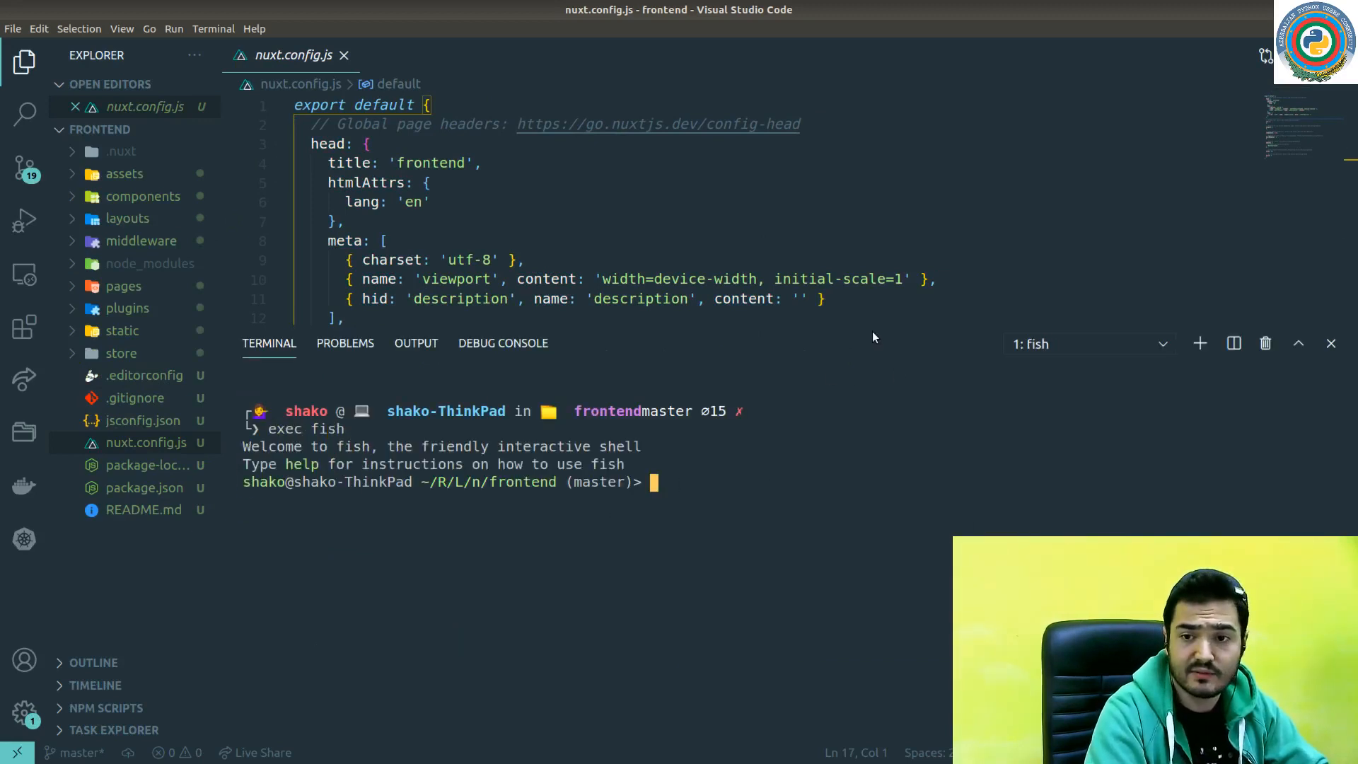
left_click_drag(872, 330, 883, 390)
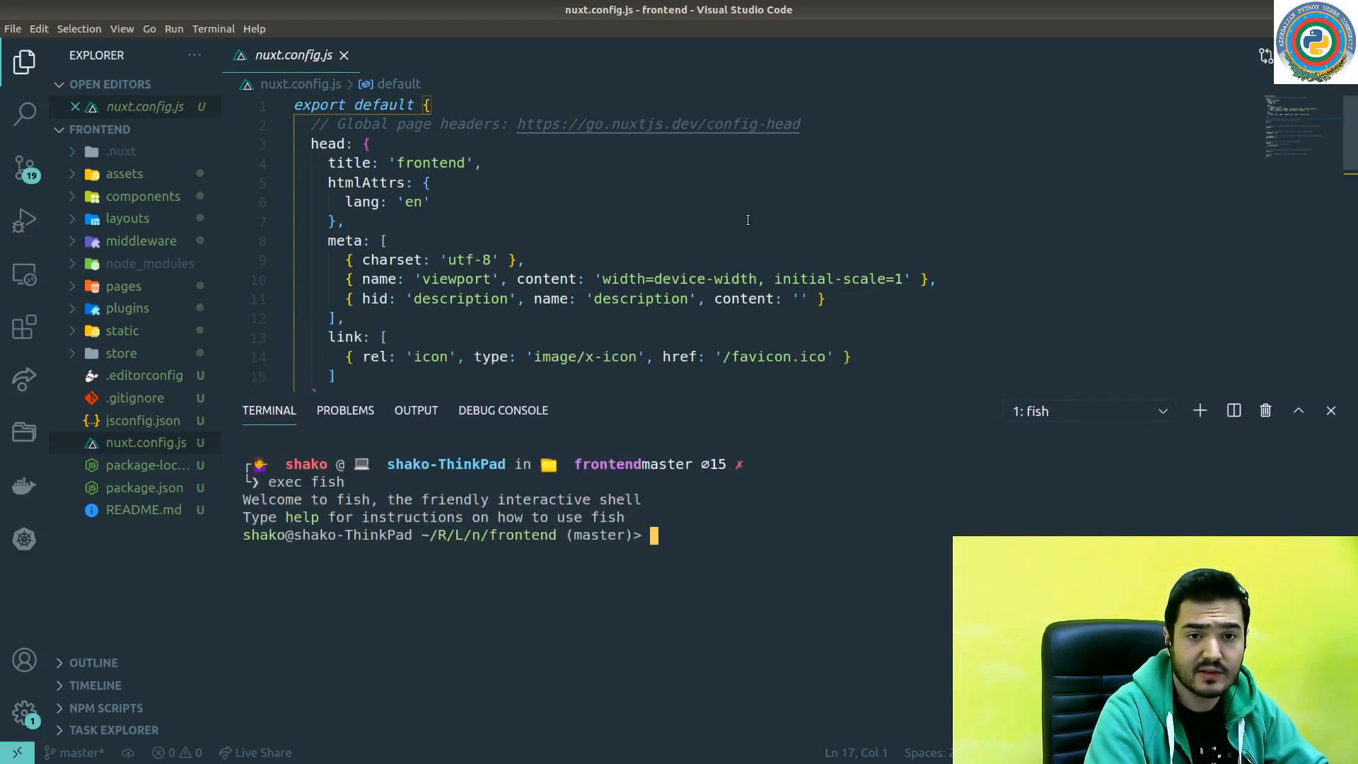
scroll(746, 220, "down", 5)
scroll(747, 220, "down", 5)
scroll(747, 220, "down", 3)
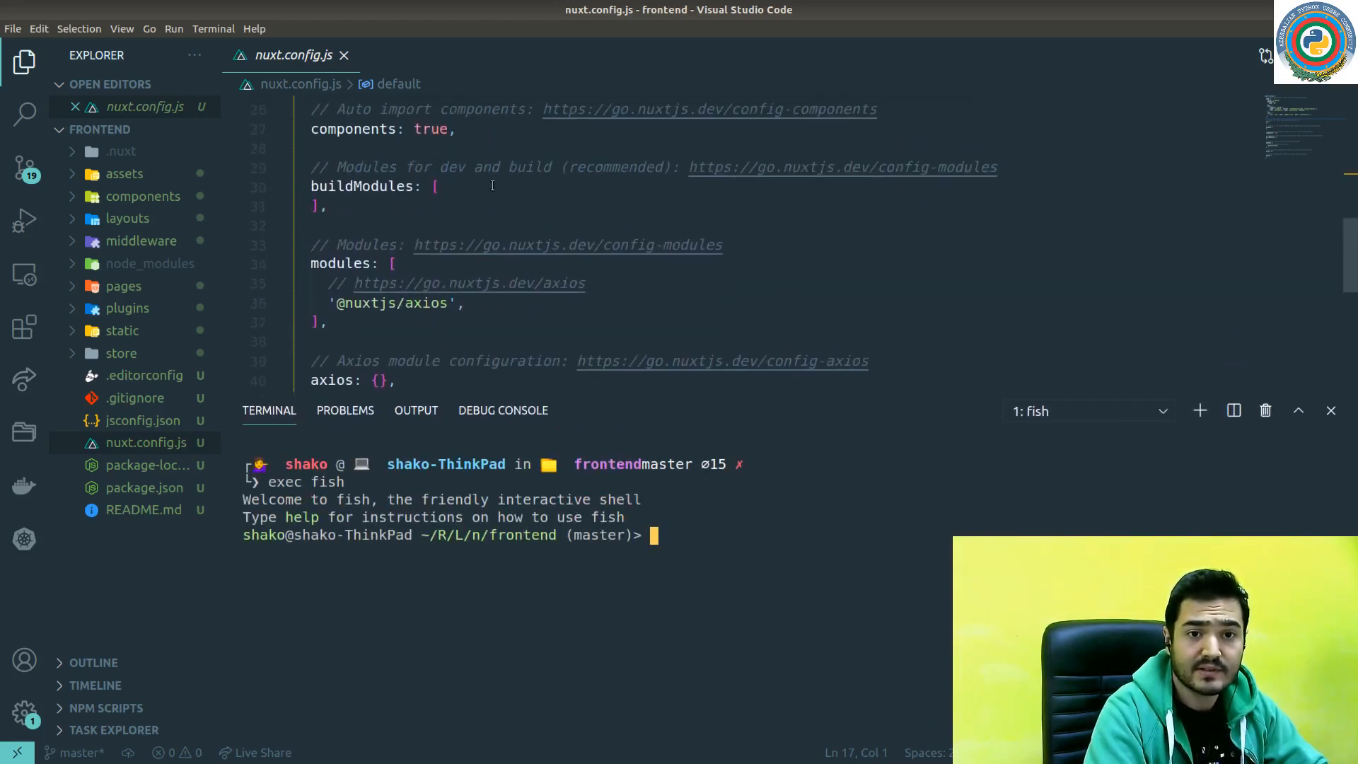
left_click(747, 182)
key("Return")
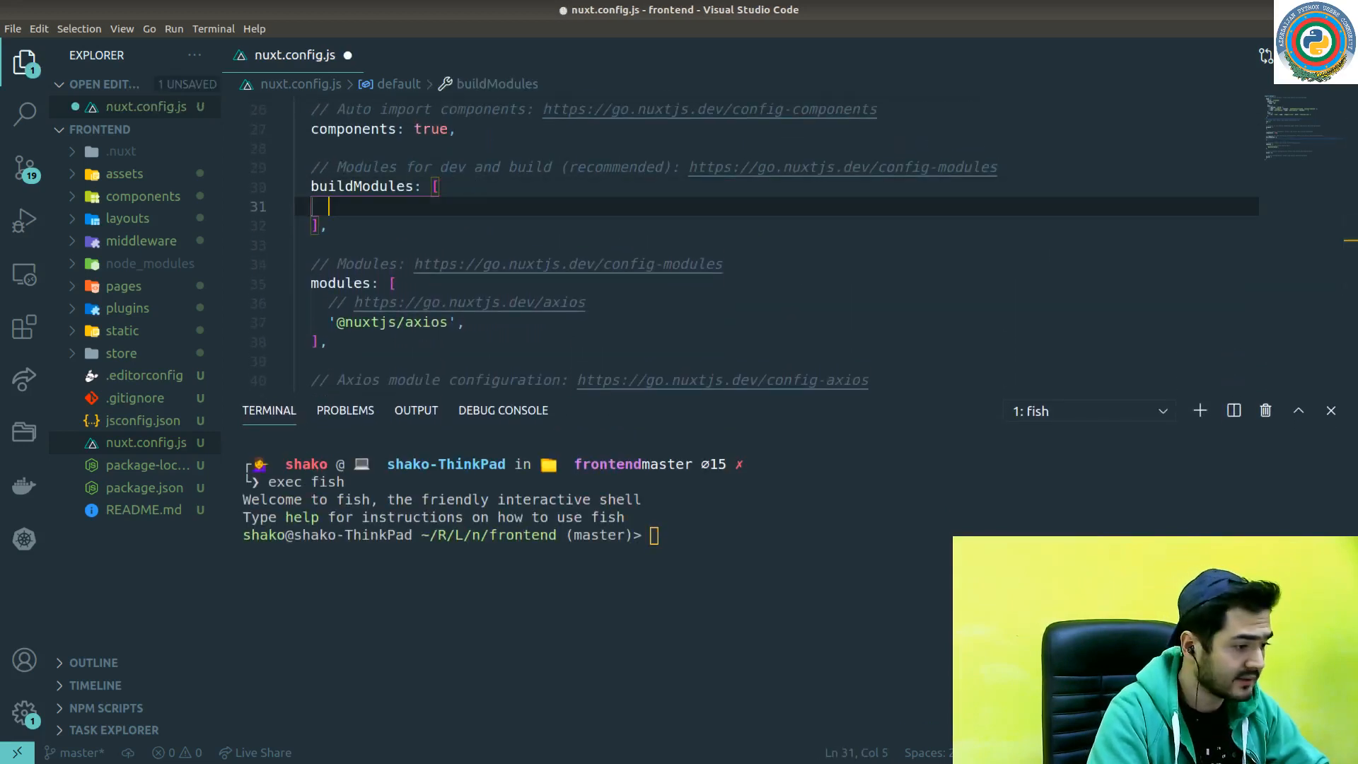
key("alt+Tab")
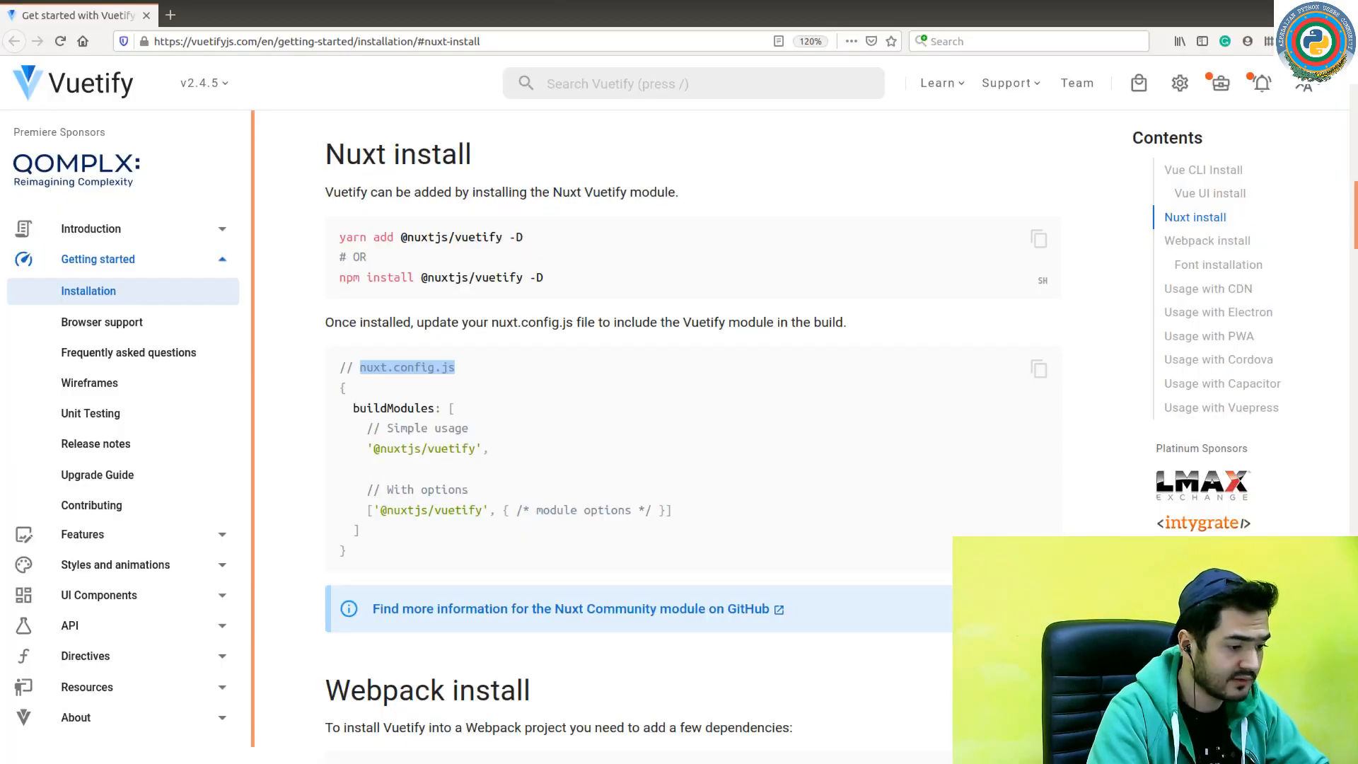
left_click_drag(546, 277, 340, 278)
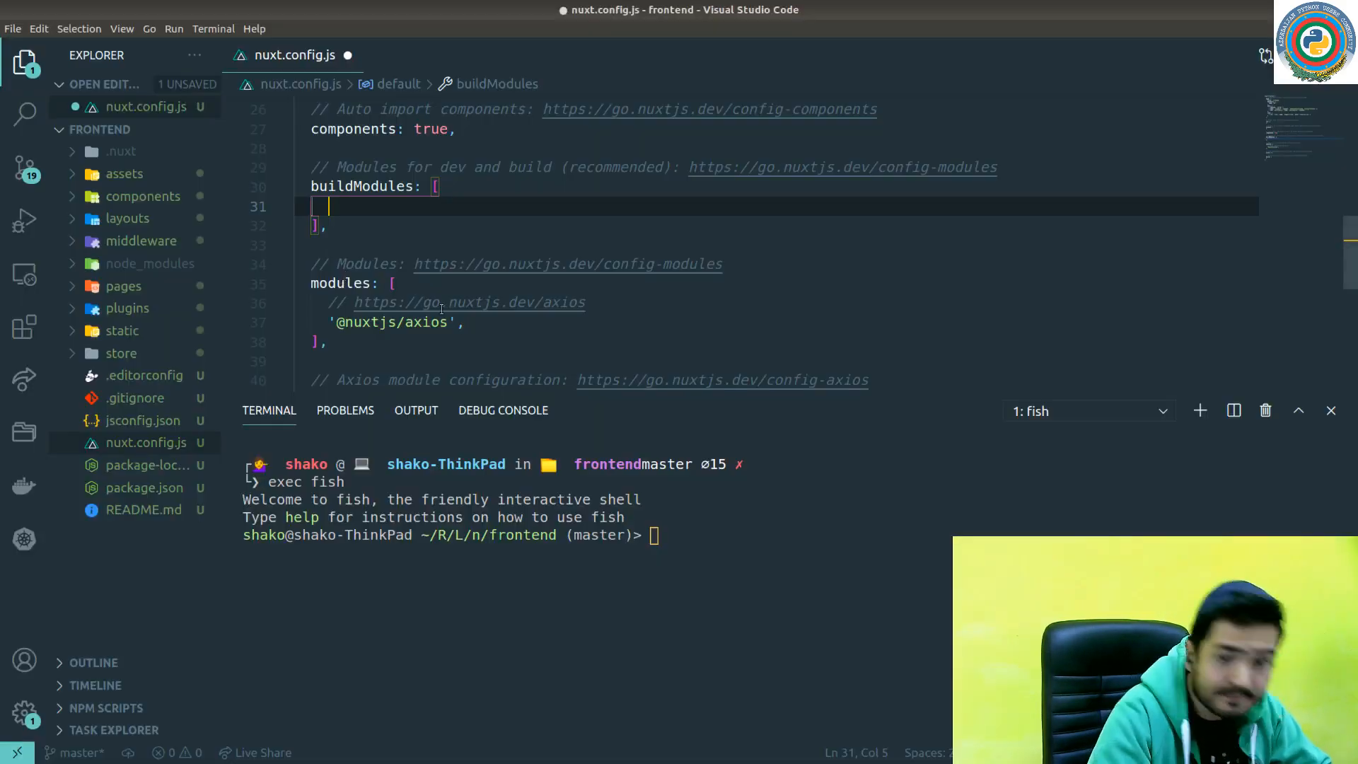
left_click(703, 534)
type("npm install @nuxtjs/vuetify -D")
key("Return")
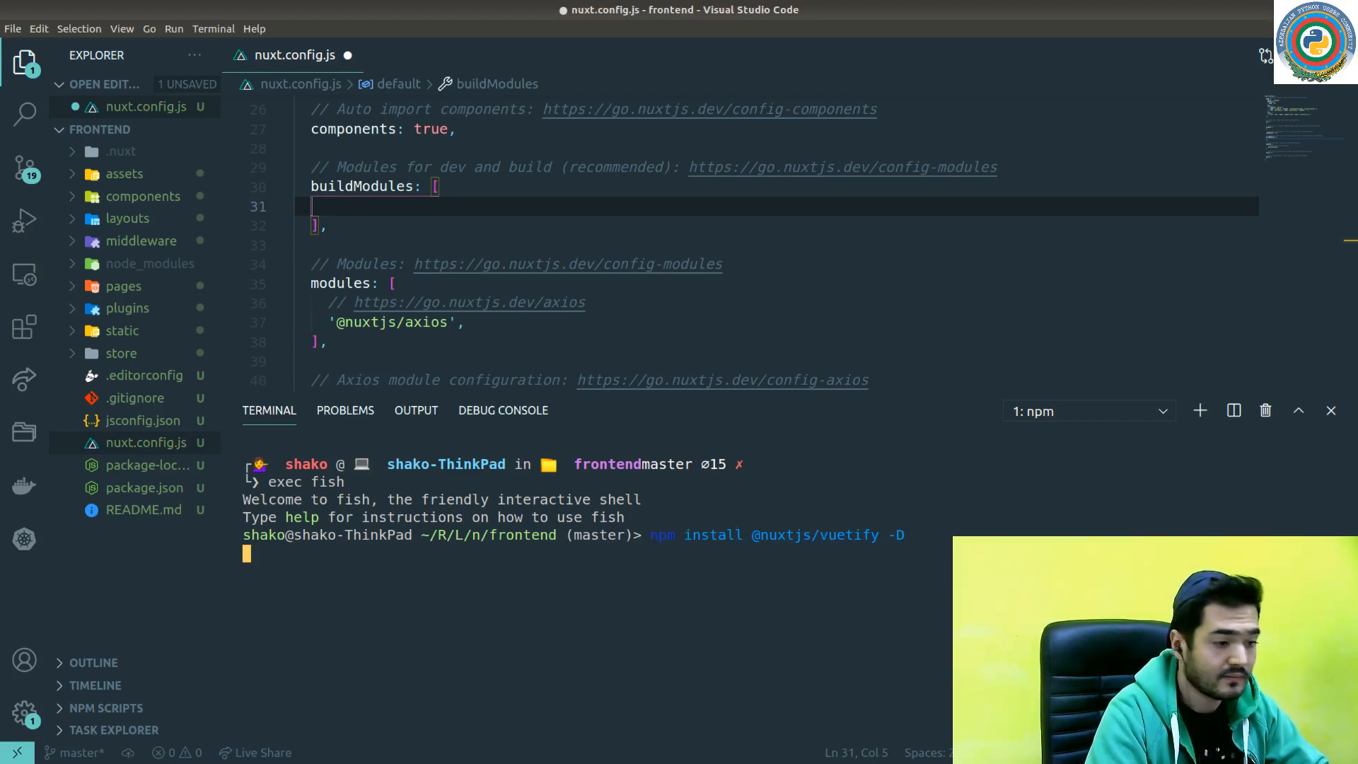
key("alt+Tab")
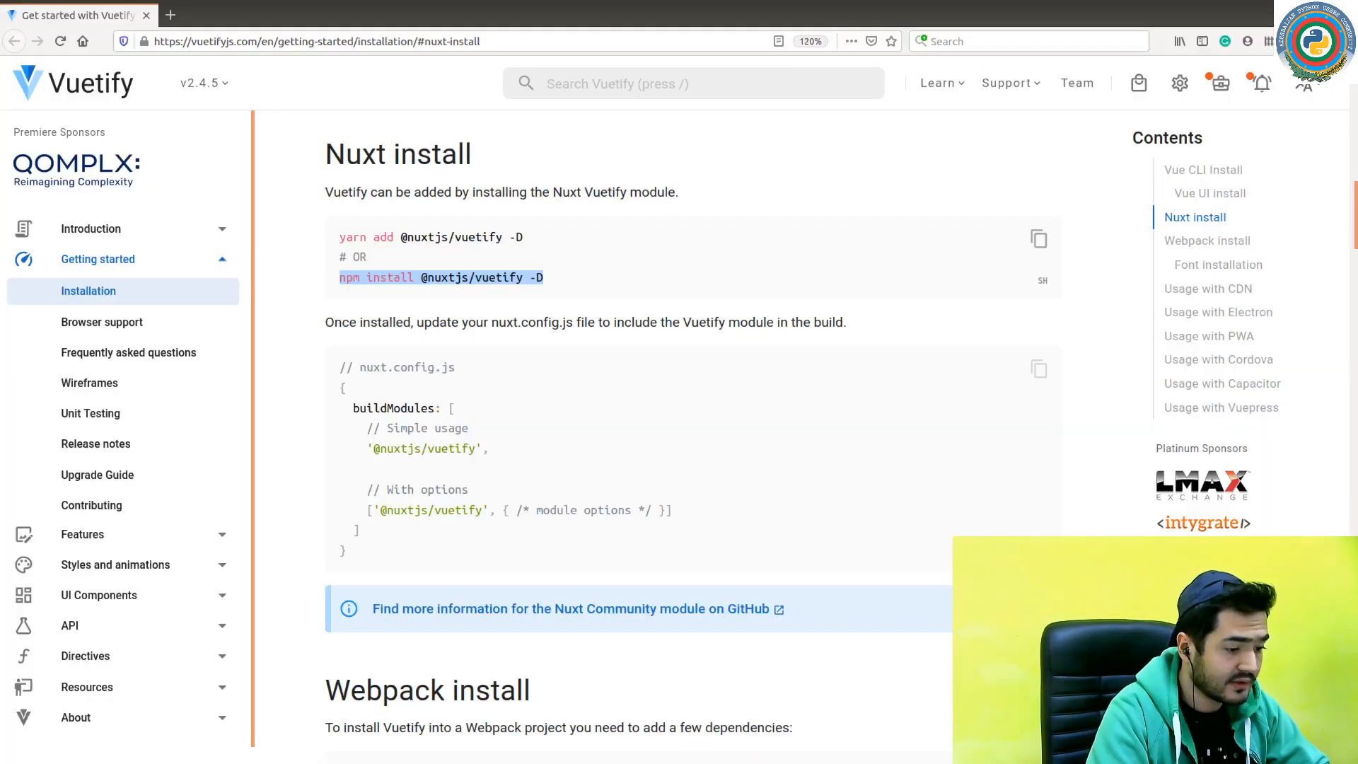
left_click_drag(488, 448, 362, 450)
key("ctrl+c")
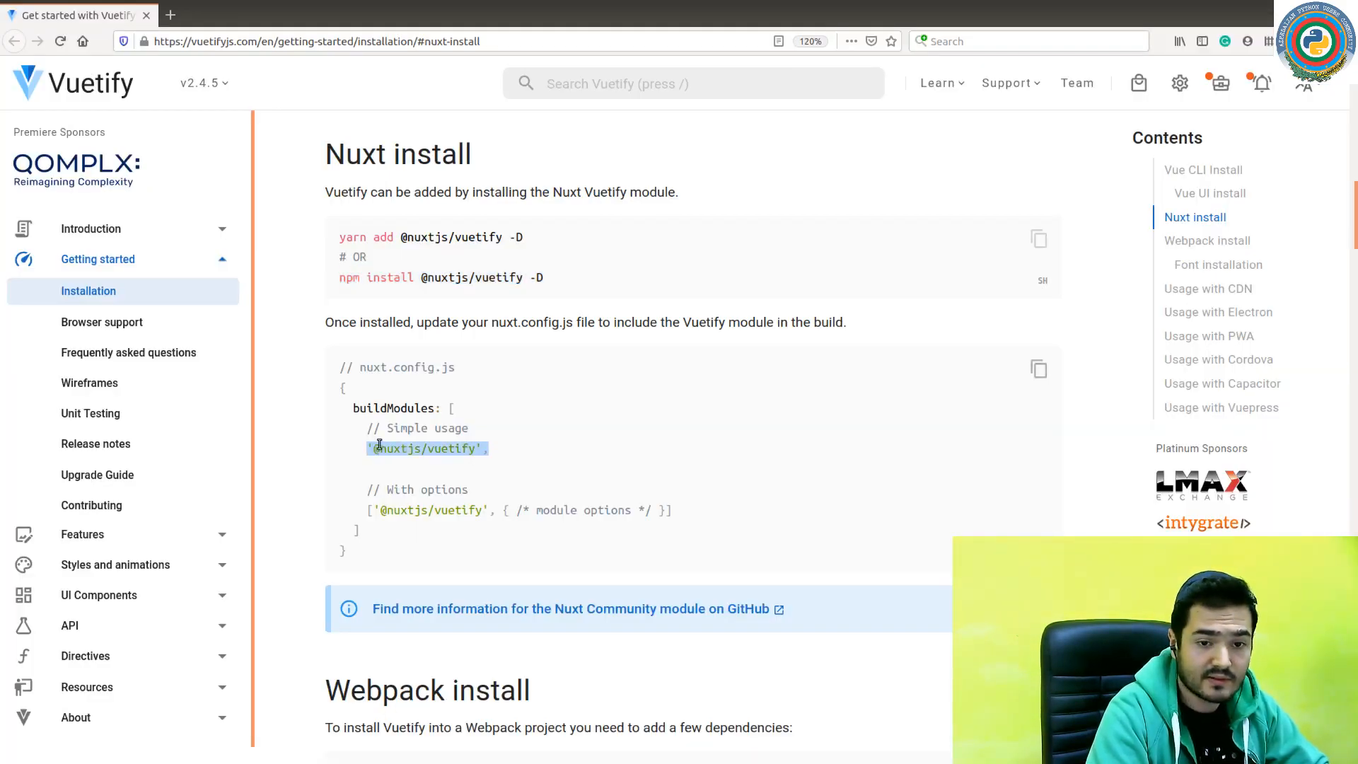
key("alt+Tab")
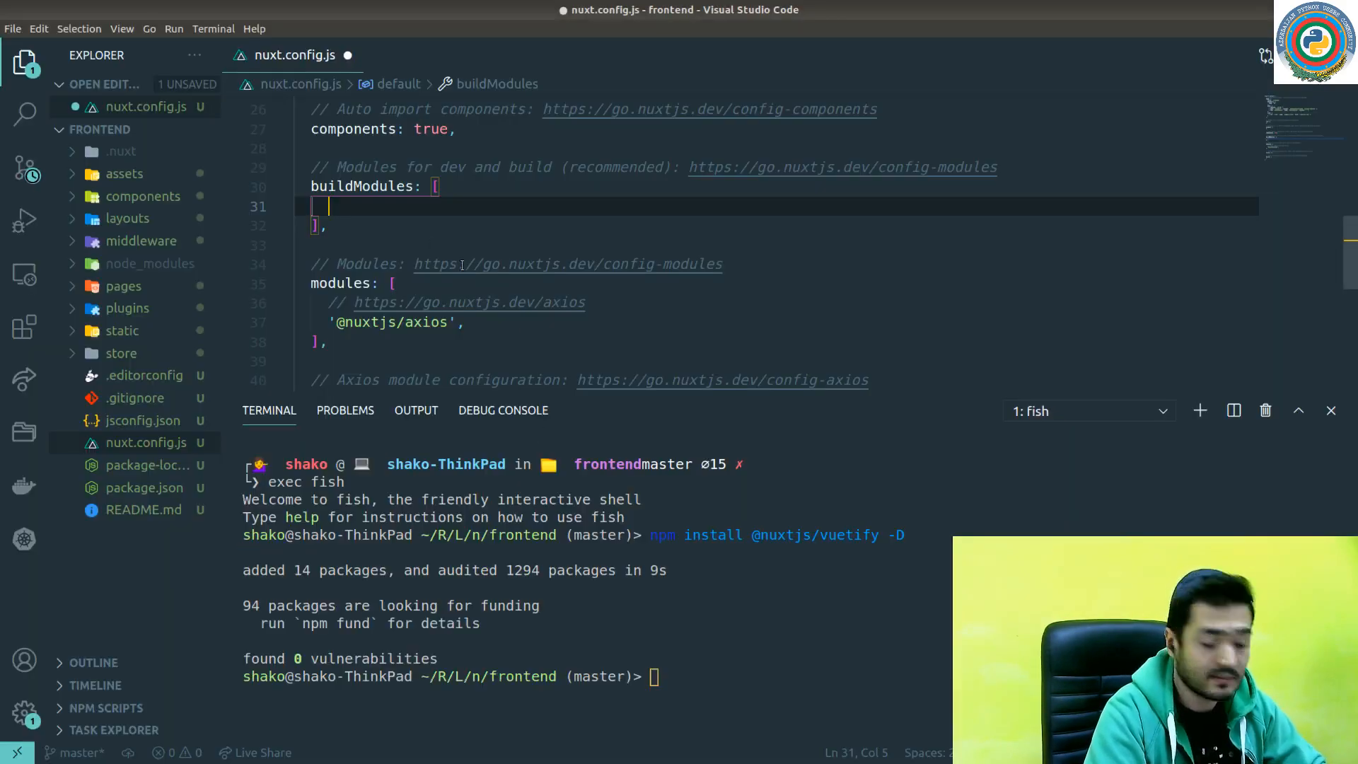
key("ctrl+v")
key("ctrl+s")
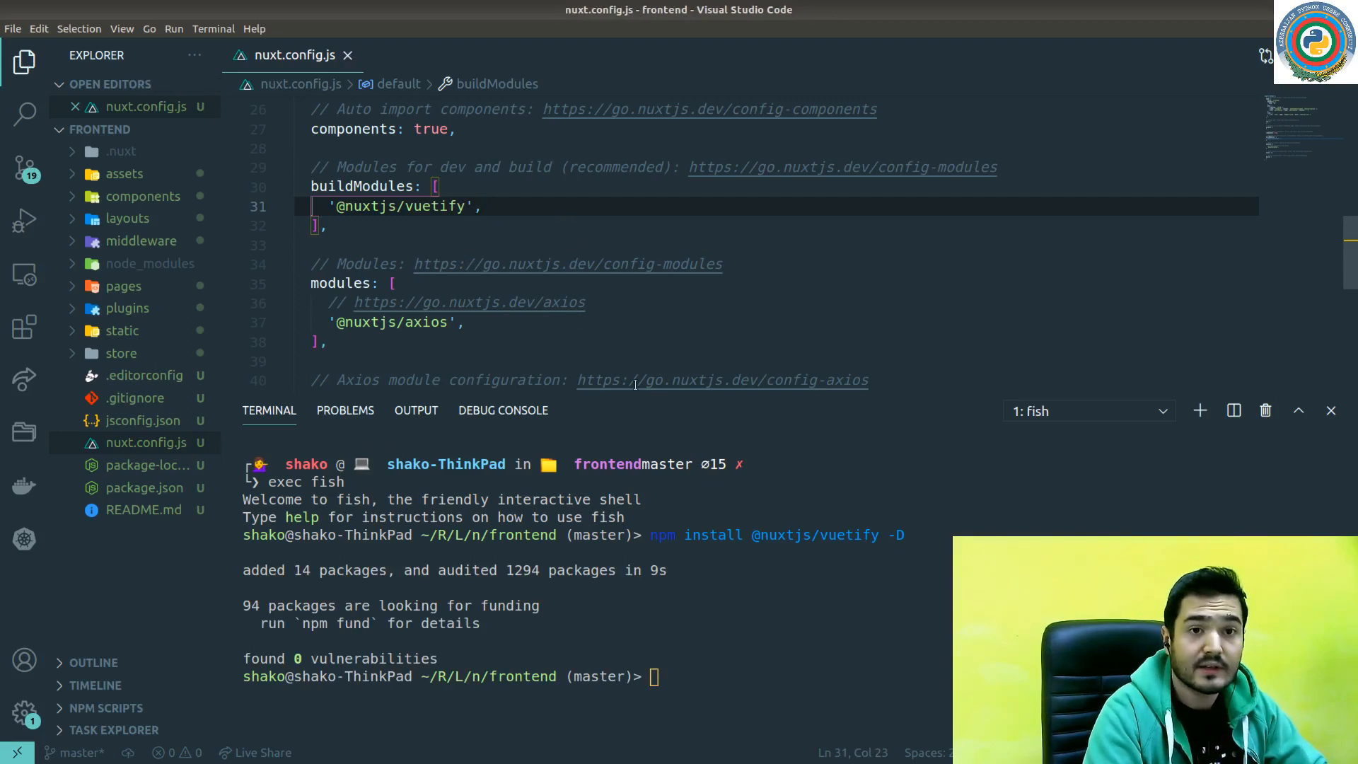
- Start the dev server with npm run dev in the integrated terminal
left_click(762, 584)
type("npm run dev")
key("Return")
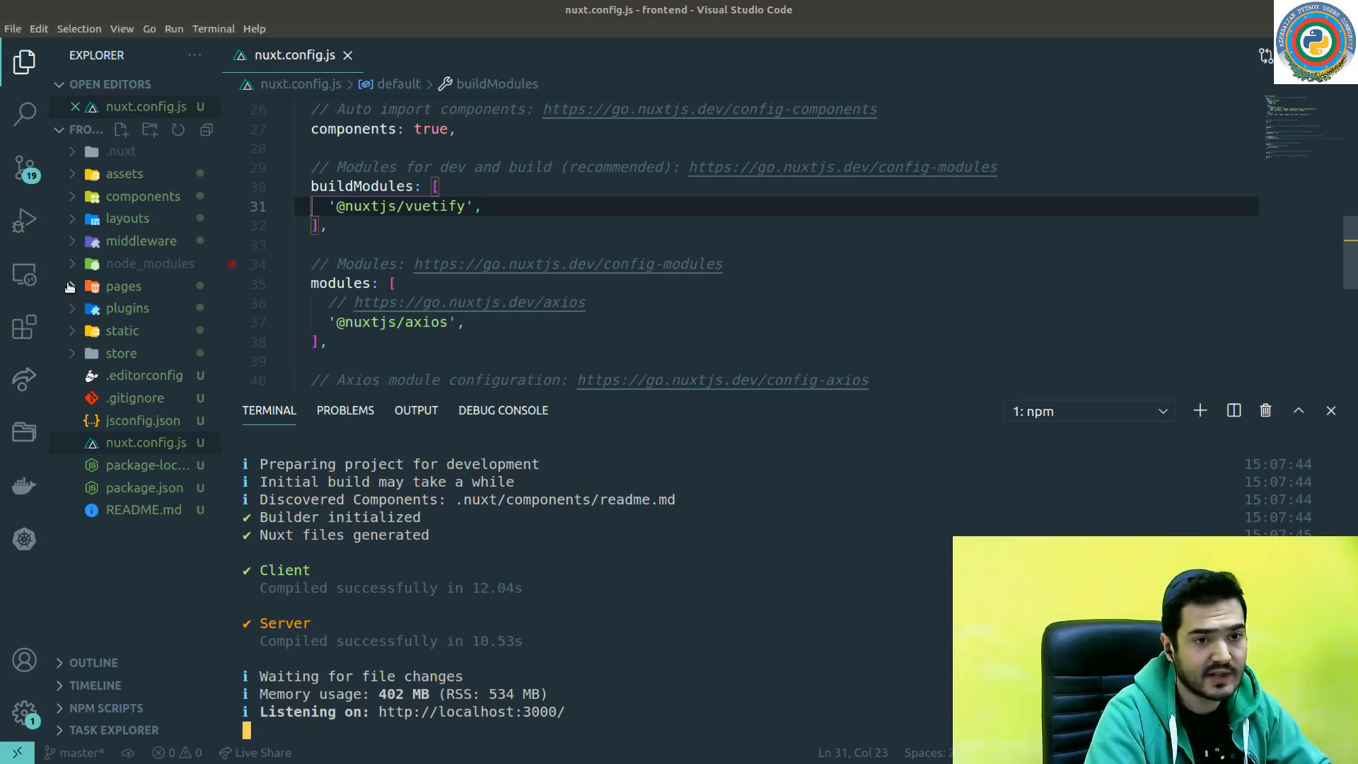
- Create login and signup folders under pages in the Explorer
left_click(70, 287)
right_click(125, 290)
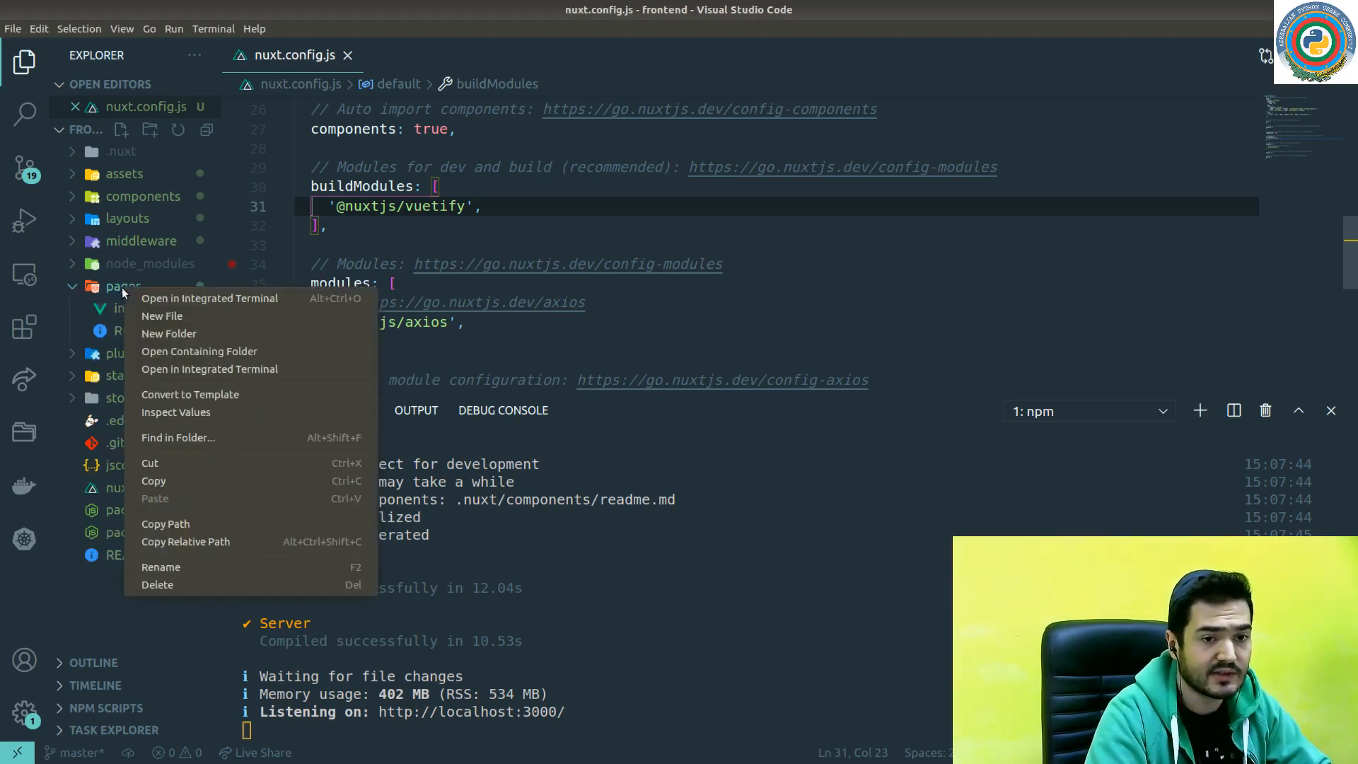
left_click(169, 323)
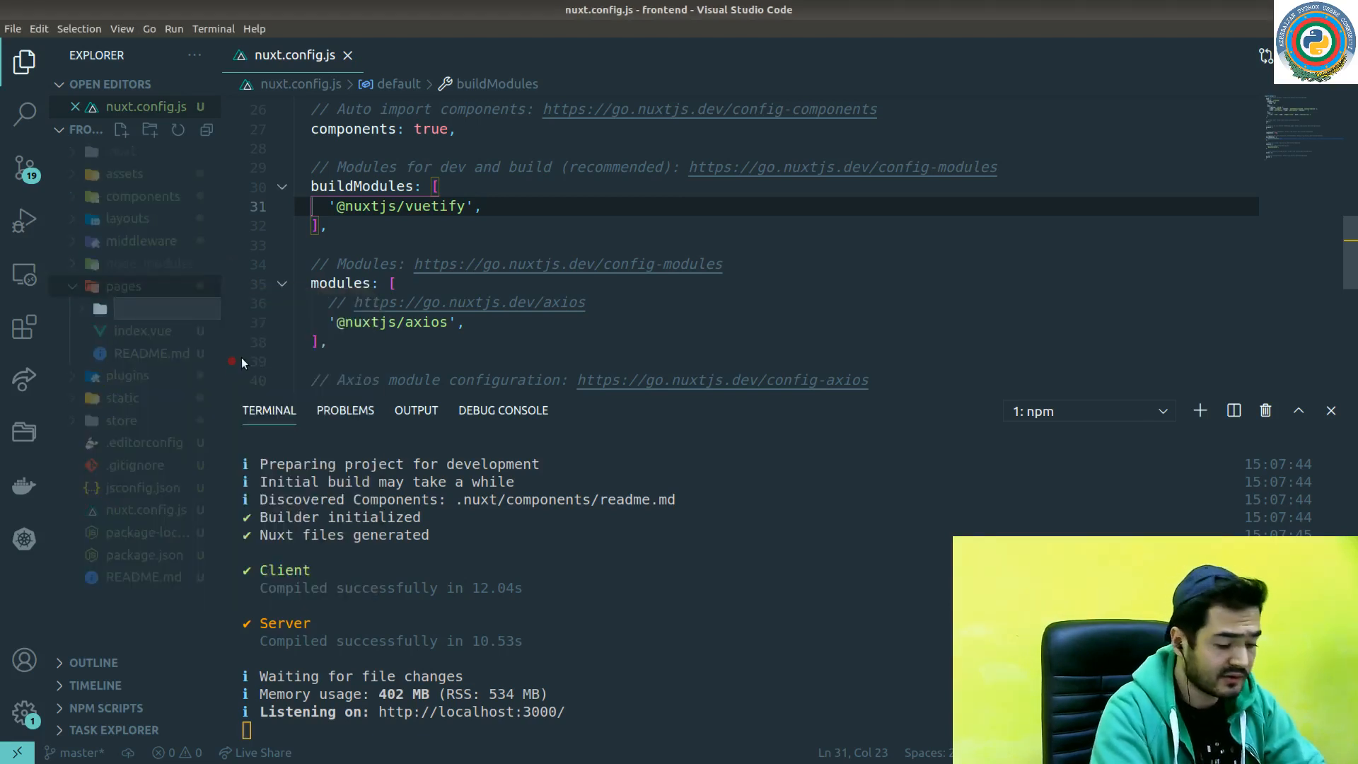
type("login")
key("Return")
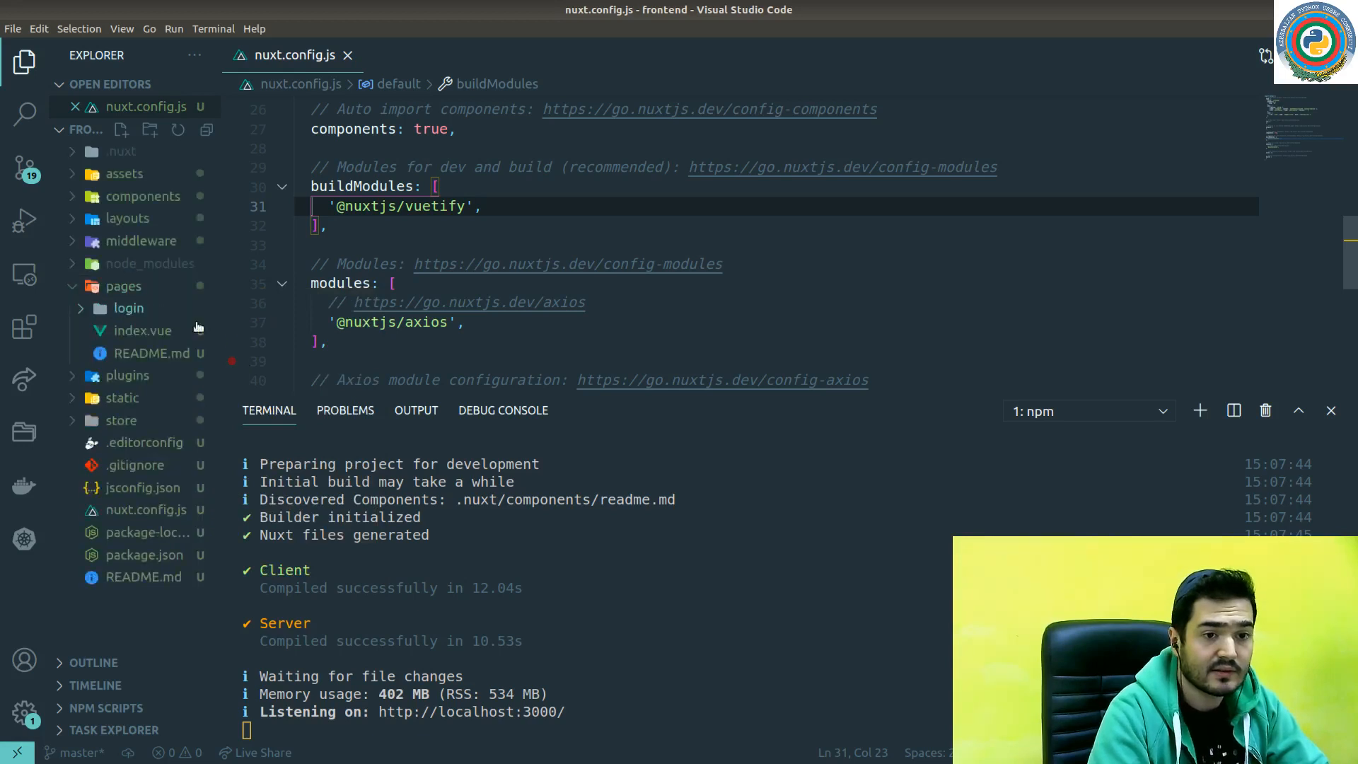
right_click(136, 287)
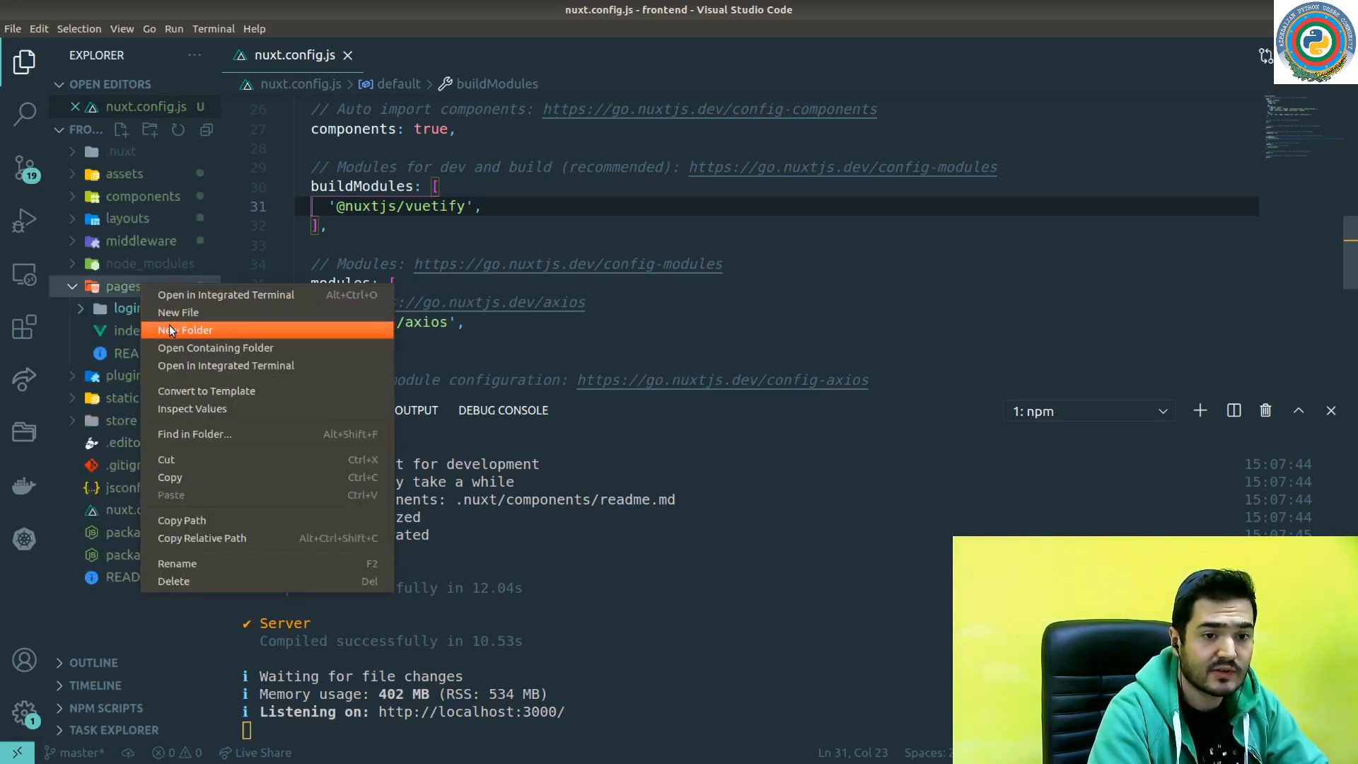
left_click(184, 330)
type("signup")
key("Return")
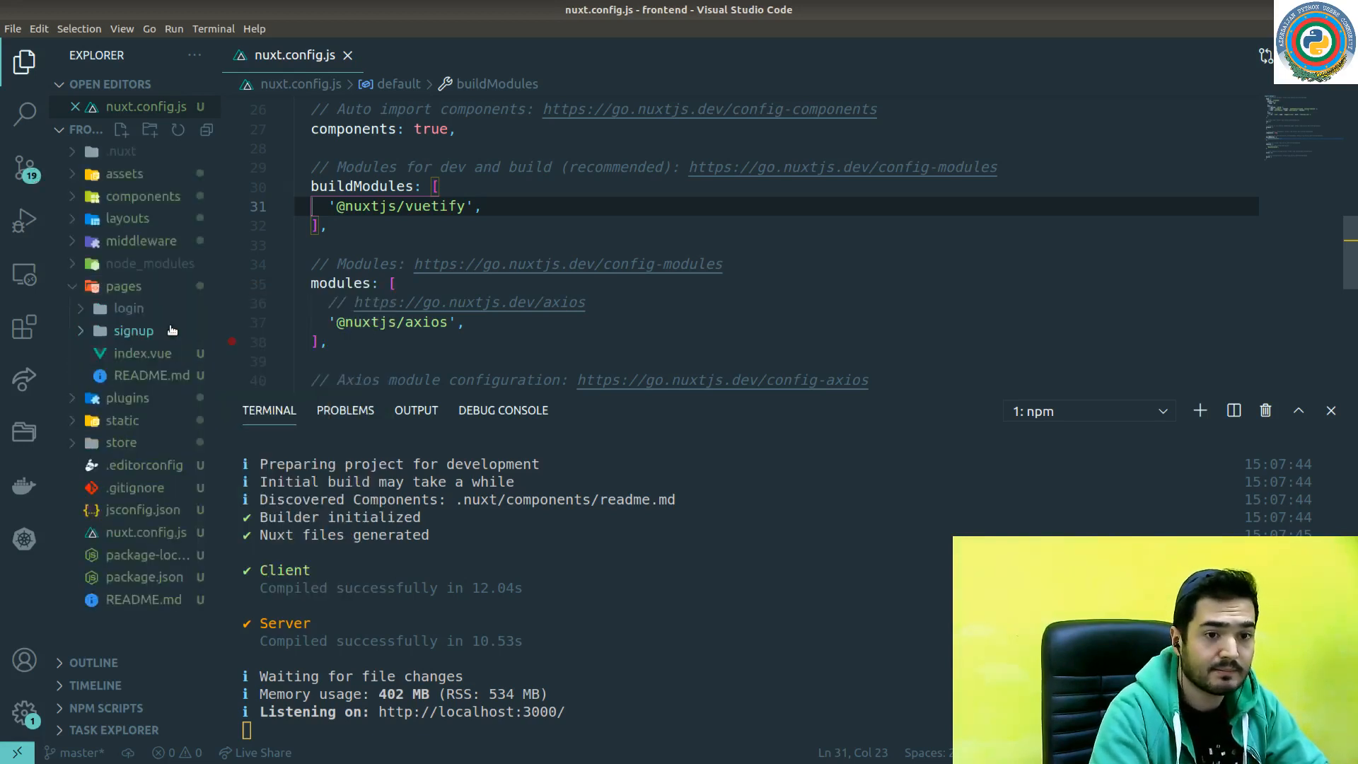
- Add an empty index.vue file inside both the login and signup folders
right_click(128, 308)
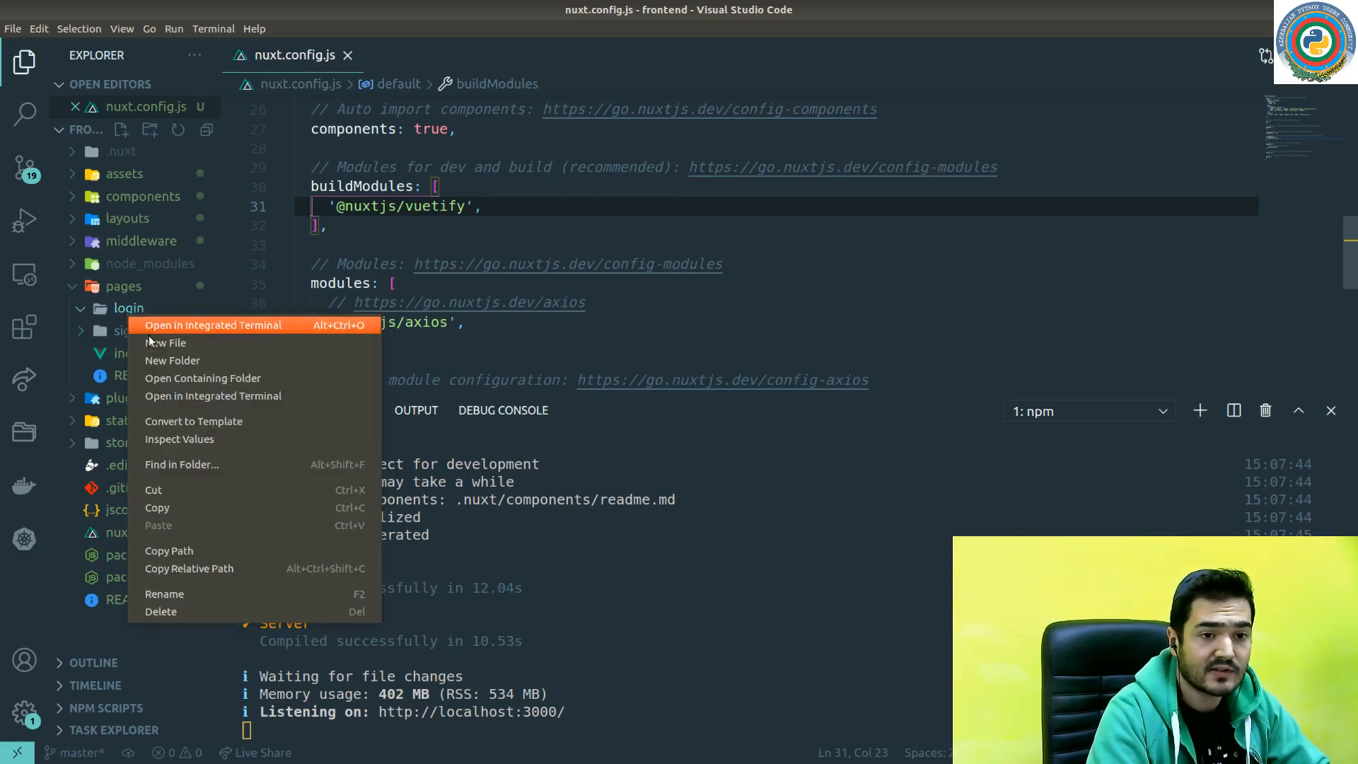
left_click(175, 340)
type("index.vue")
key("Return")
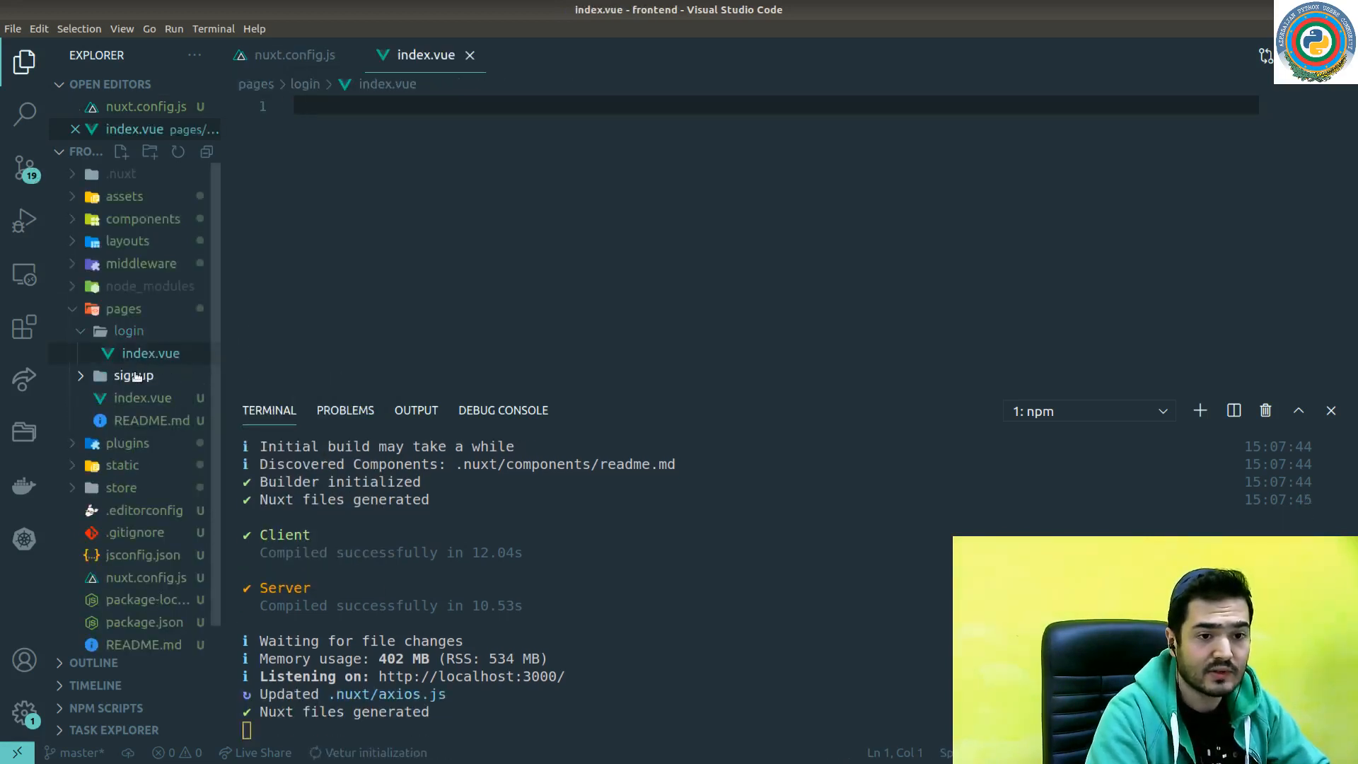
left_click(136, 377)
right_click(136, 377)
left_click(175, 397)
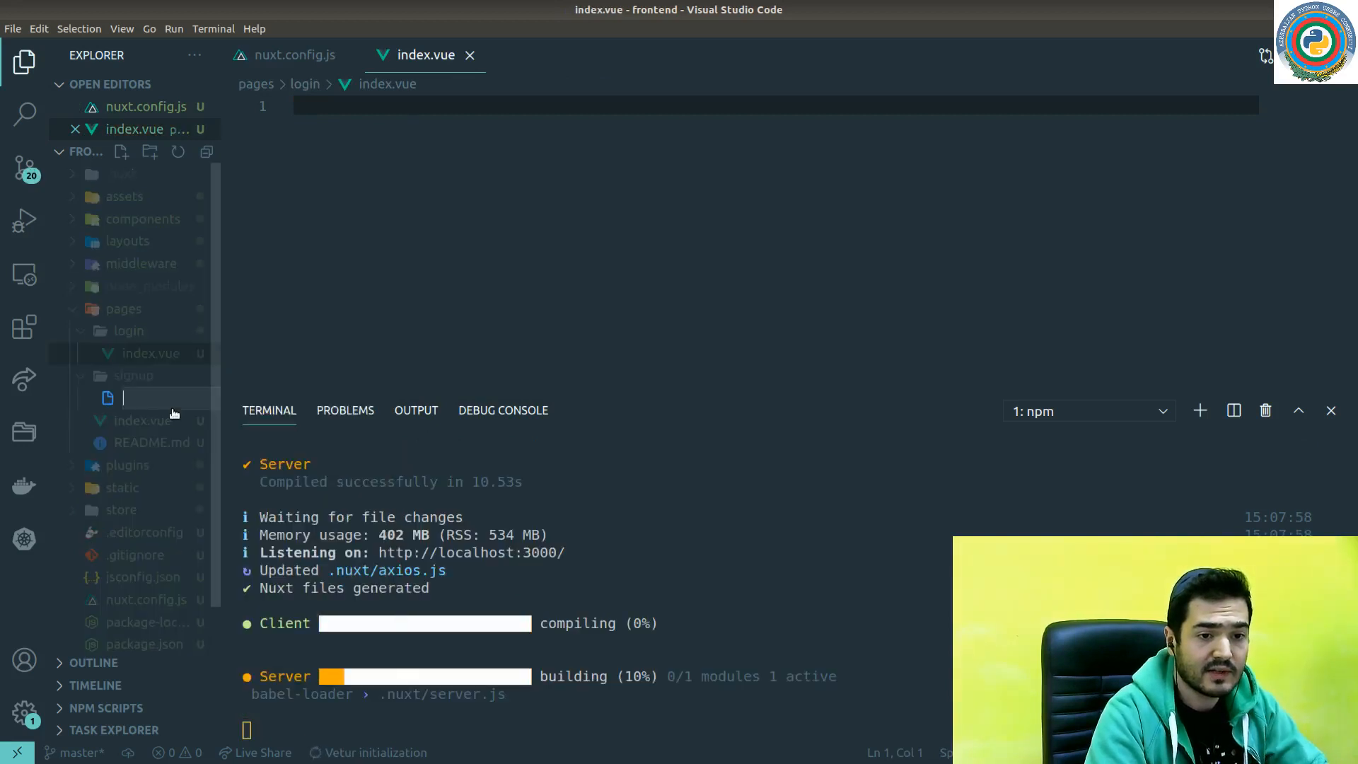
type("index.vue")
key("Return")
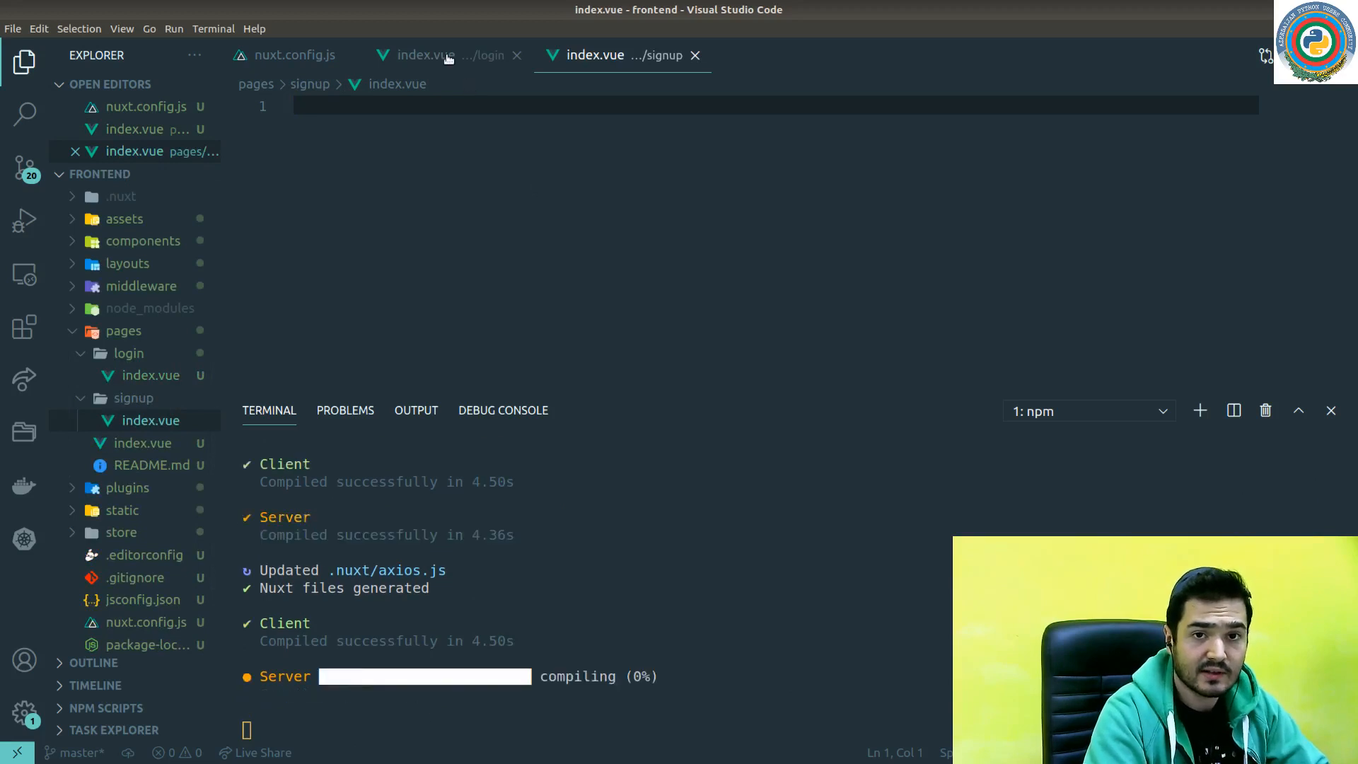
- Scaffold login/index.vue with the Vue component snippet and save
left_click(435, 55)
type("vue")
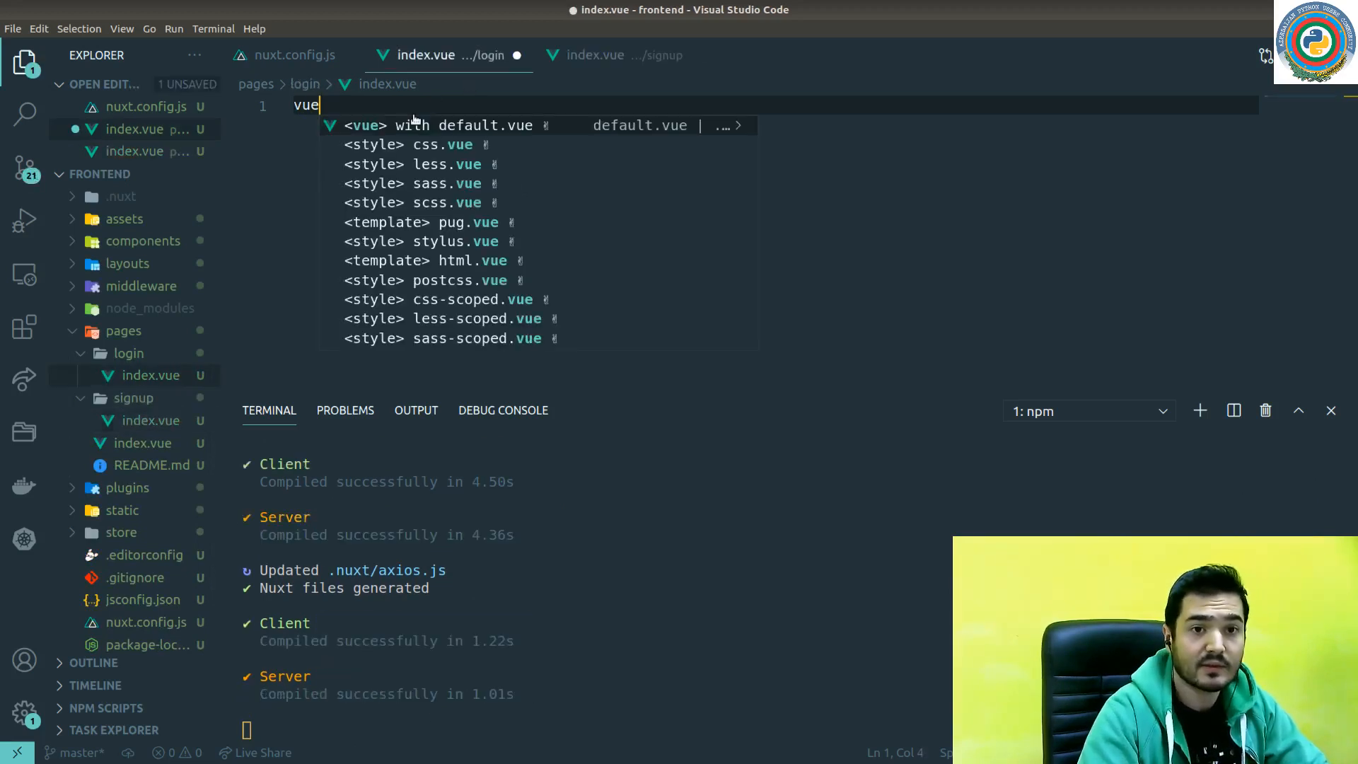
key("Return")
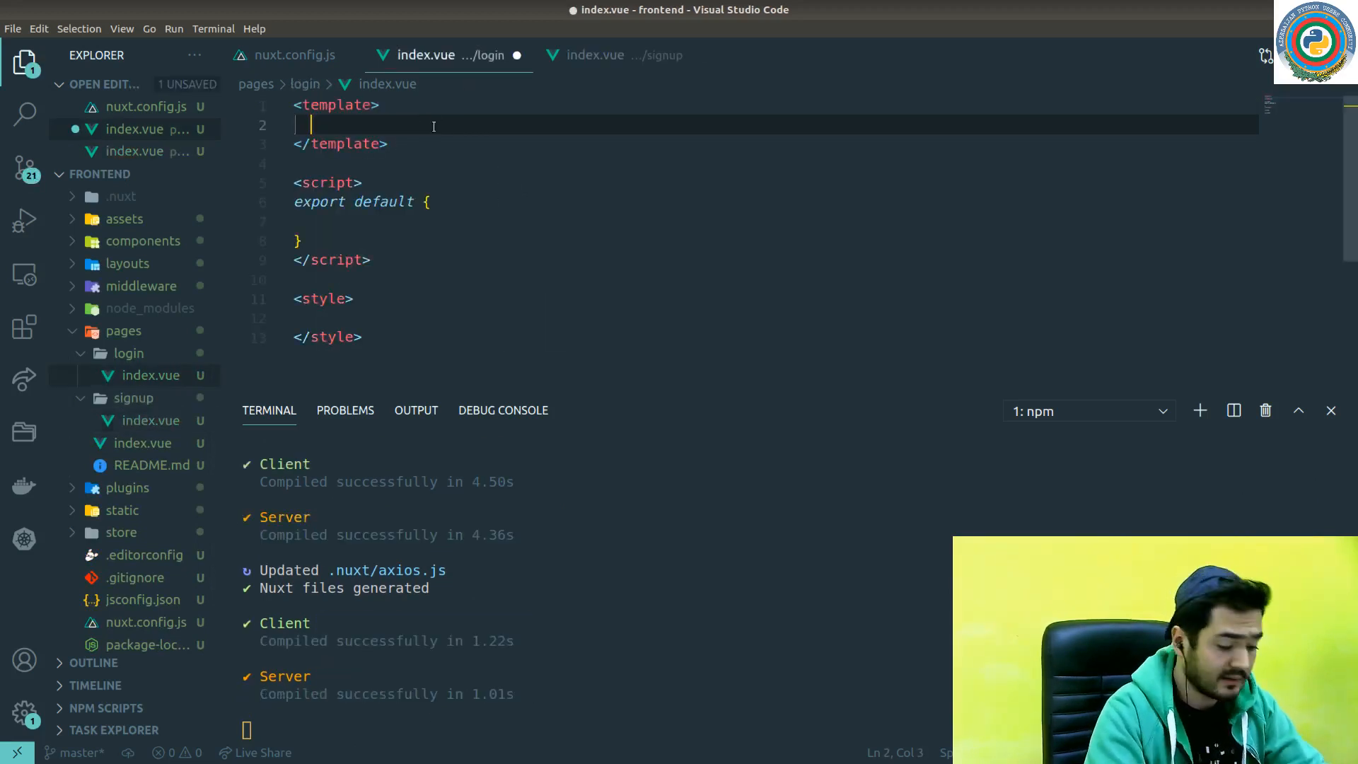
type("Hellothis is a")
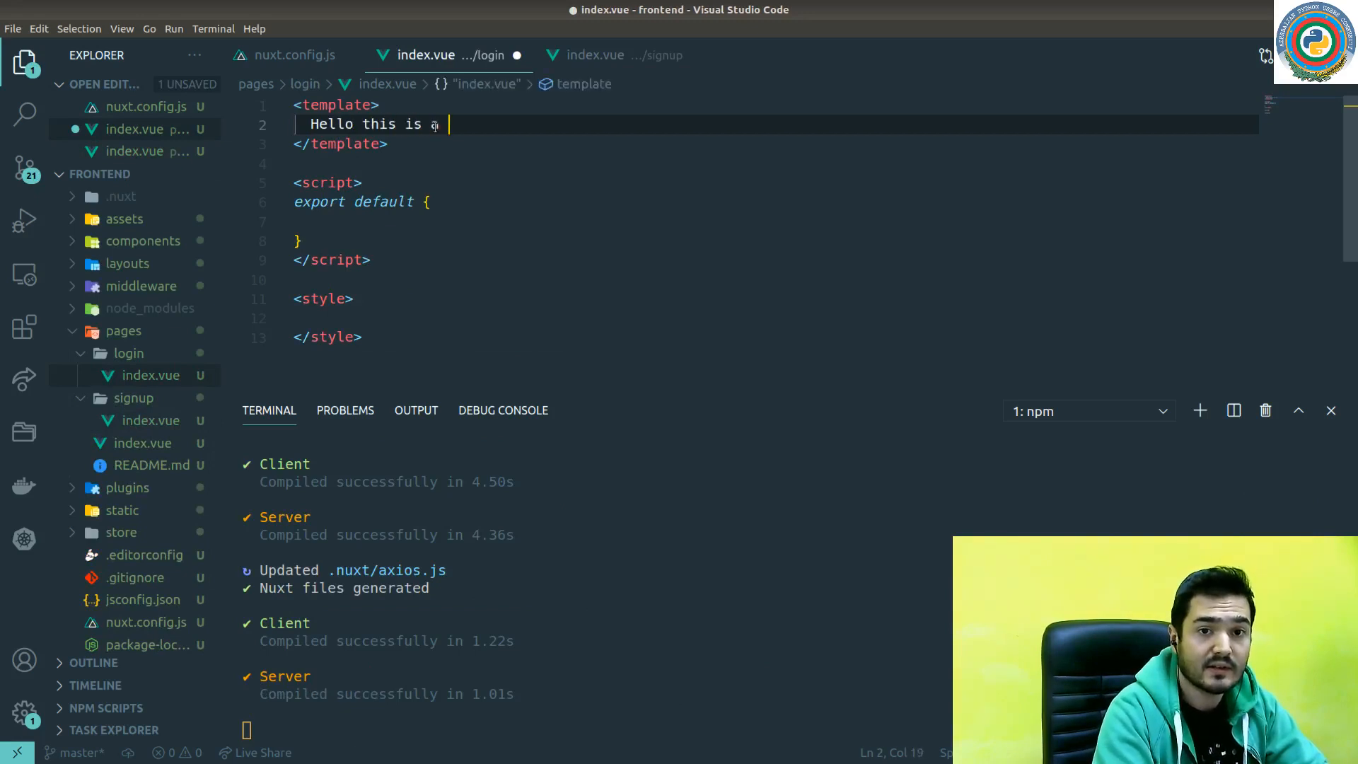
type("login page")
key("ctrl+s")
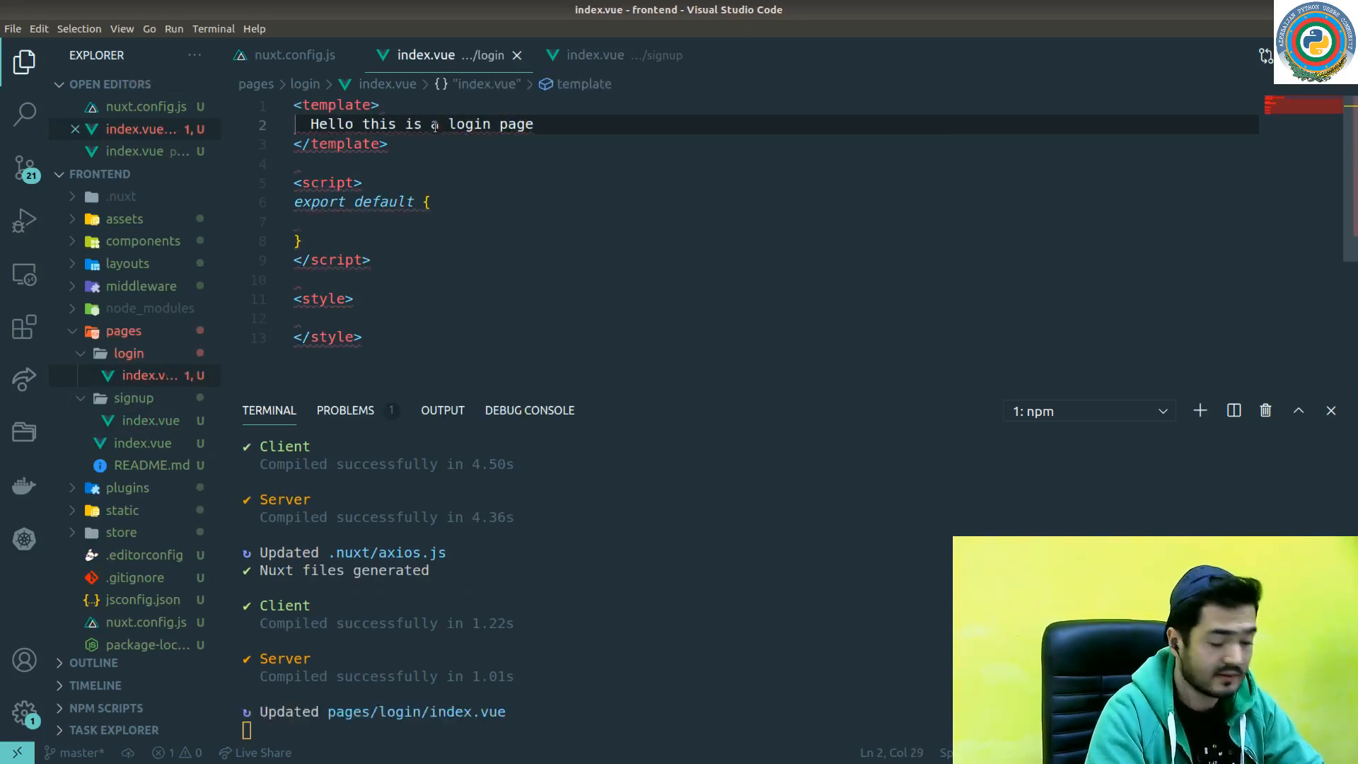
- Add an <h1> this is a login page </h1> heading to the template and save
left_click(381, 105)
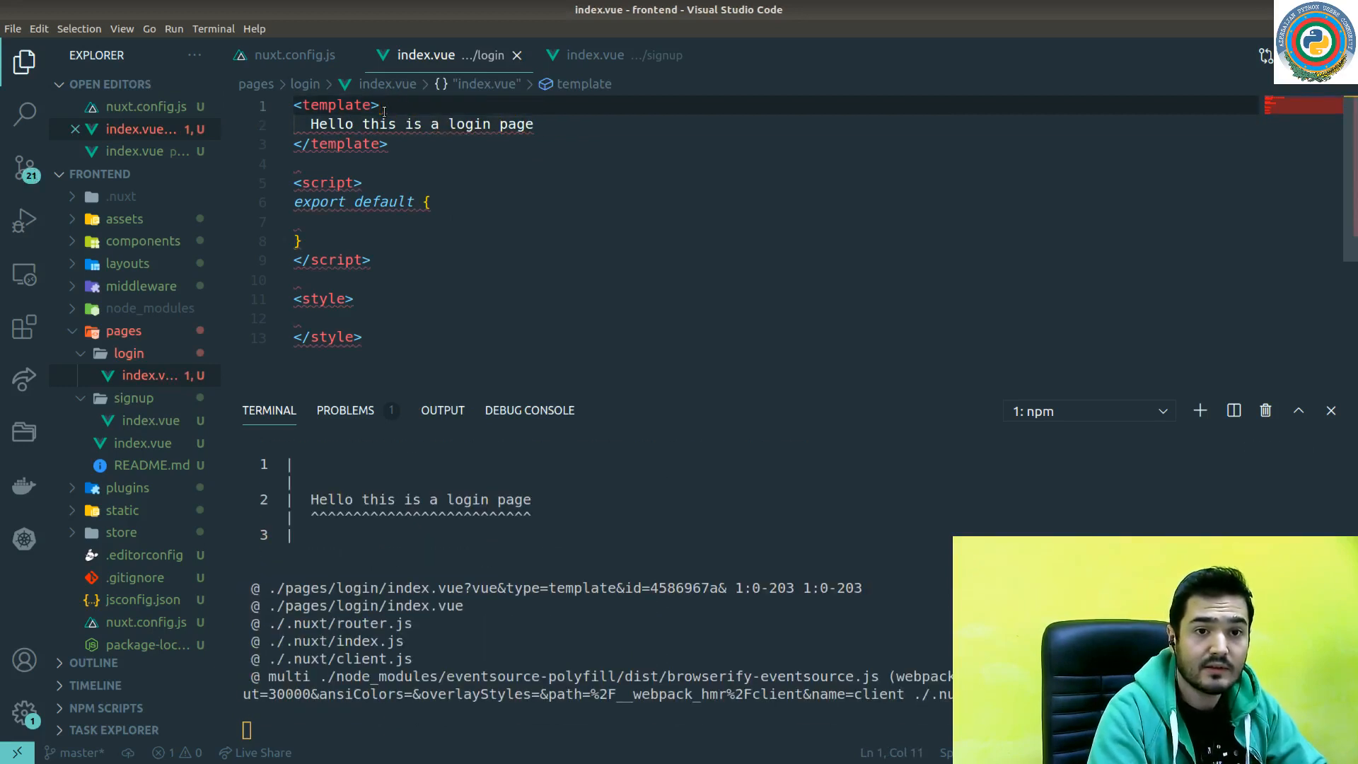
key("Return")
key("Down")
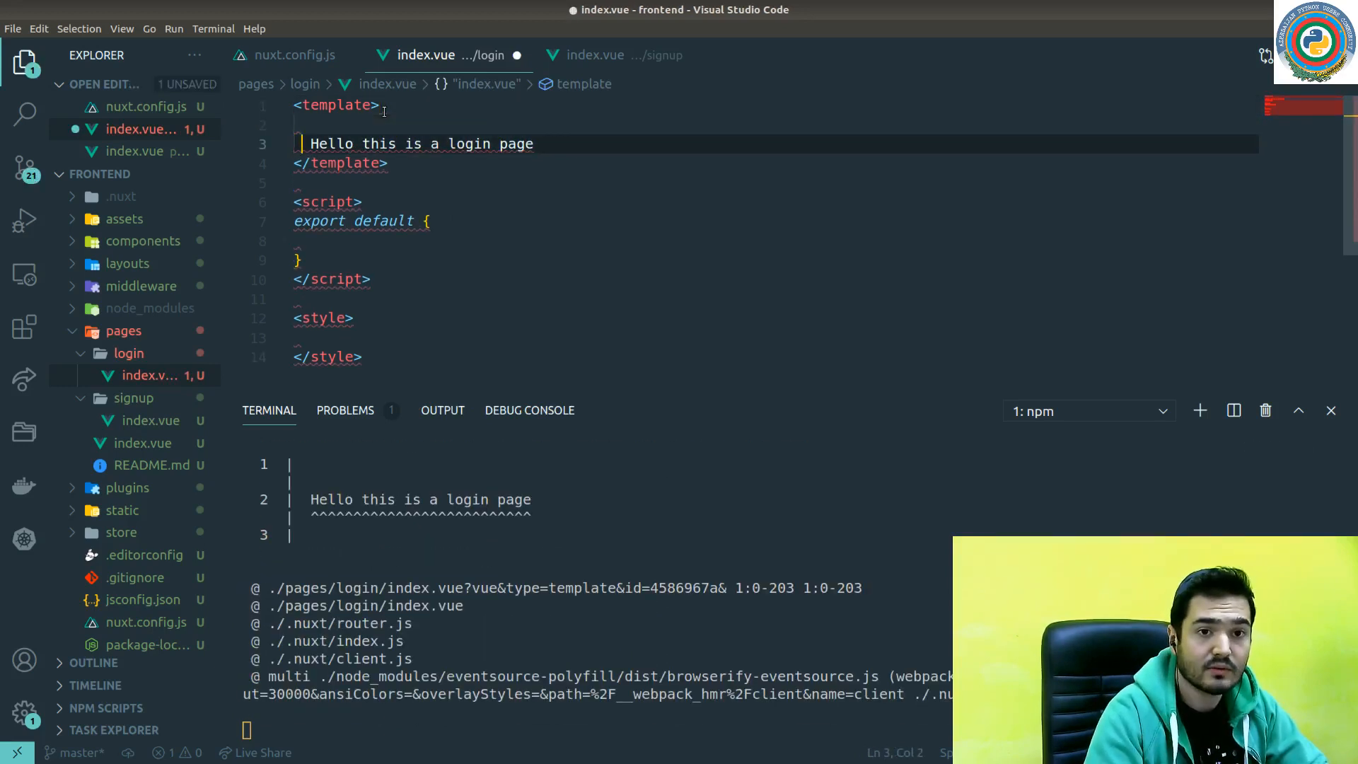
type("<h1")
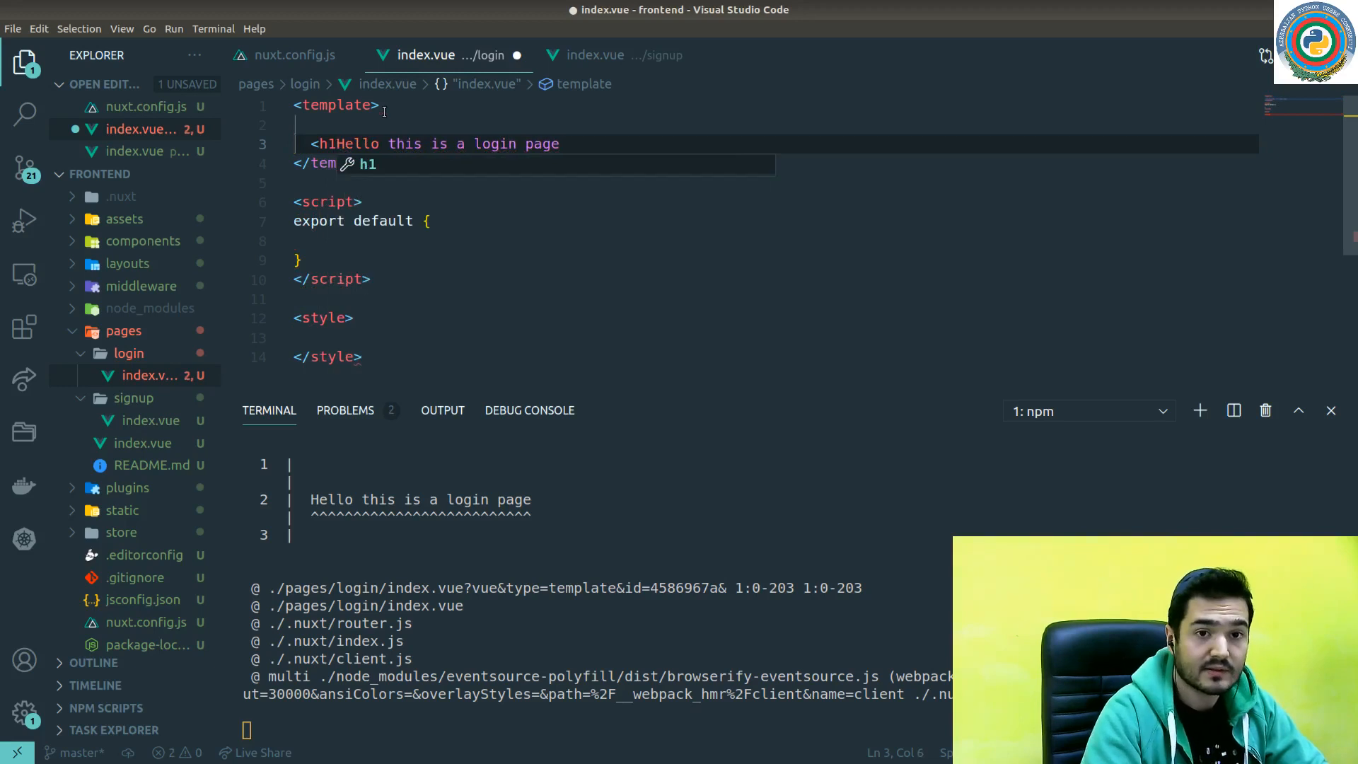
key("Return")
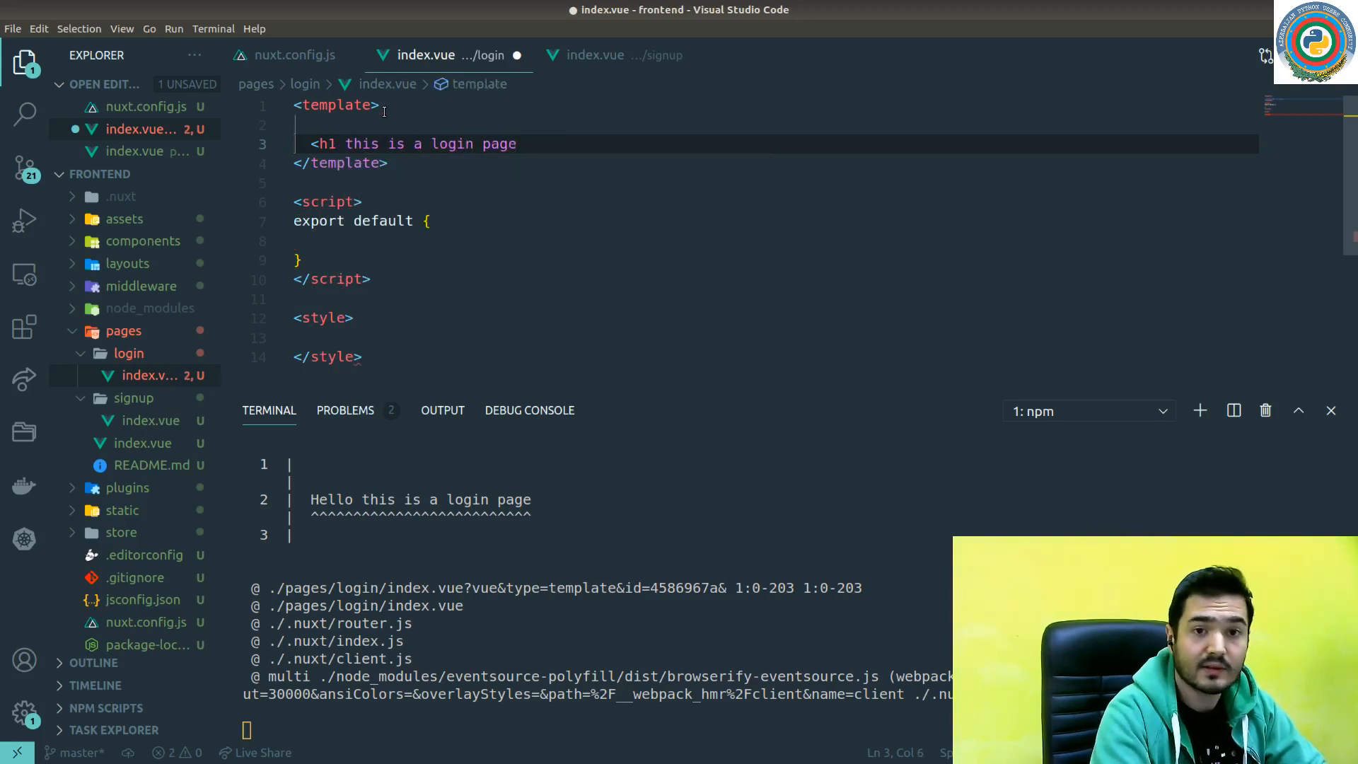
key("End")
key("Left")
key("Left")
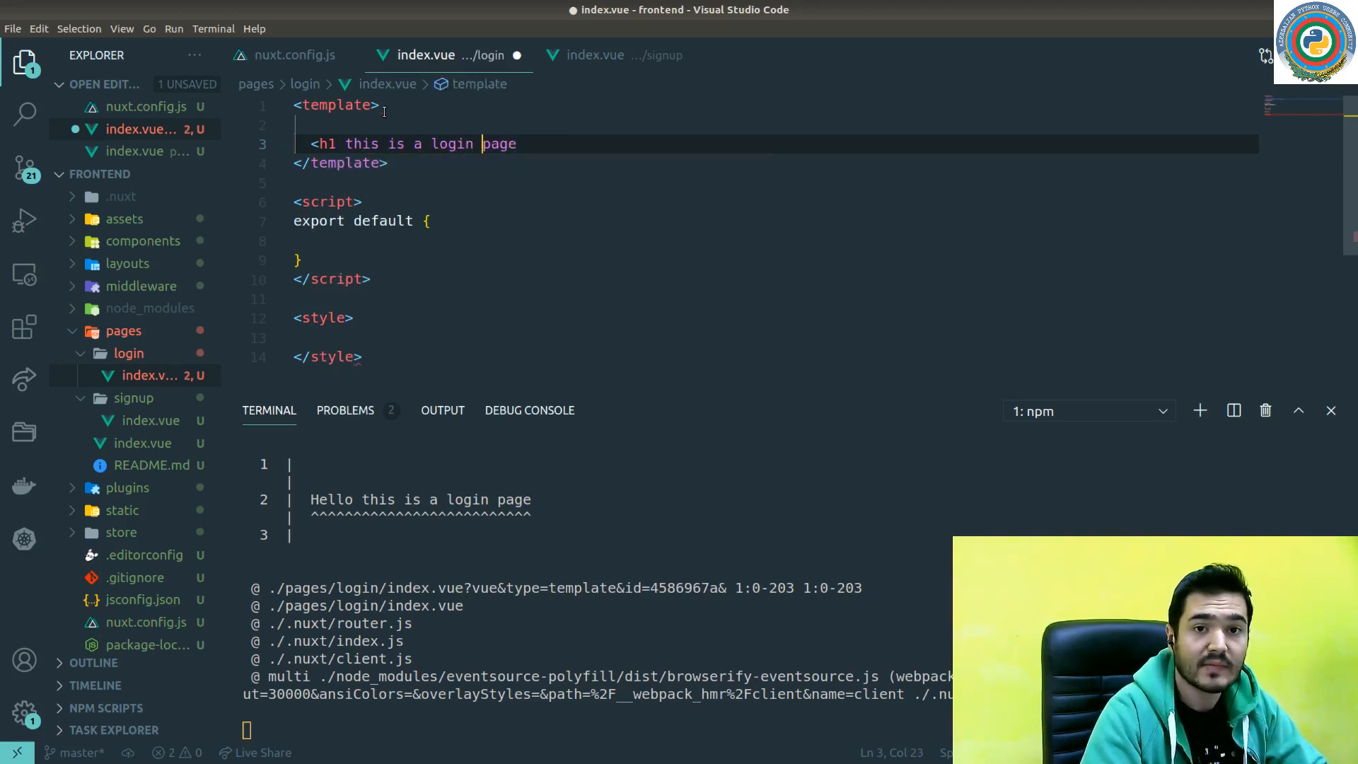
type(">")
key("End")
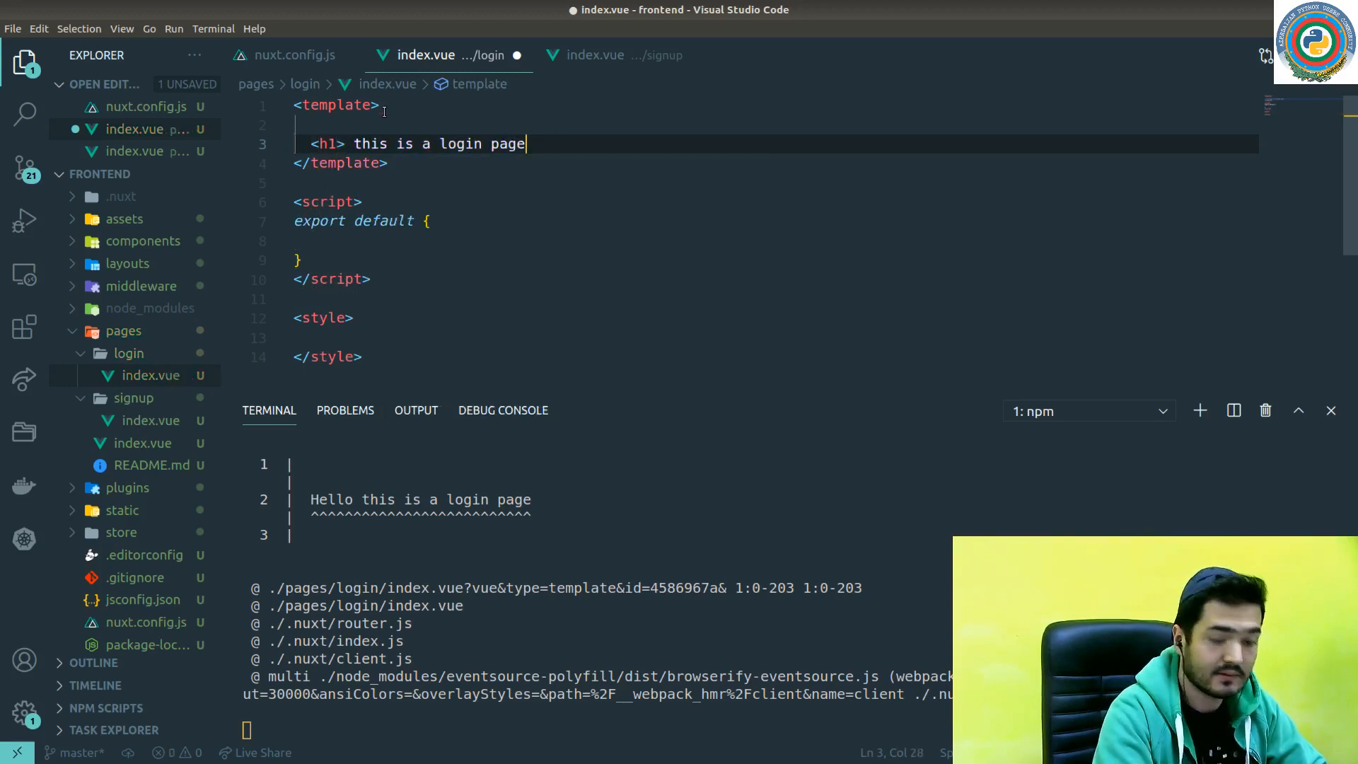
type("</h1>")
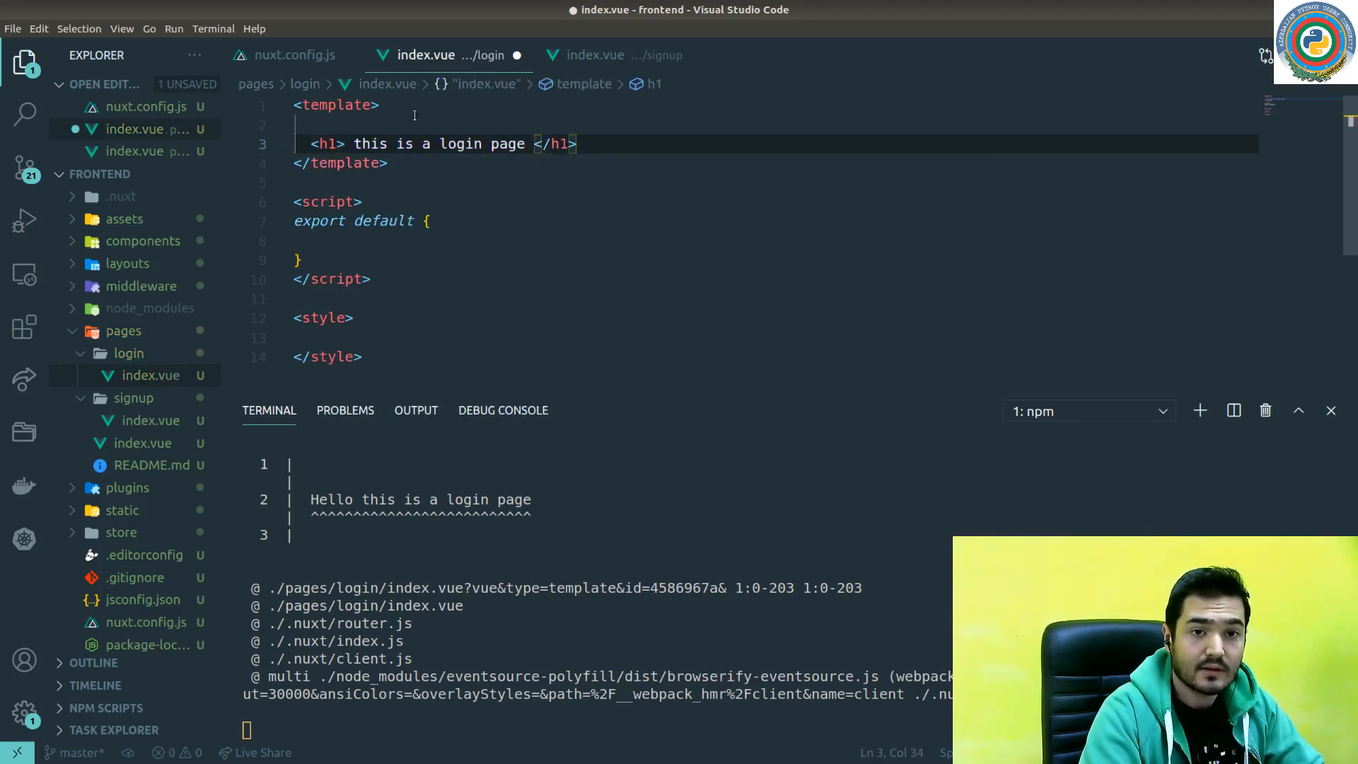
key("ctrl+s")
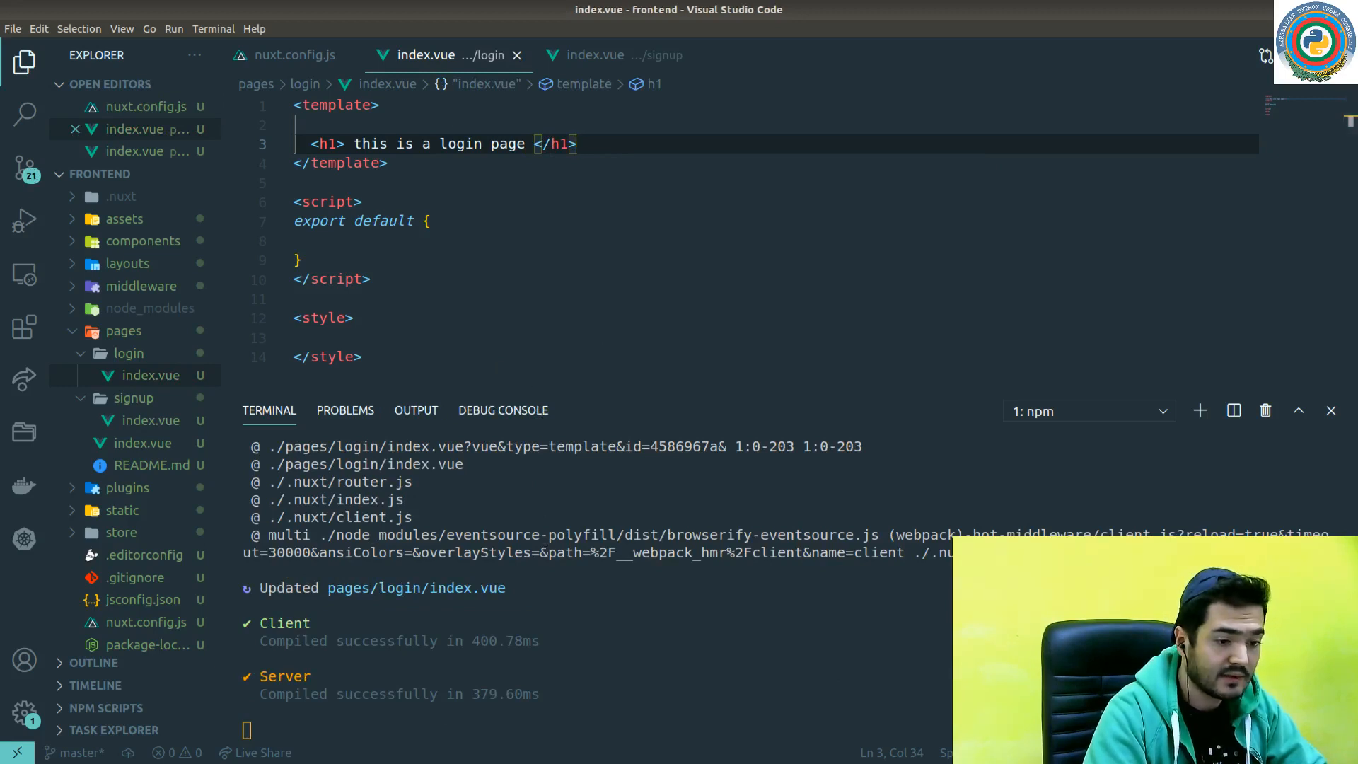
- Open localhost:3000/login in Chrome and check the 'this is a login page' heading
key("alt+Tab")
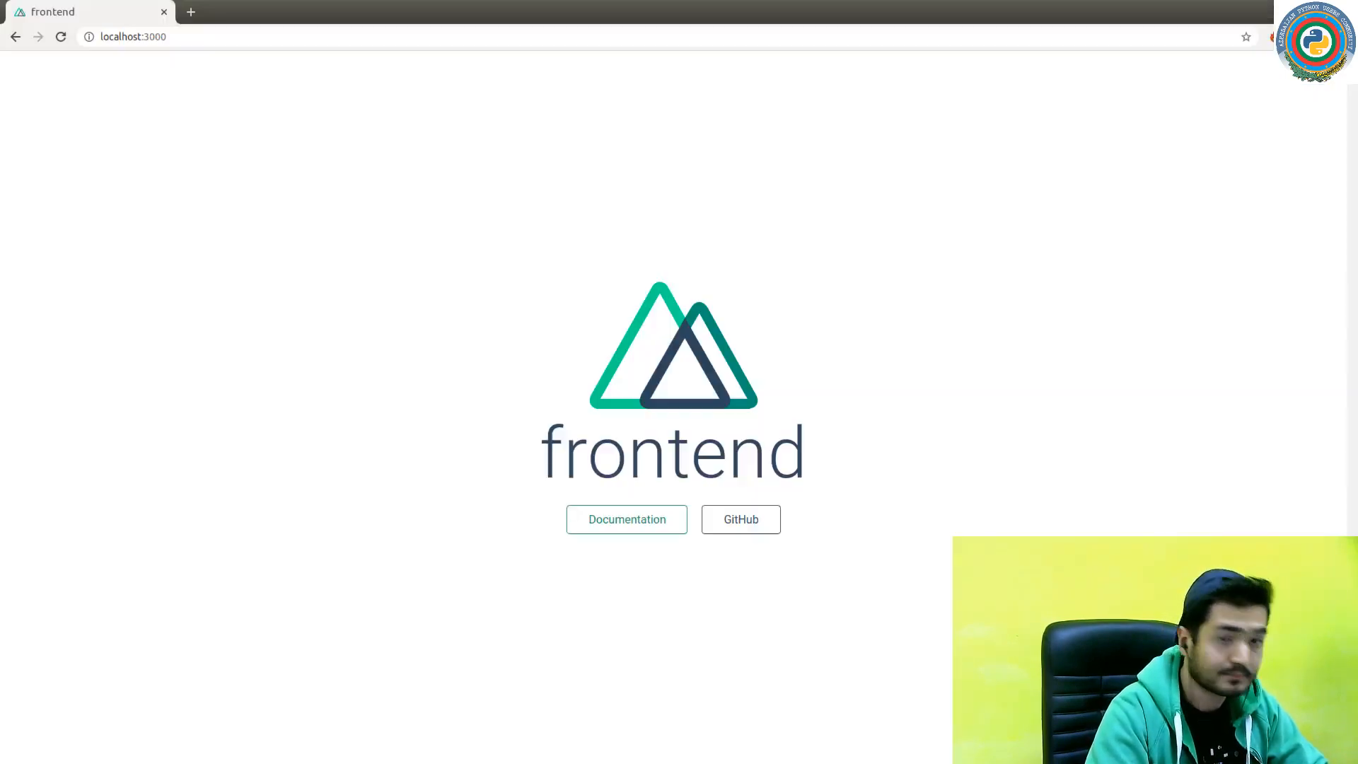
left_click(189, 36)
key("End")
type("/login")
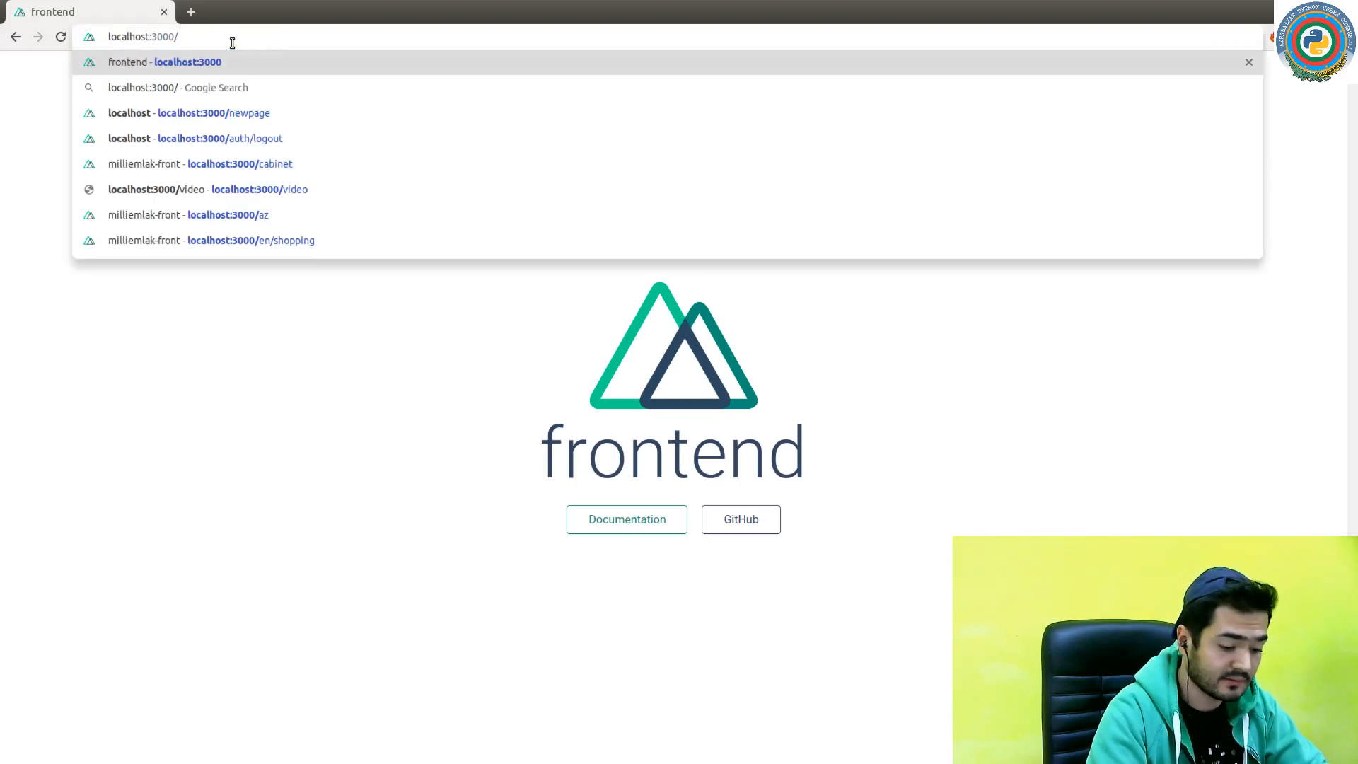
key("Return")
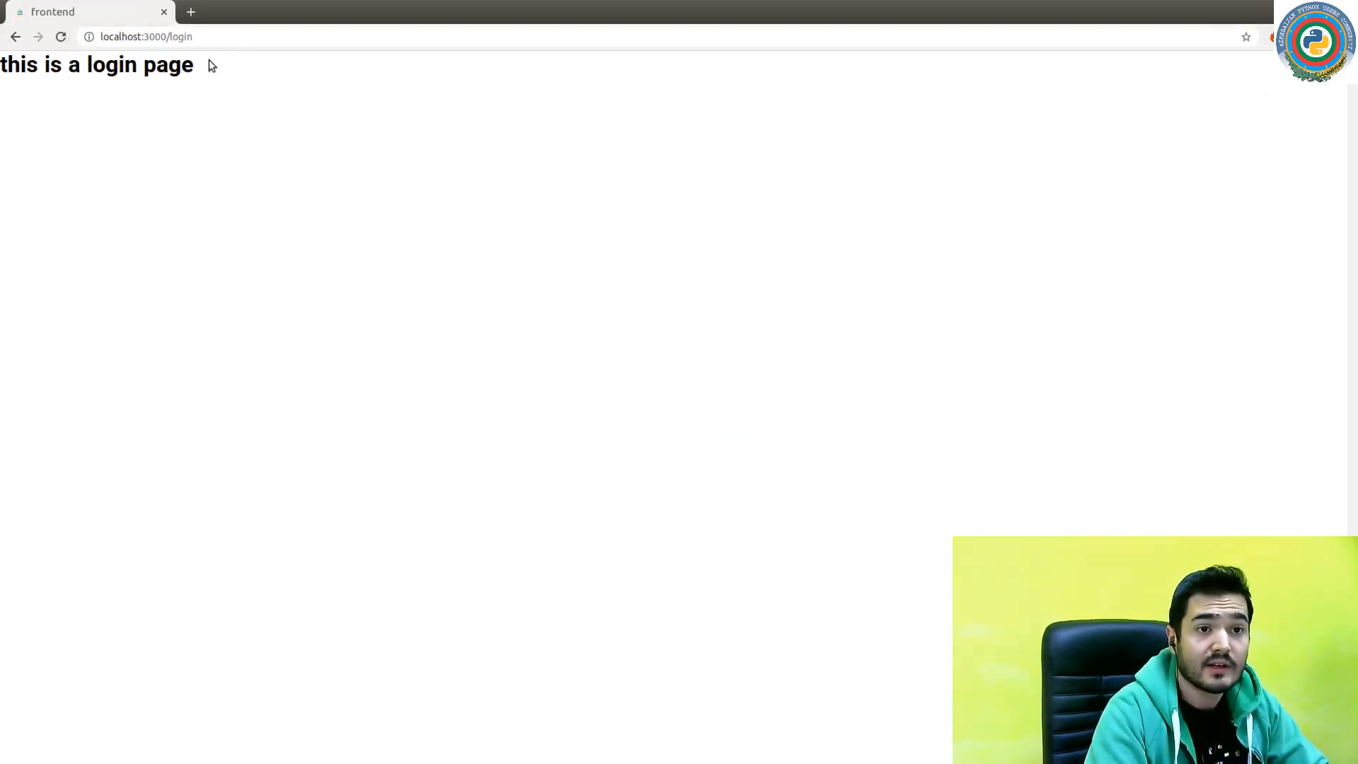
left_click_drag(207, 65, 0, 65)
left_click_drag(167, 36, 212, 38)
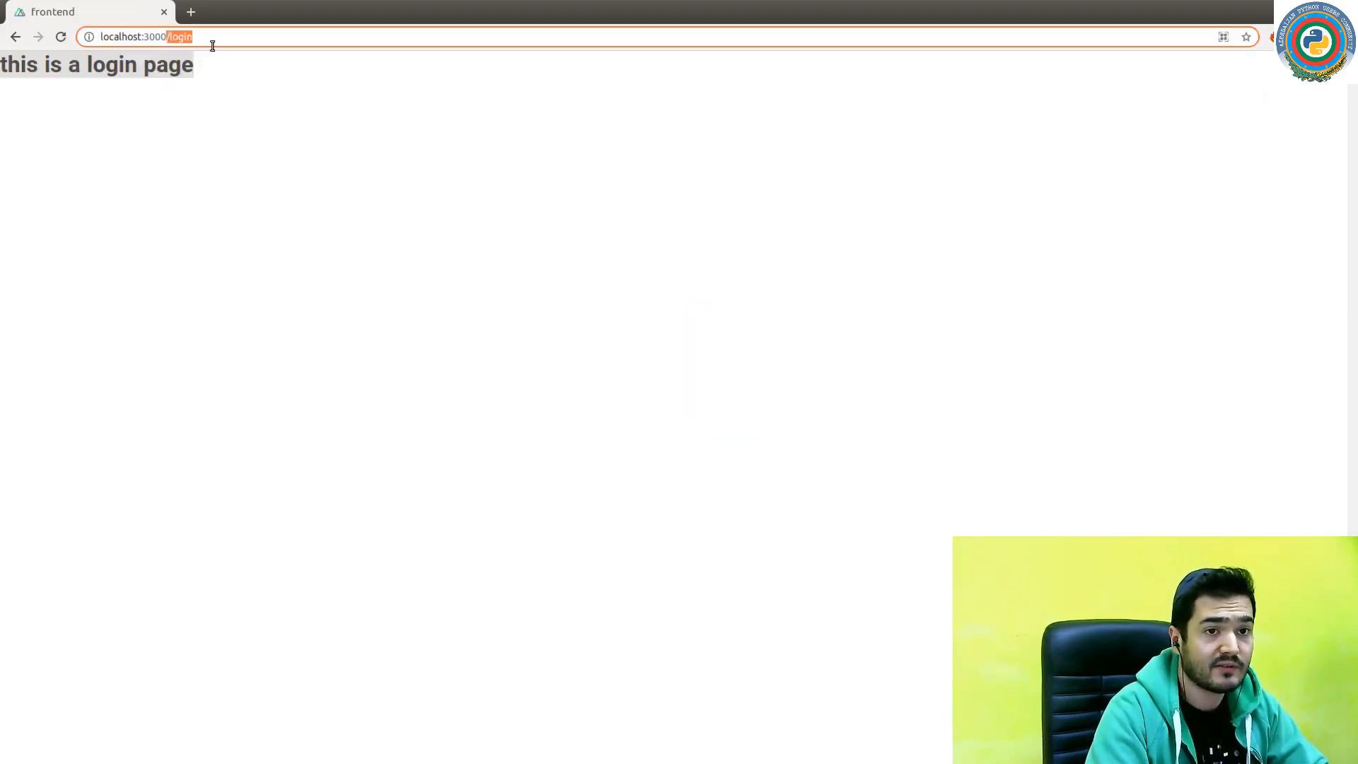
left_click(219, 87)
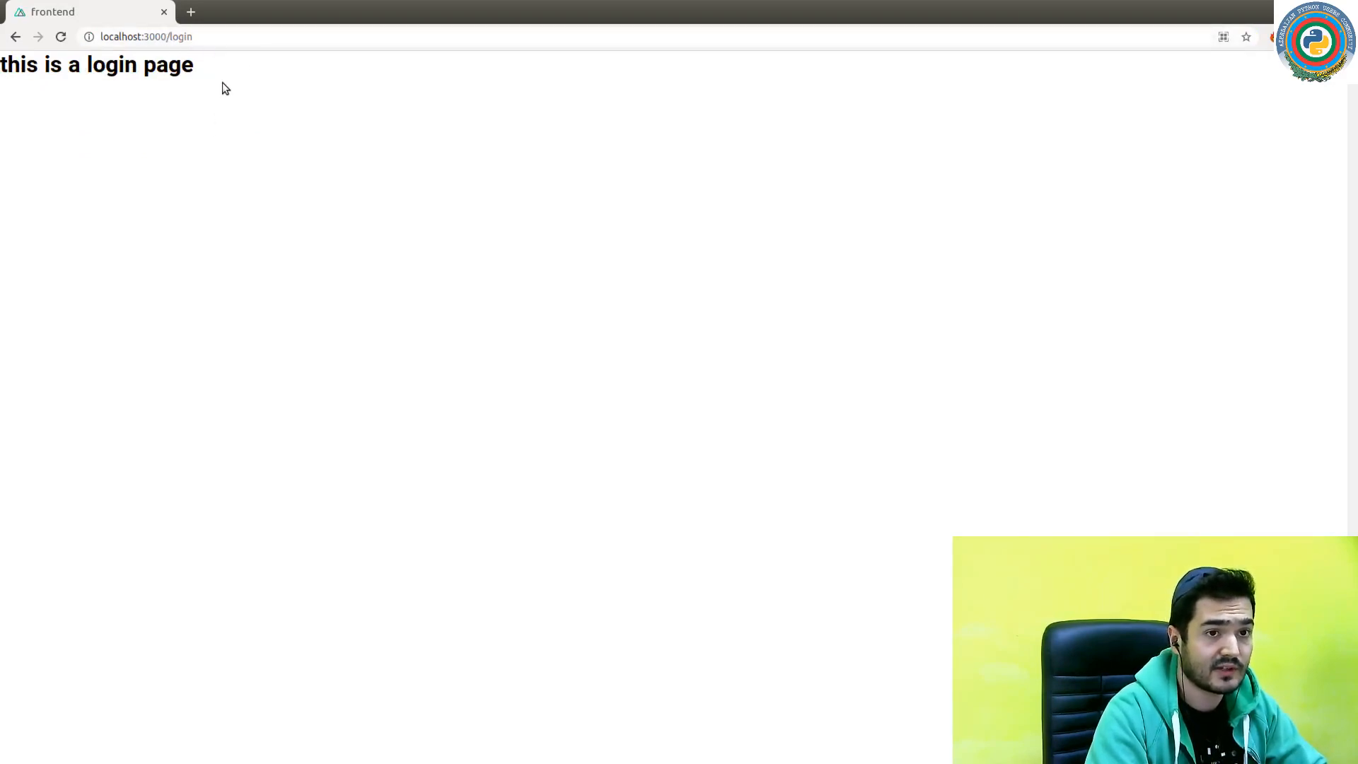
triple_click(204, 65)
left_click(193, 127)
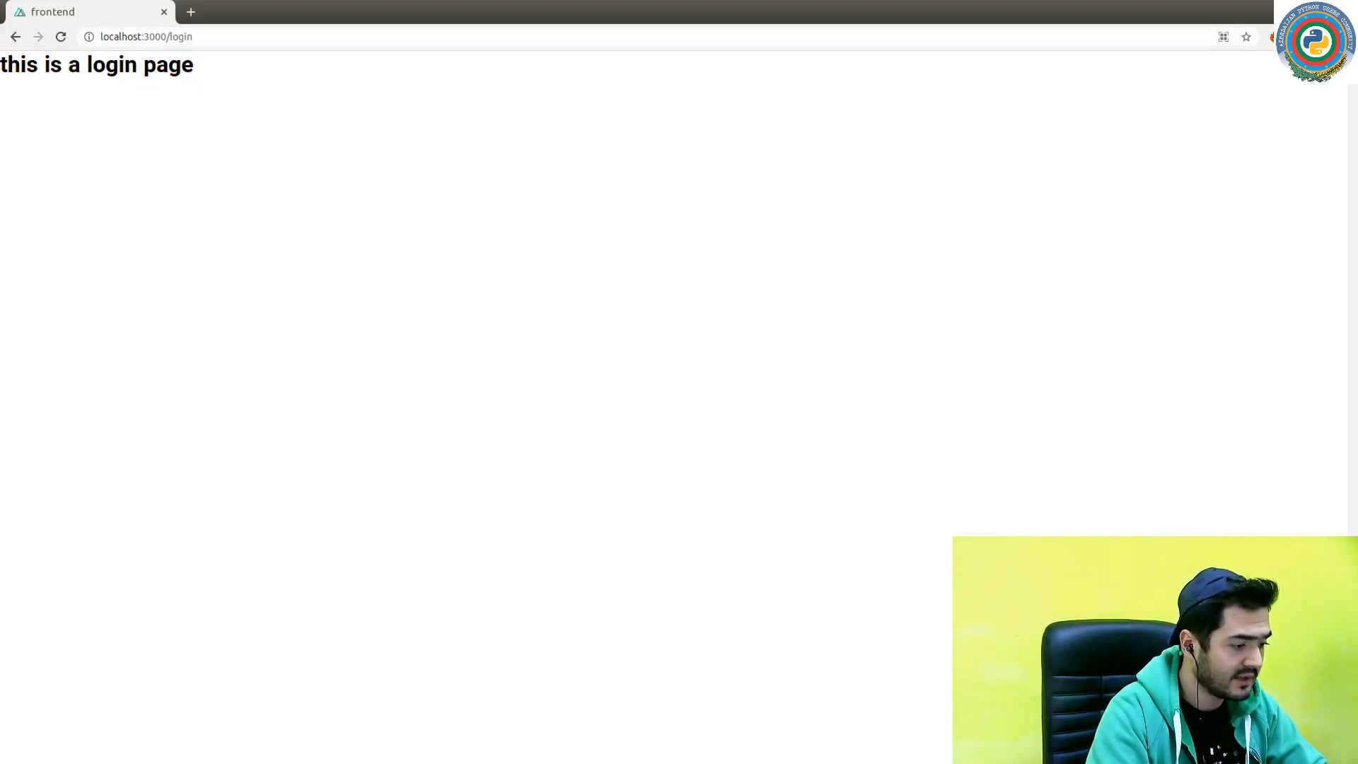
- Scaffold signup/index.vue with a 'this is a signup page' heading and save
key("alt+Tab")
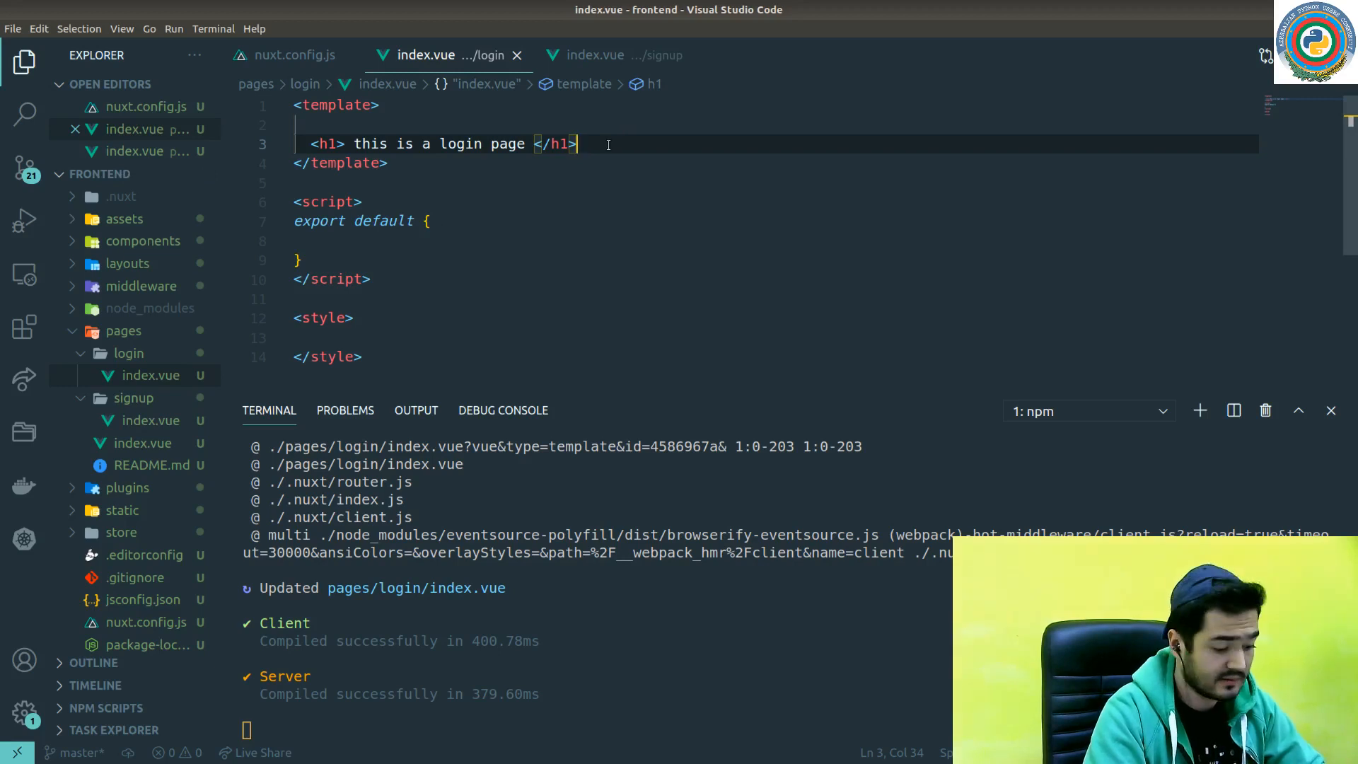
left_click(624, 55)
type("vue")
key("Return")
type("<h1> this is a login page </h1>")
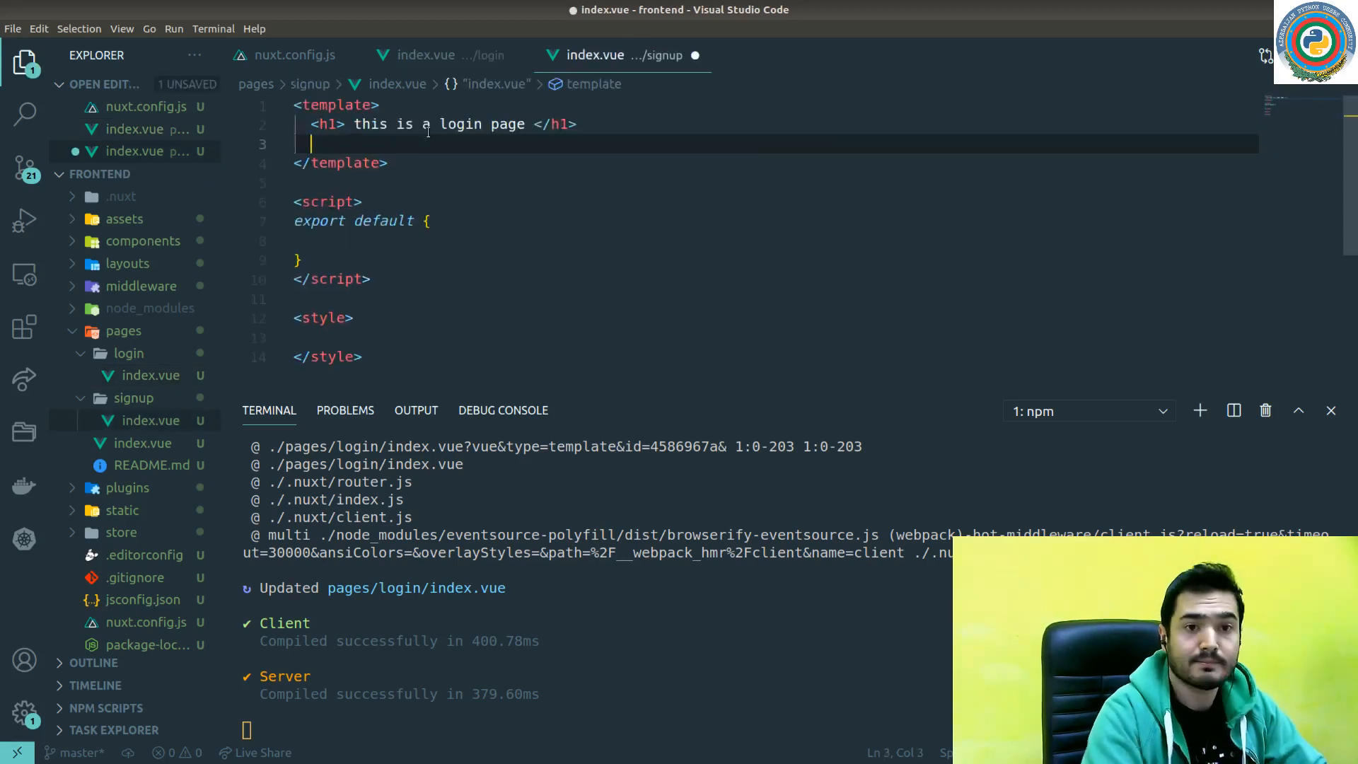
double_click(460, 124)
type("s")
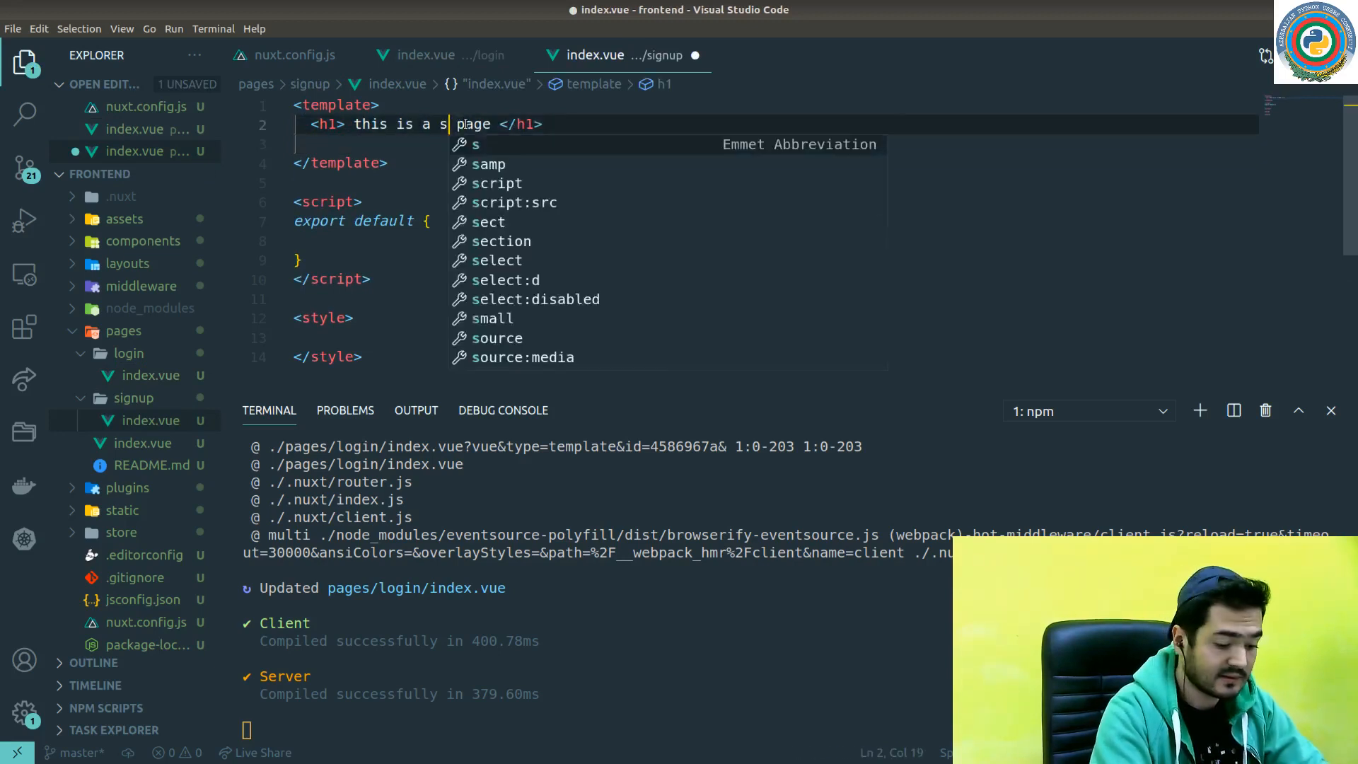
type("ignup")
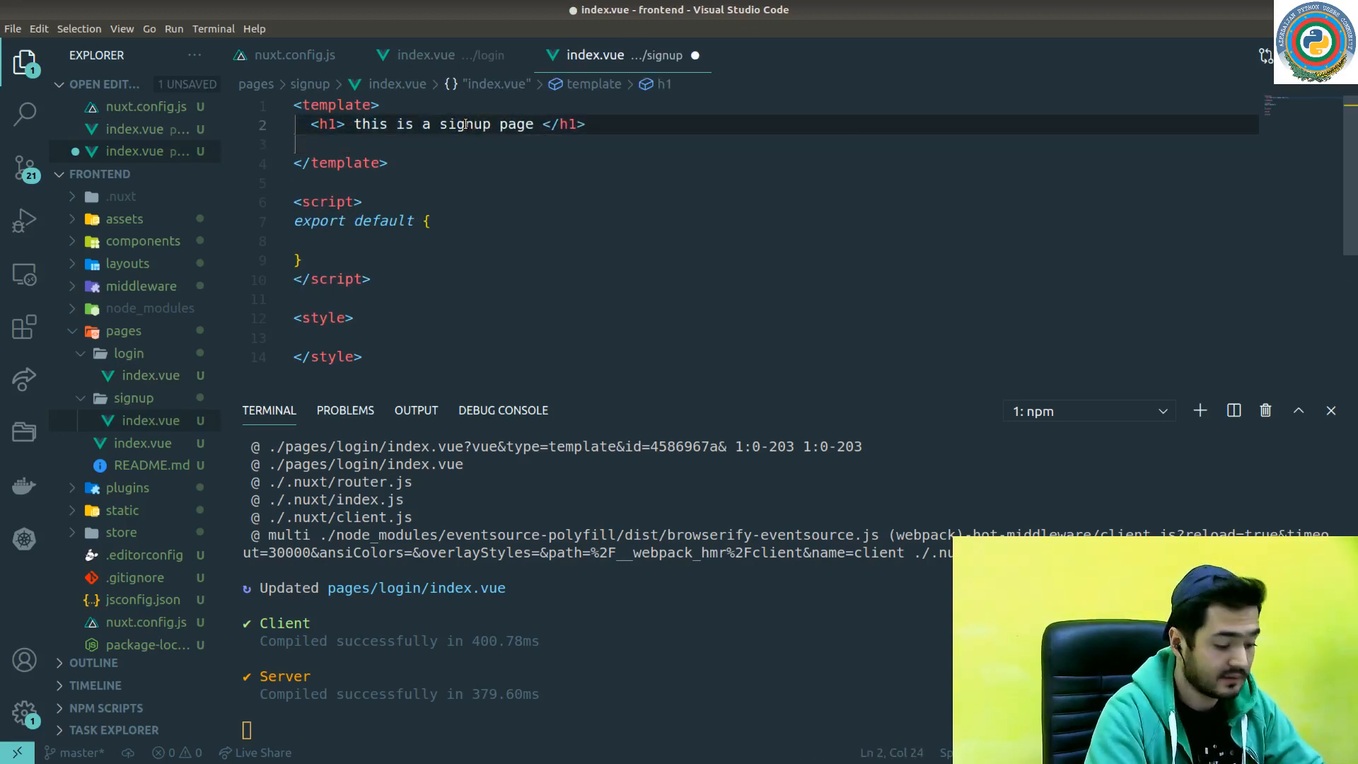
key("ctrl+s")
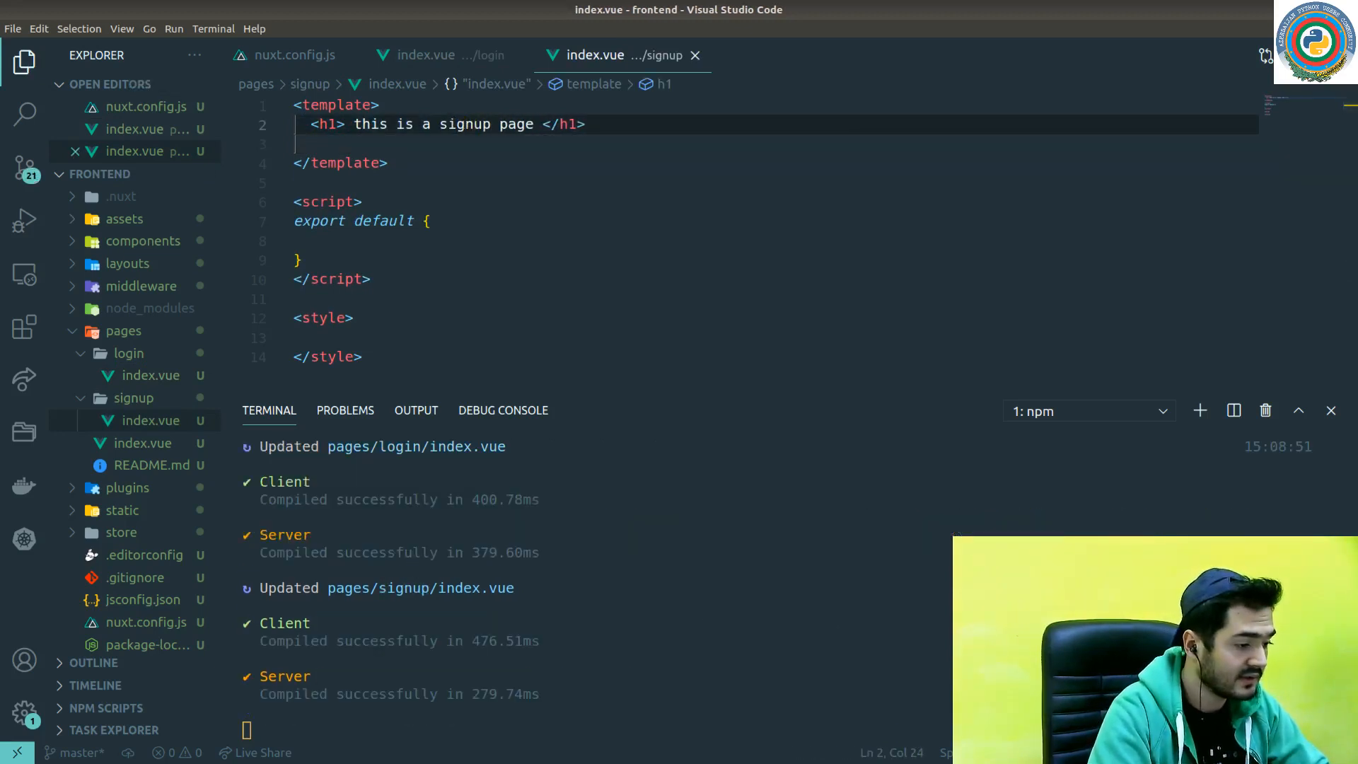
key("alt+Tab")
- Open localhost:3000/signup to see its heading, then switch to the CodeSandbox login example
double_click(181, 36)
type("signup")
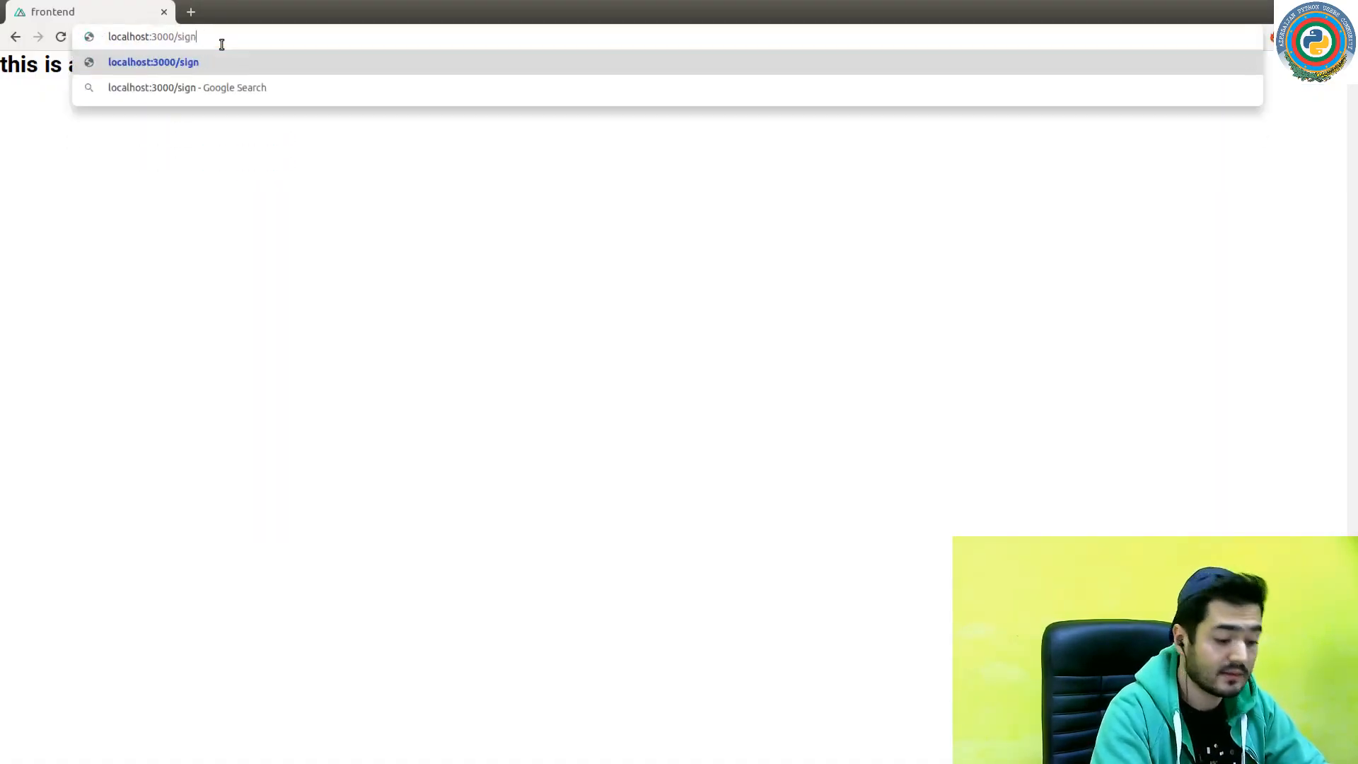
key("Return")
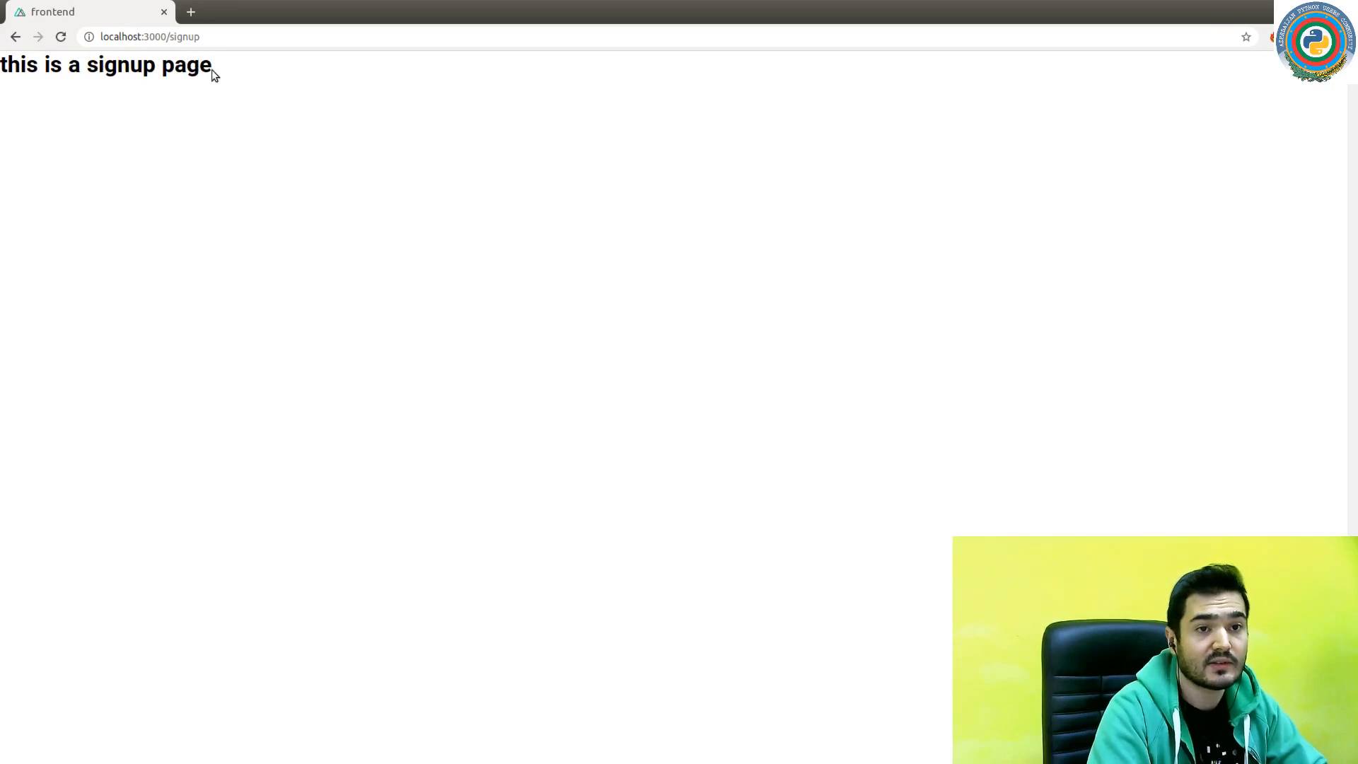
left_click_drag(211, 70, 82, 66)
left_click(281, 130)
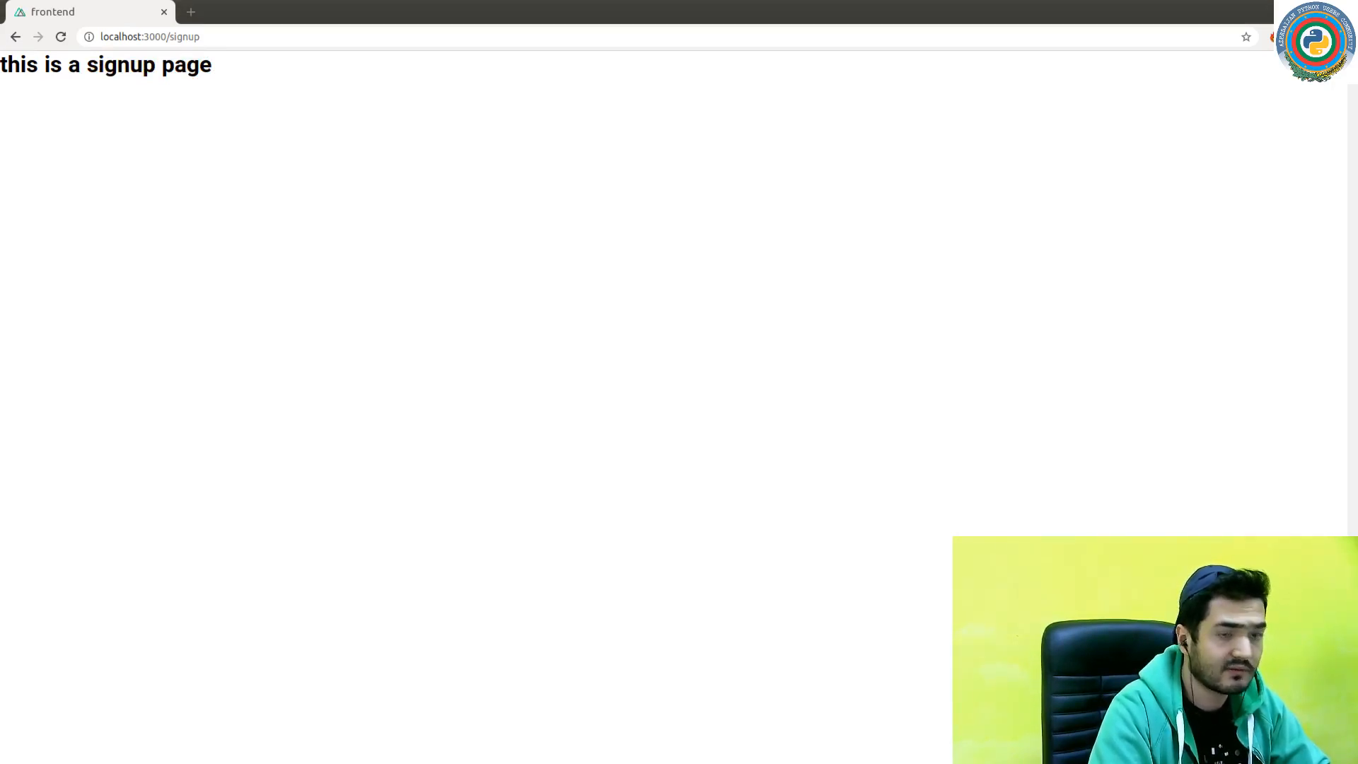
key("alt+Tab")
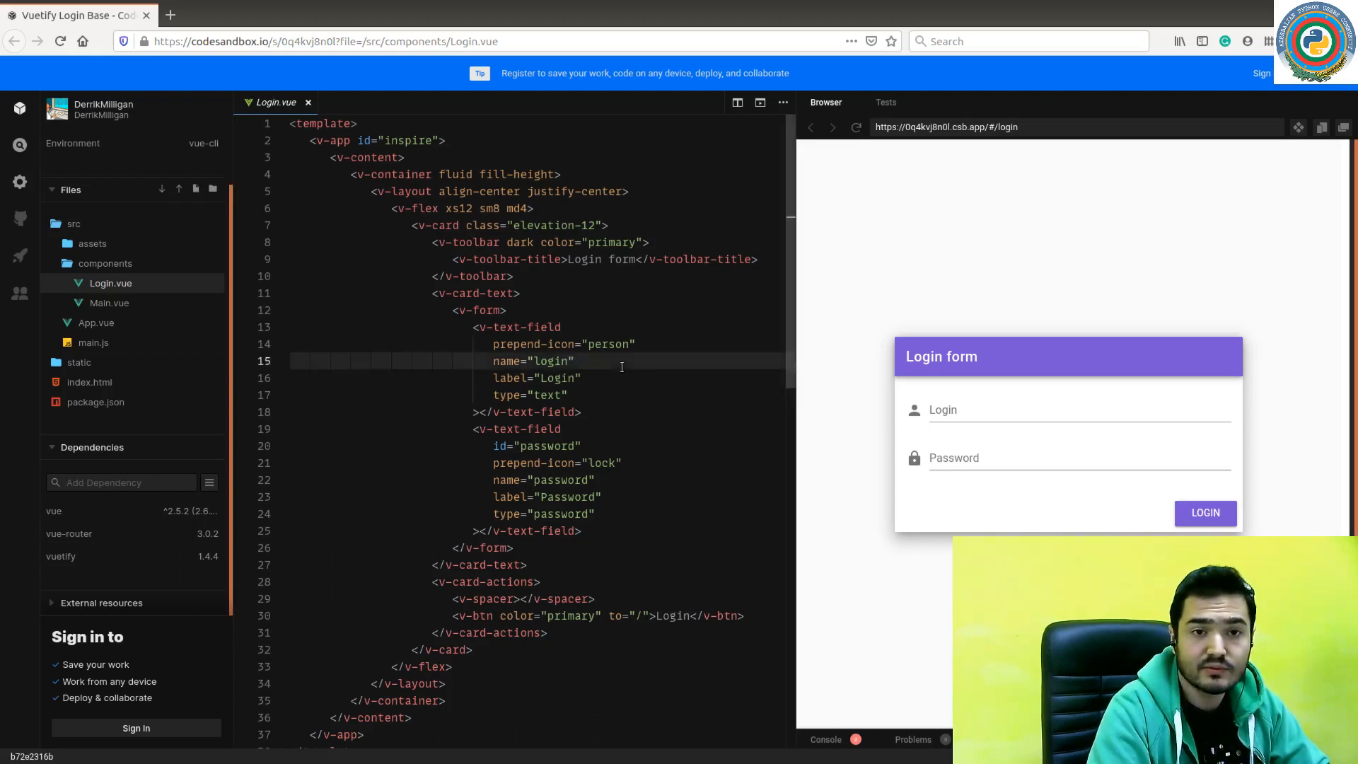
scroll(594, 319, "down", 6)
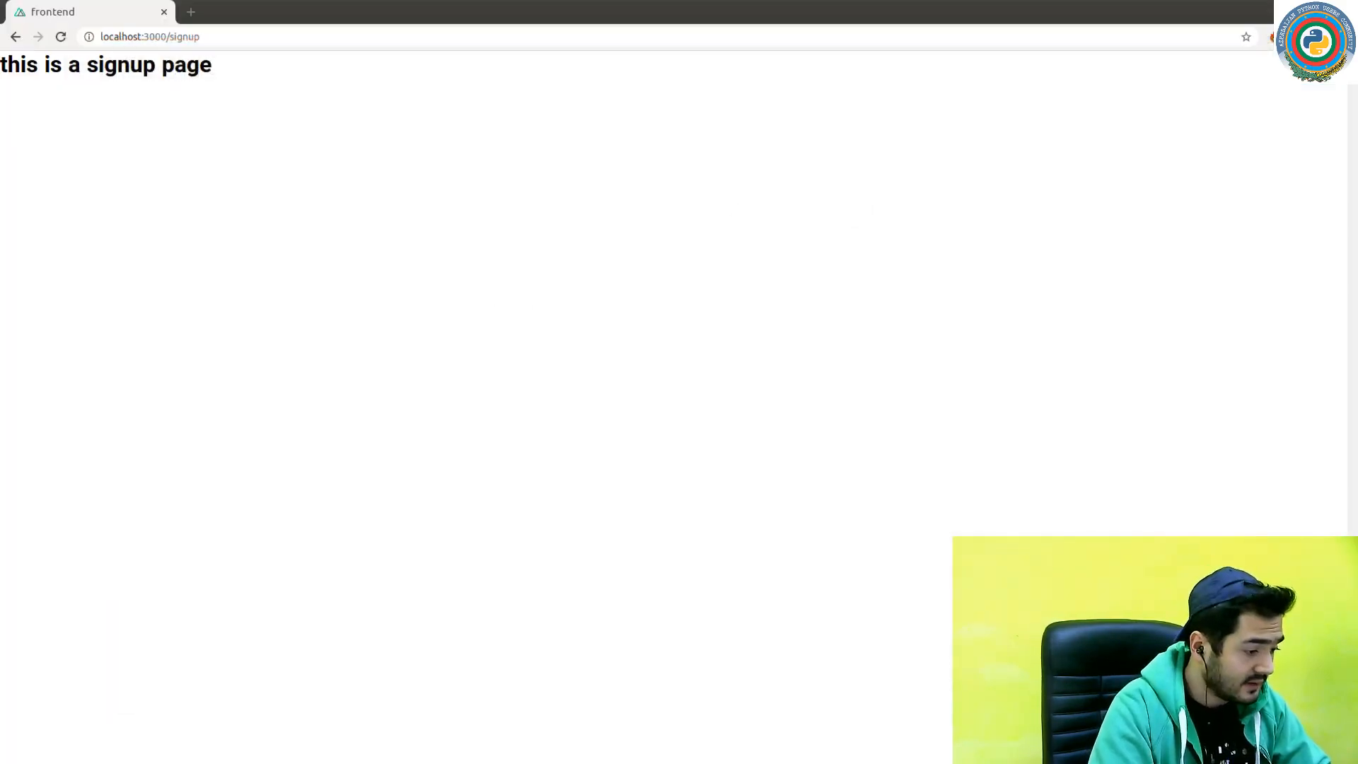
- Paste the Vuetify Login form component over the whole of login/index.vue
key("alt+Tab")
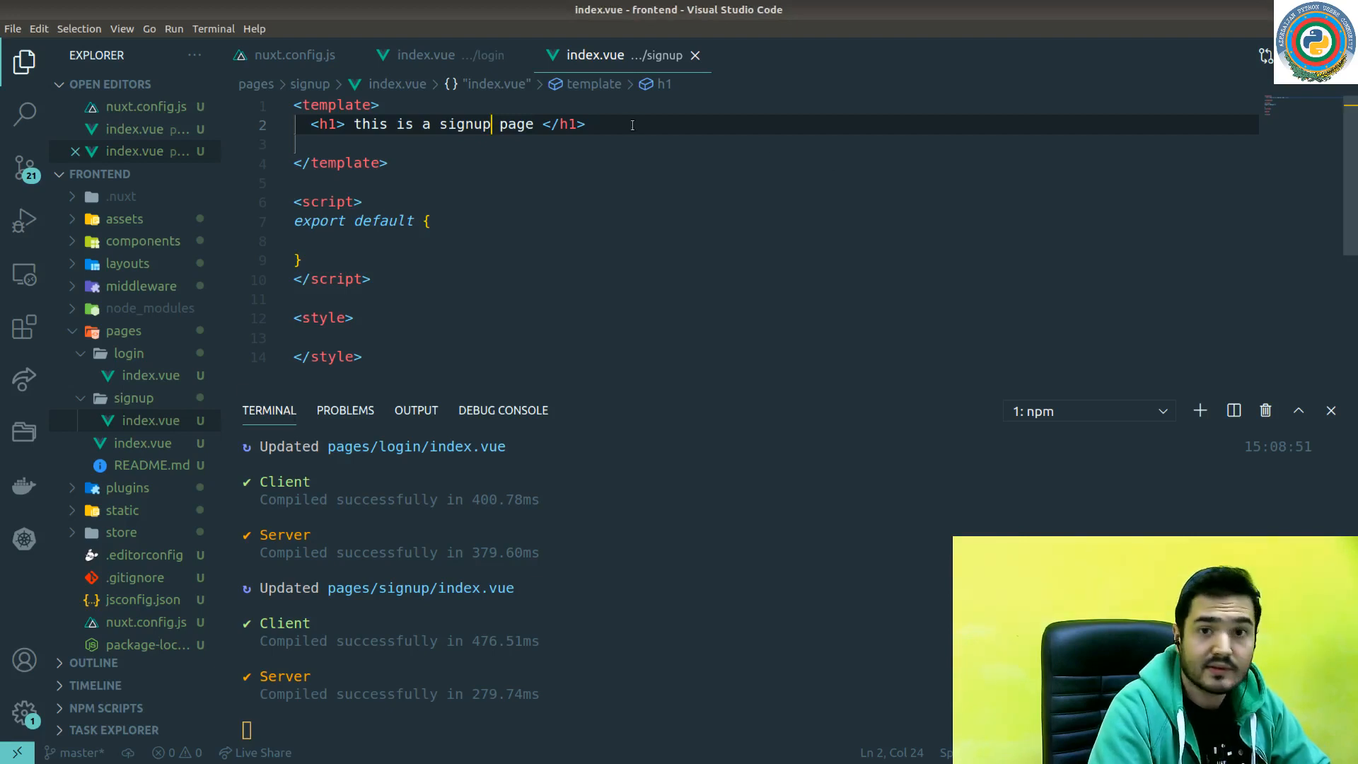
left_click(436, 55)
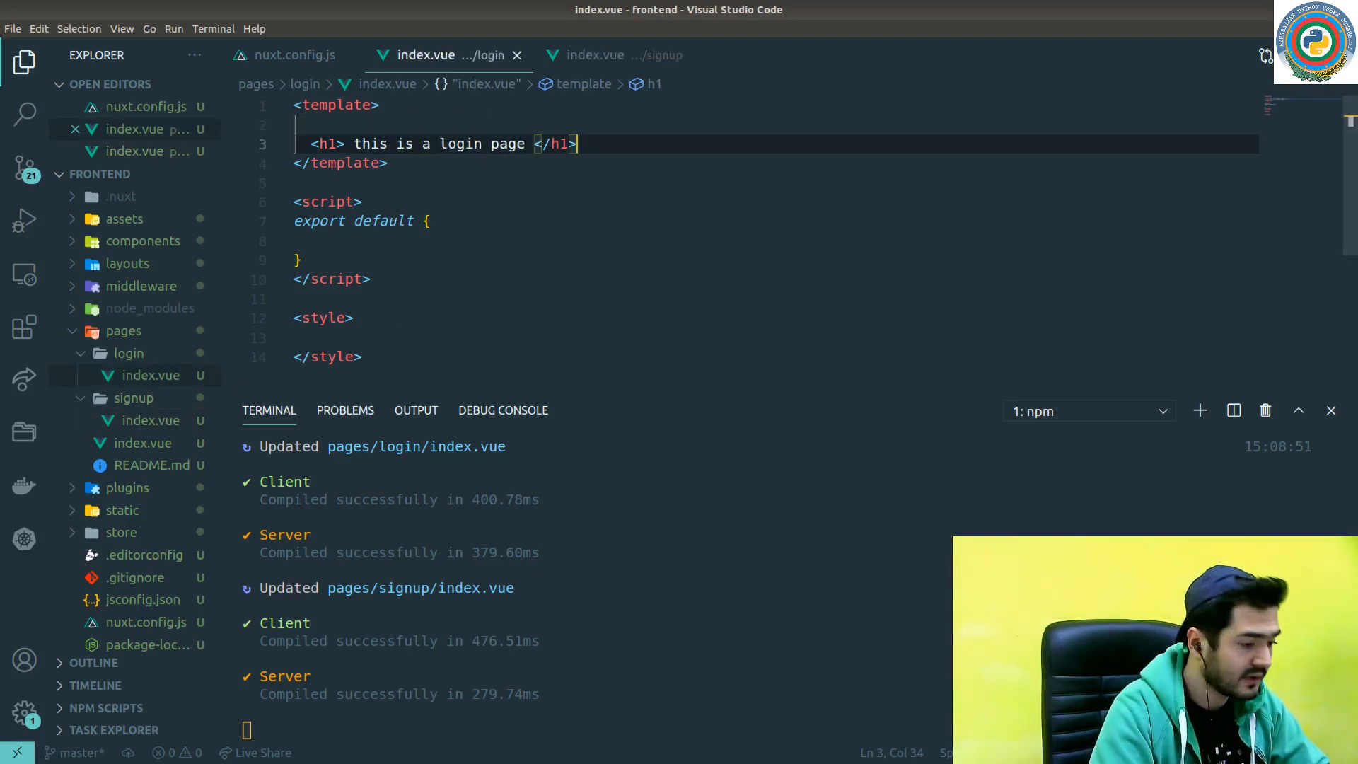
key("ctrl+grave")
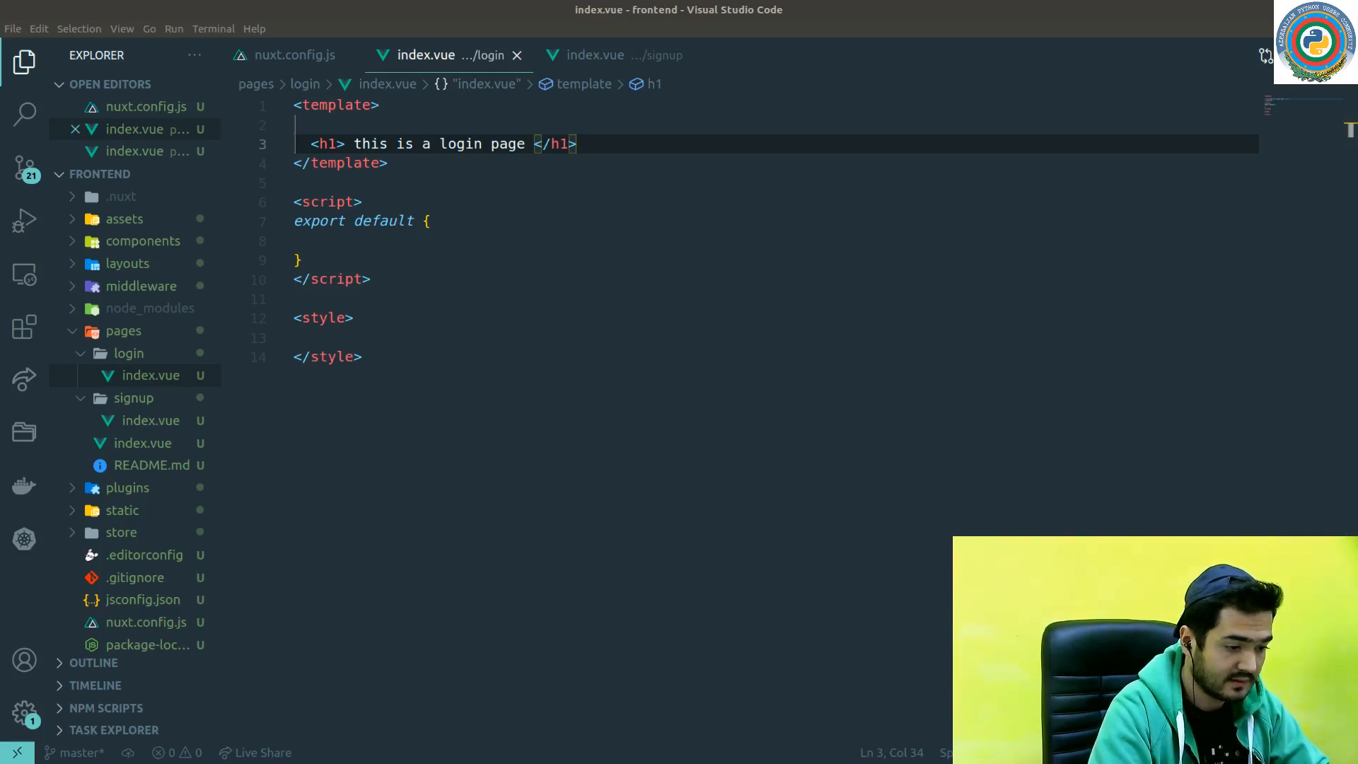
left_click(510, 369)
key("ctrl+a")
key("ctrl+v")
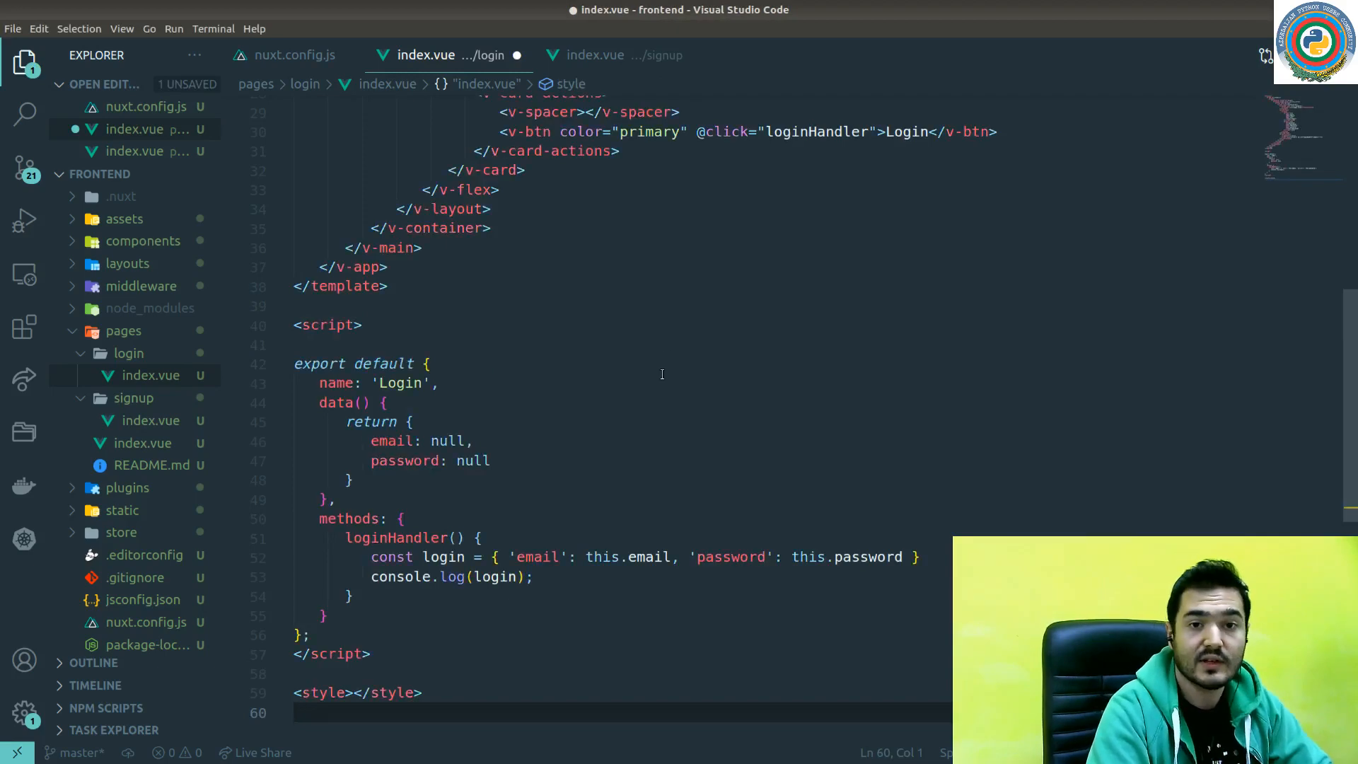
scroll(662, 374, "up", 10)
scroll(640, 274, "down", 3)
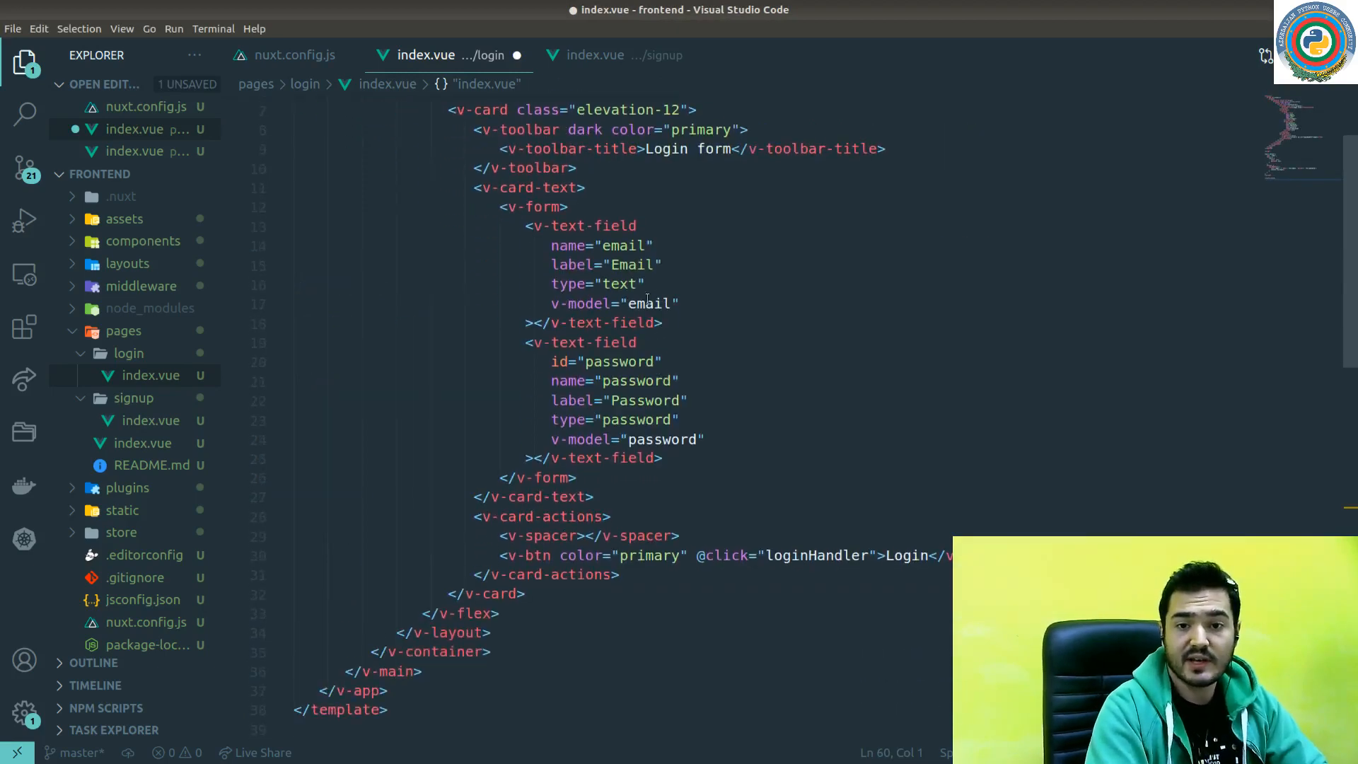
- Review the email field and Login title, then save login/index.vue
double_click(624, 245)
scroll(679, 329, "up", 3)
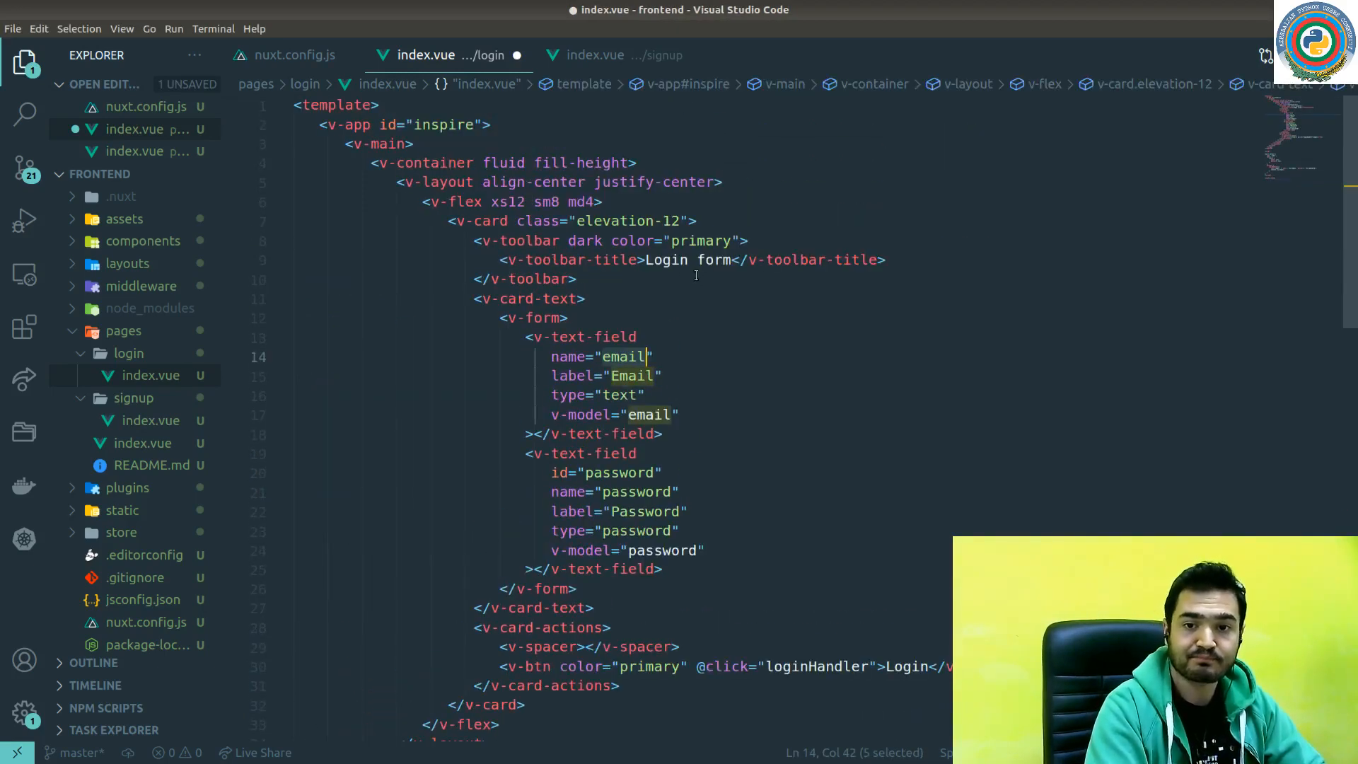
left_click(676, 262)
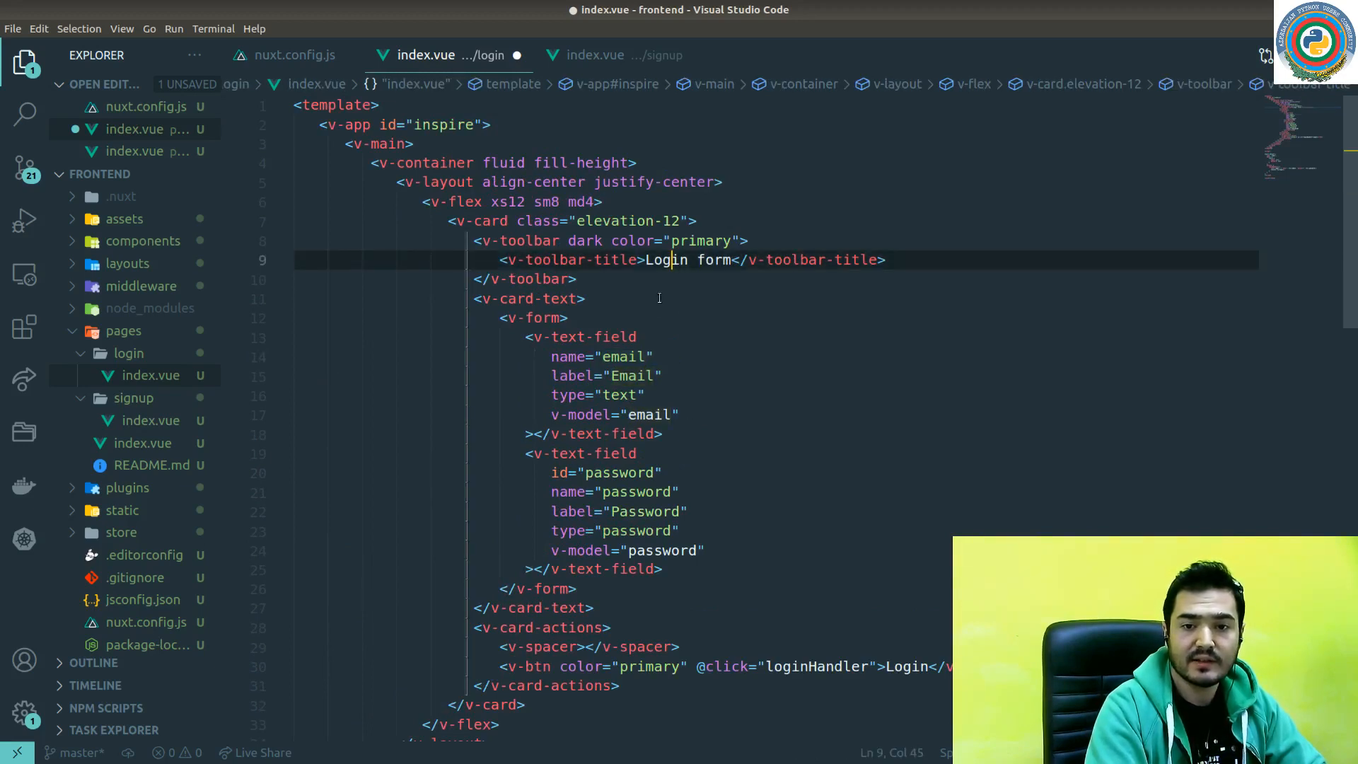
scroll(671, 339, "down", 5)
scroll(671, 340, "down", 3)
scroll(683, 305, "up", 8)
key("ctrl+s")
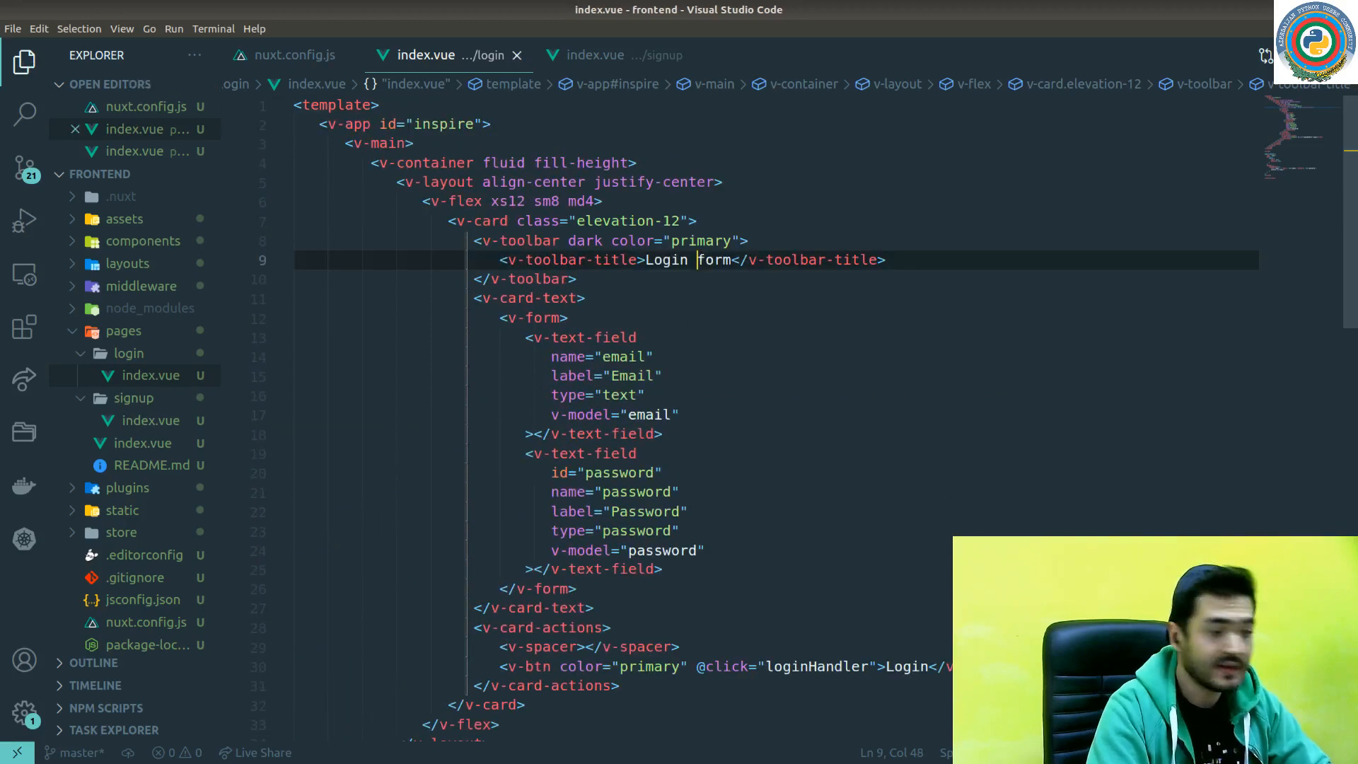
- Load localhost:3000/login in Chrome and try the rendered Email field
key("alt+Tab")
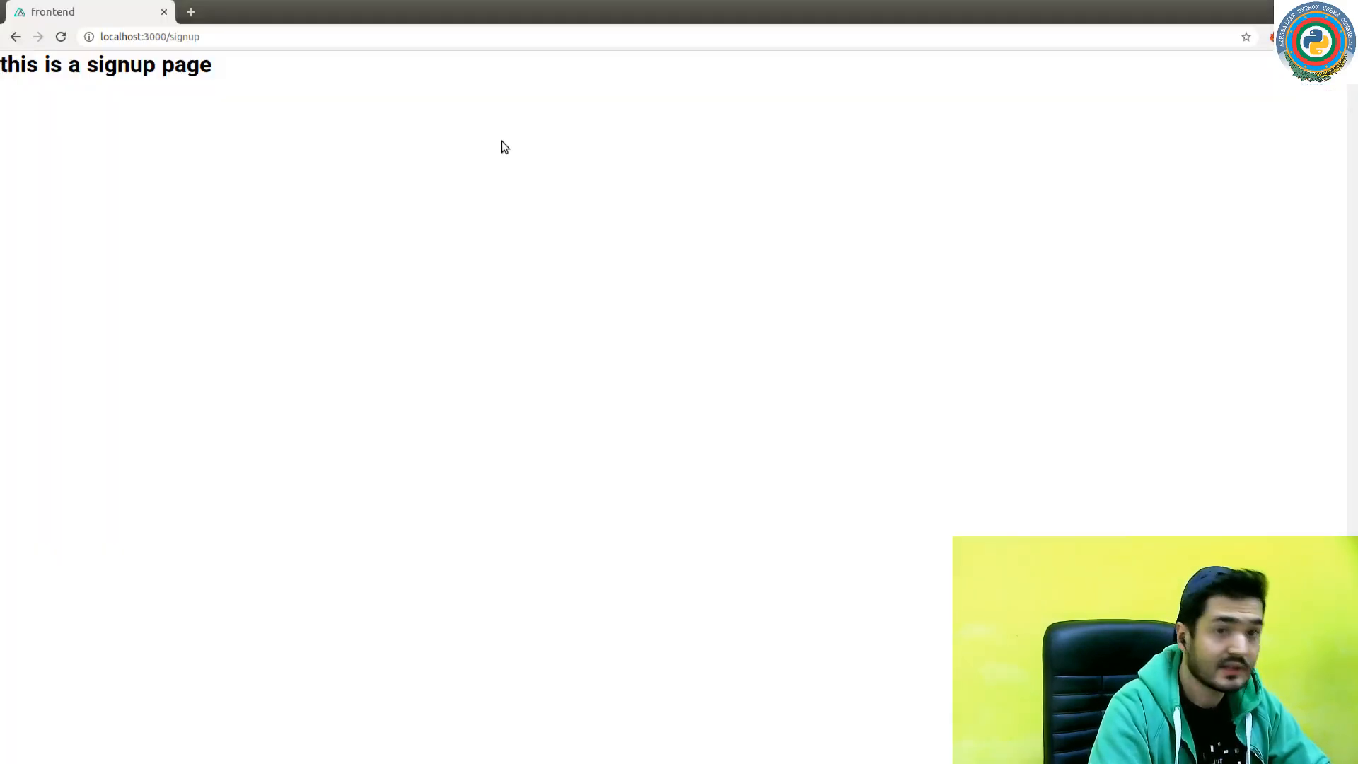
left_click(167, 36)
double_click(180, 36)
type("login")
key("Return")
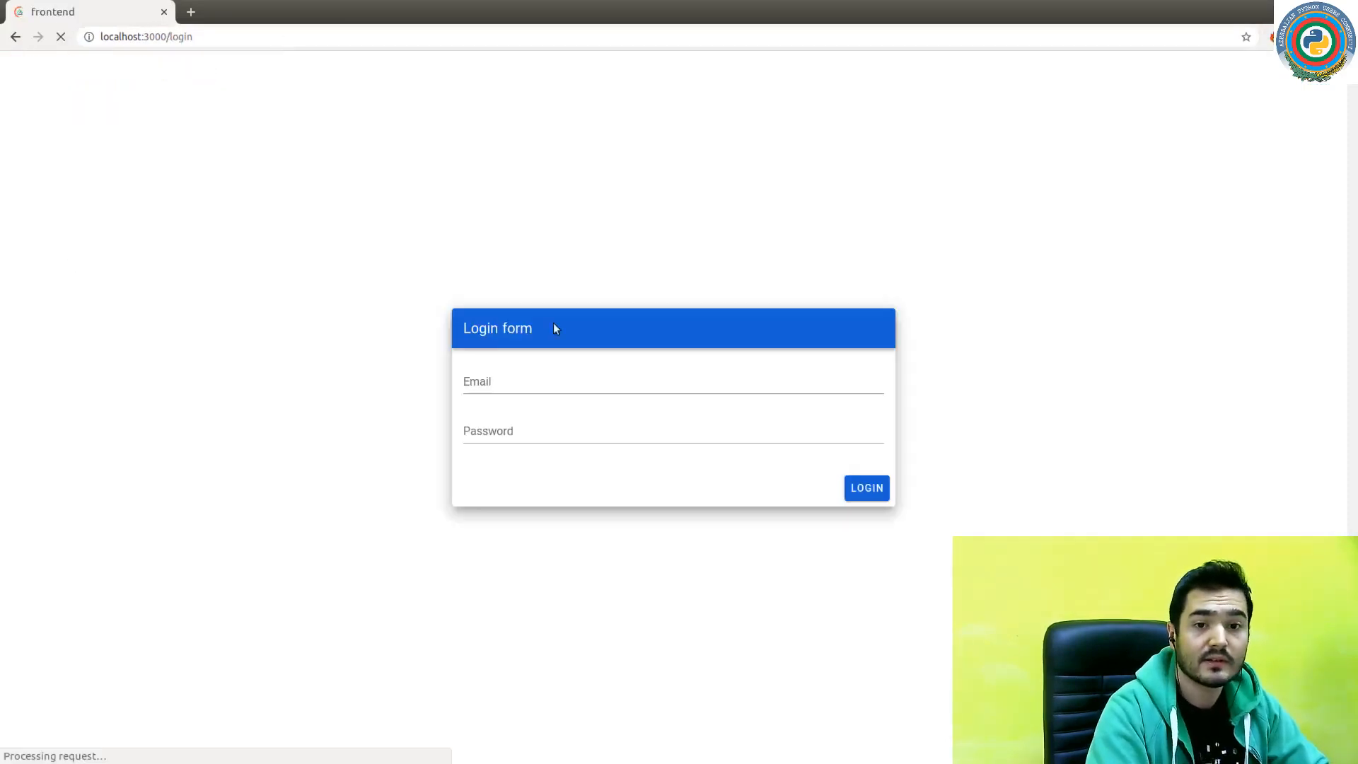
left_click(525, 384)
left_click(451, 443)
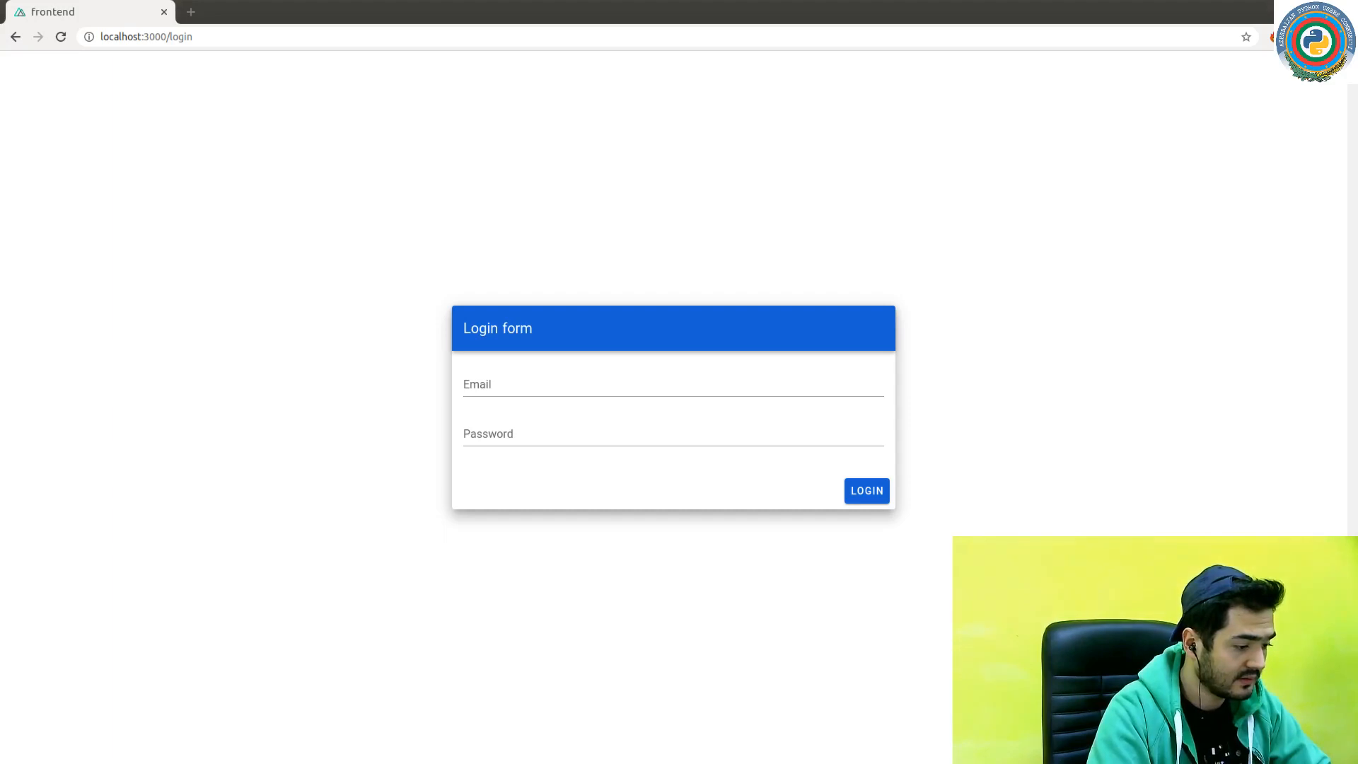
- Paste the Vuetify Signup form component over signup/index.vue and save it
key("alt+Tab")
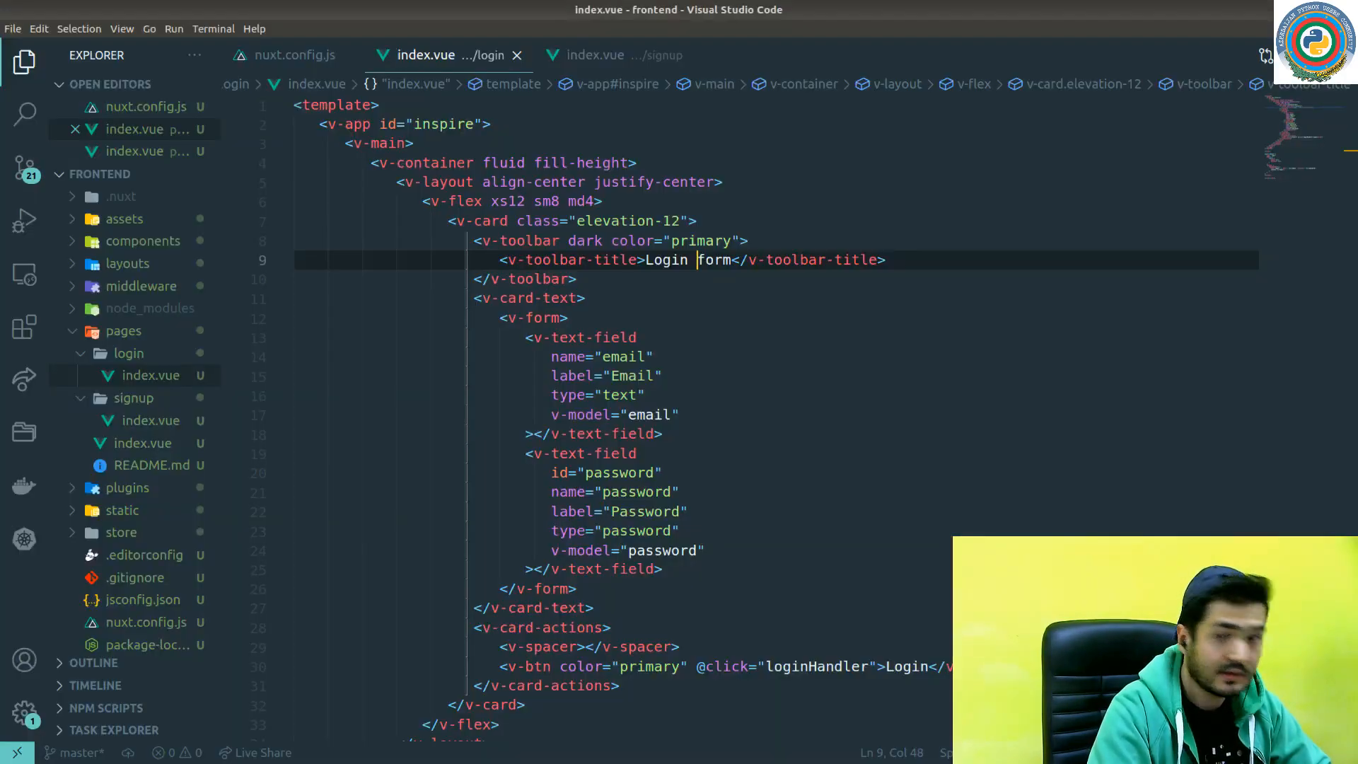
left_click(616, 56)
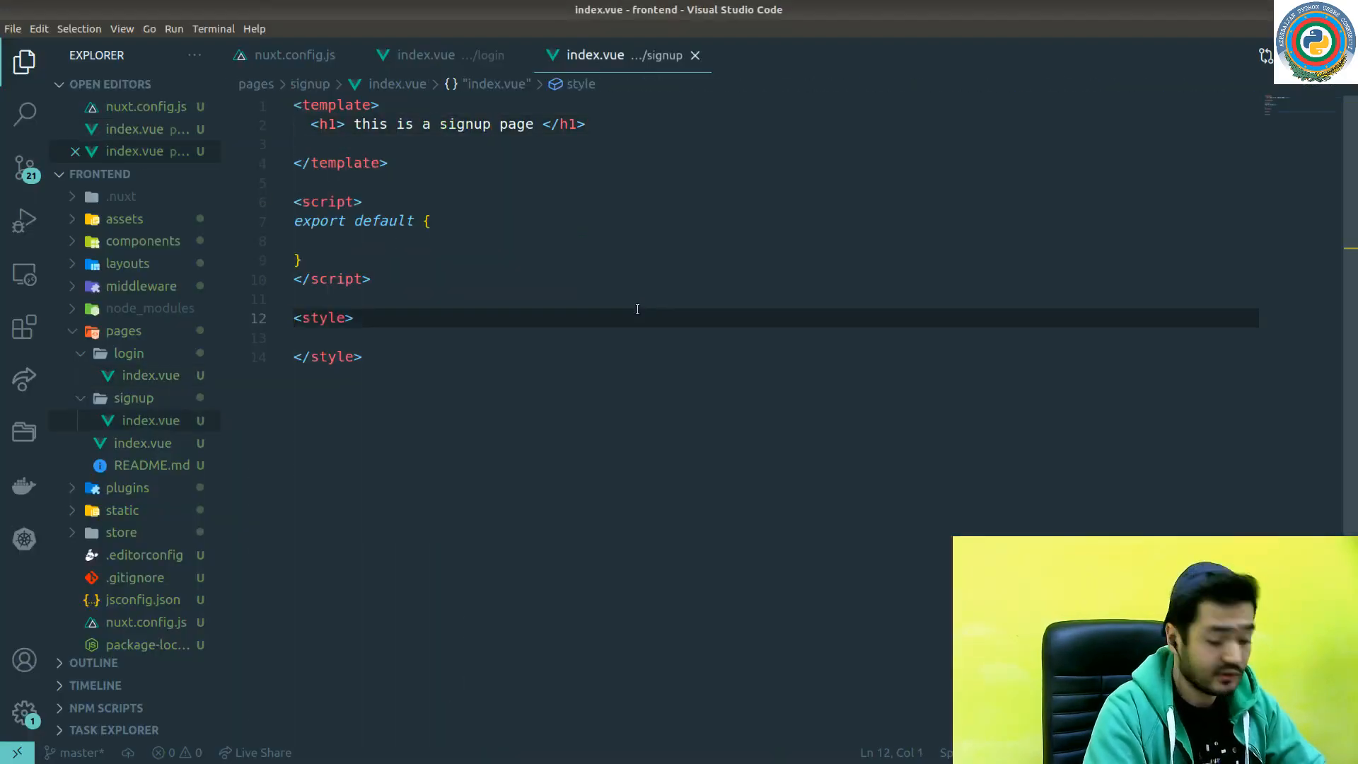
key("ctrl+a")
key("ctrl+v")
key("ctrl+s")
scroll(850, 358, "up", 15)
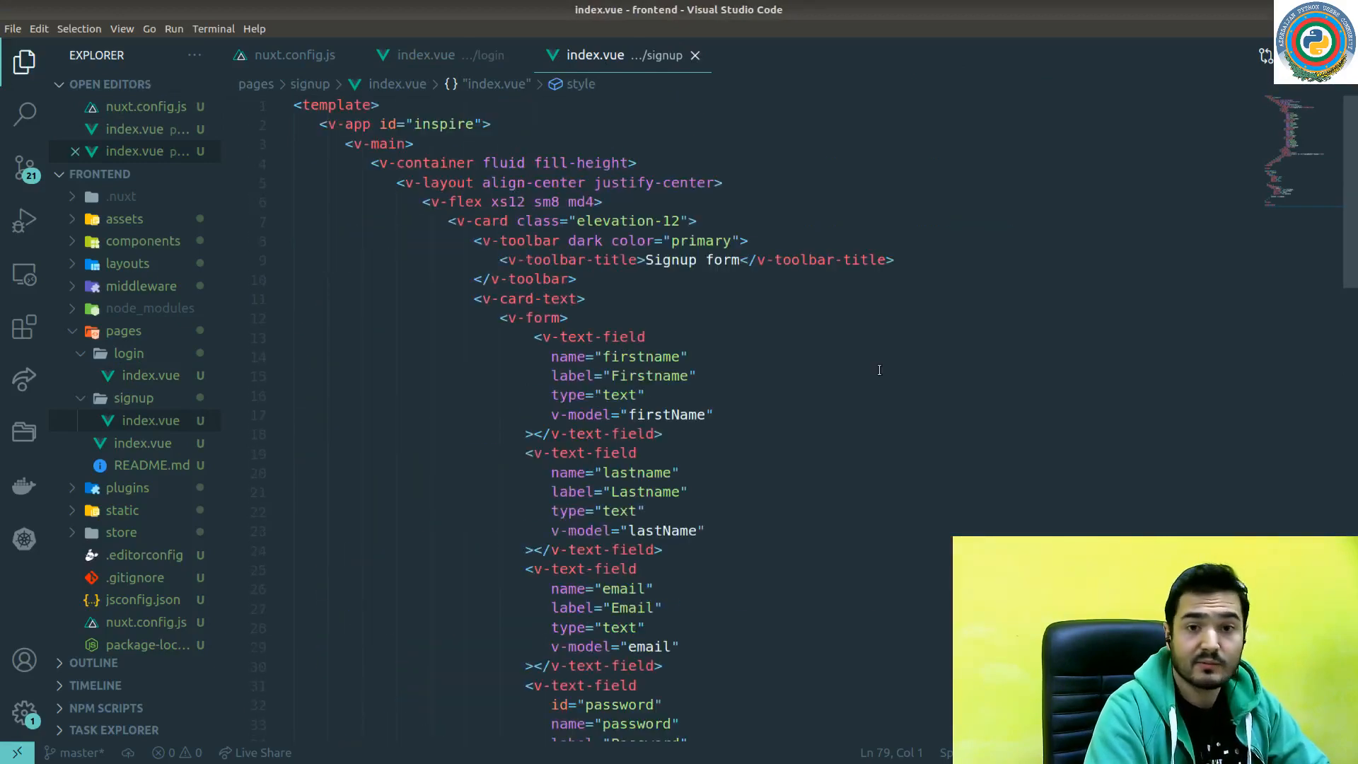
scroll(838, 403, "down", 3)
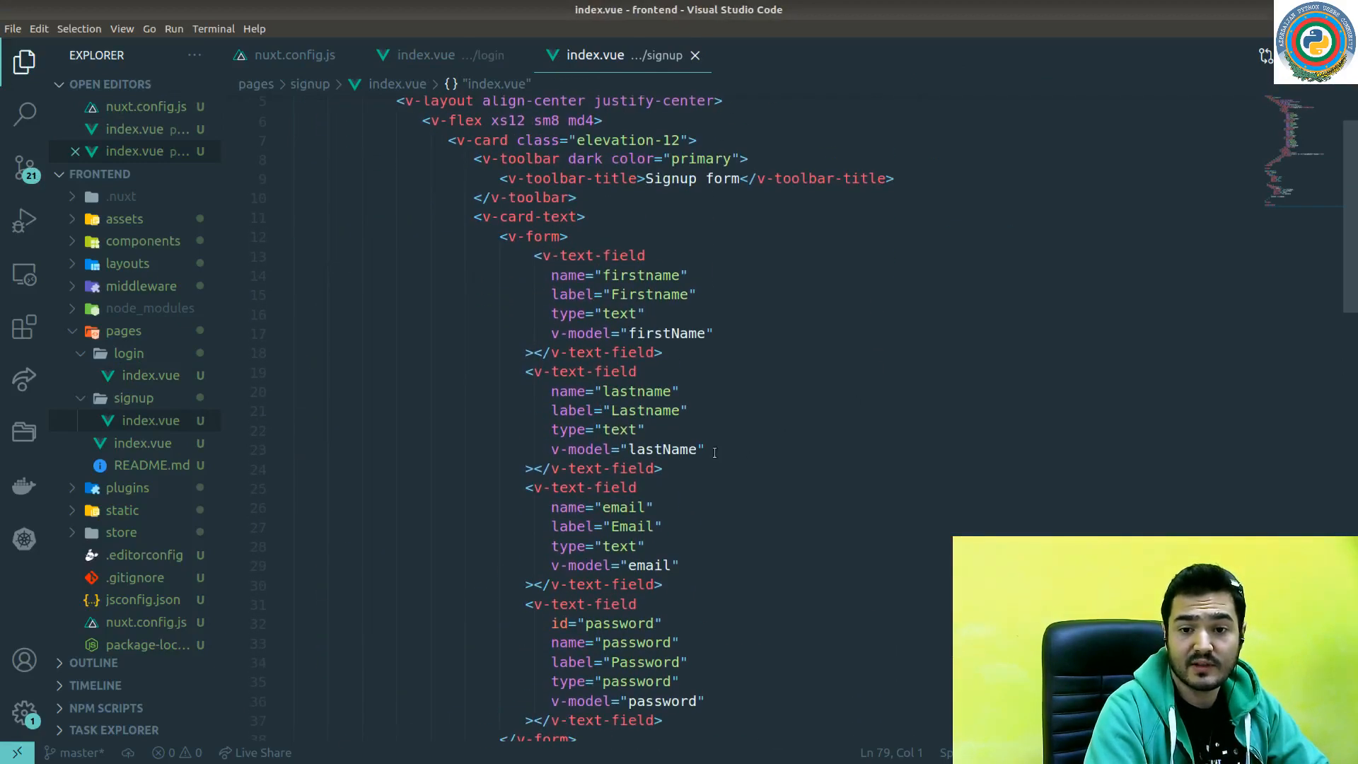
- Review the Firstname and Lastname field markup inside the card text
left_click_drag(696, 468, 507, 238)
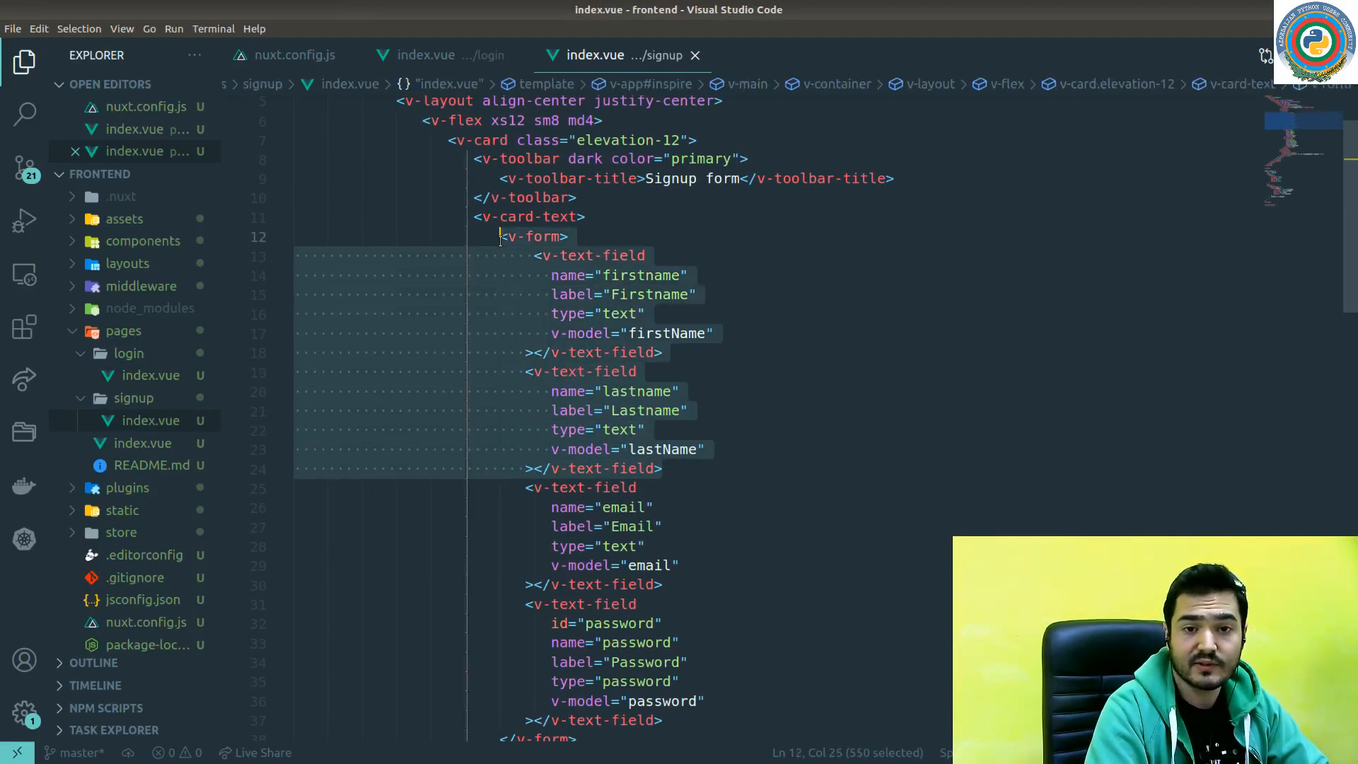
left_click(587, 278)
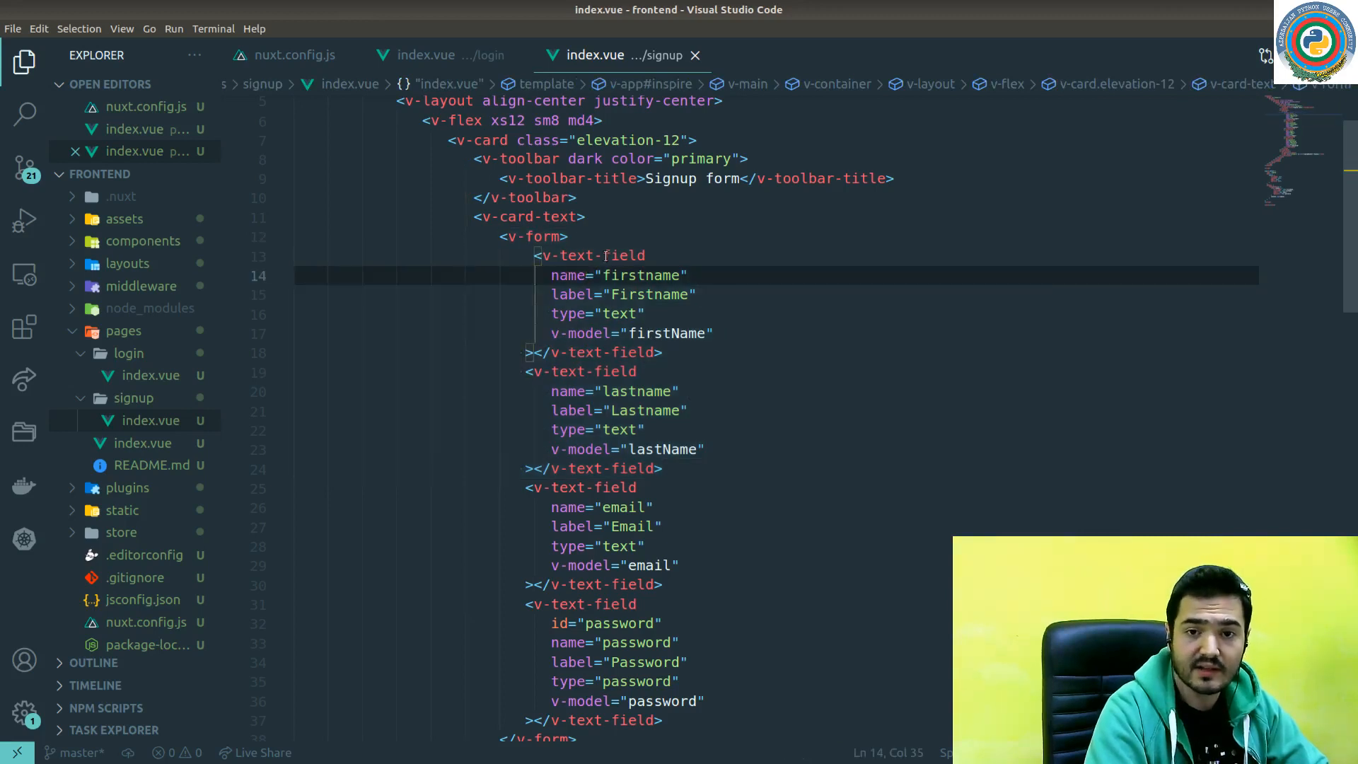
left_click(636, 220)
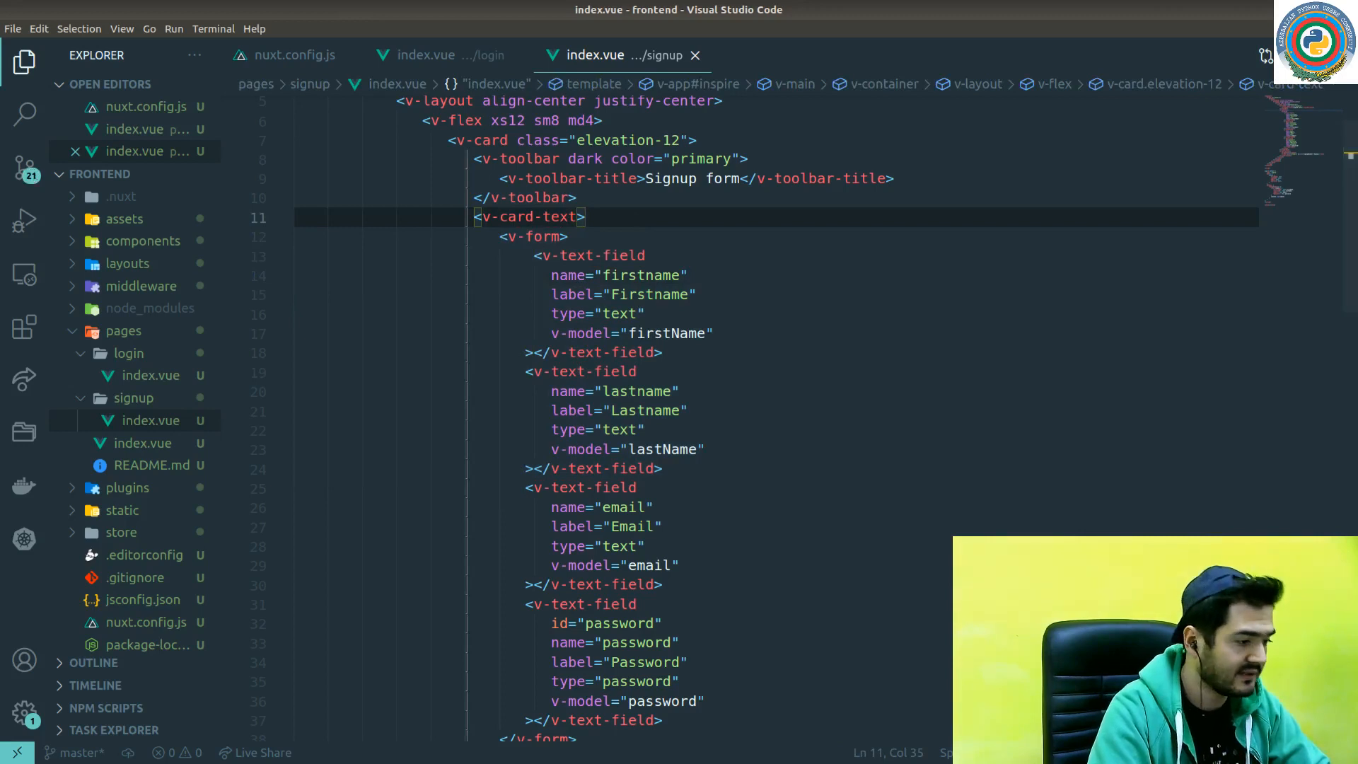
- Load localhost:3000/signup in Chrome and try the rendered Firstname field
key("alt+Tab")
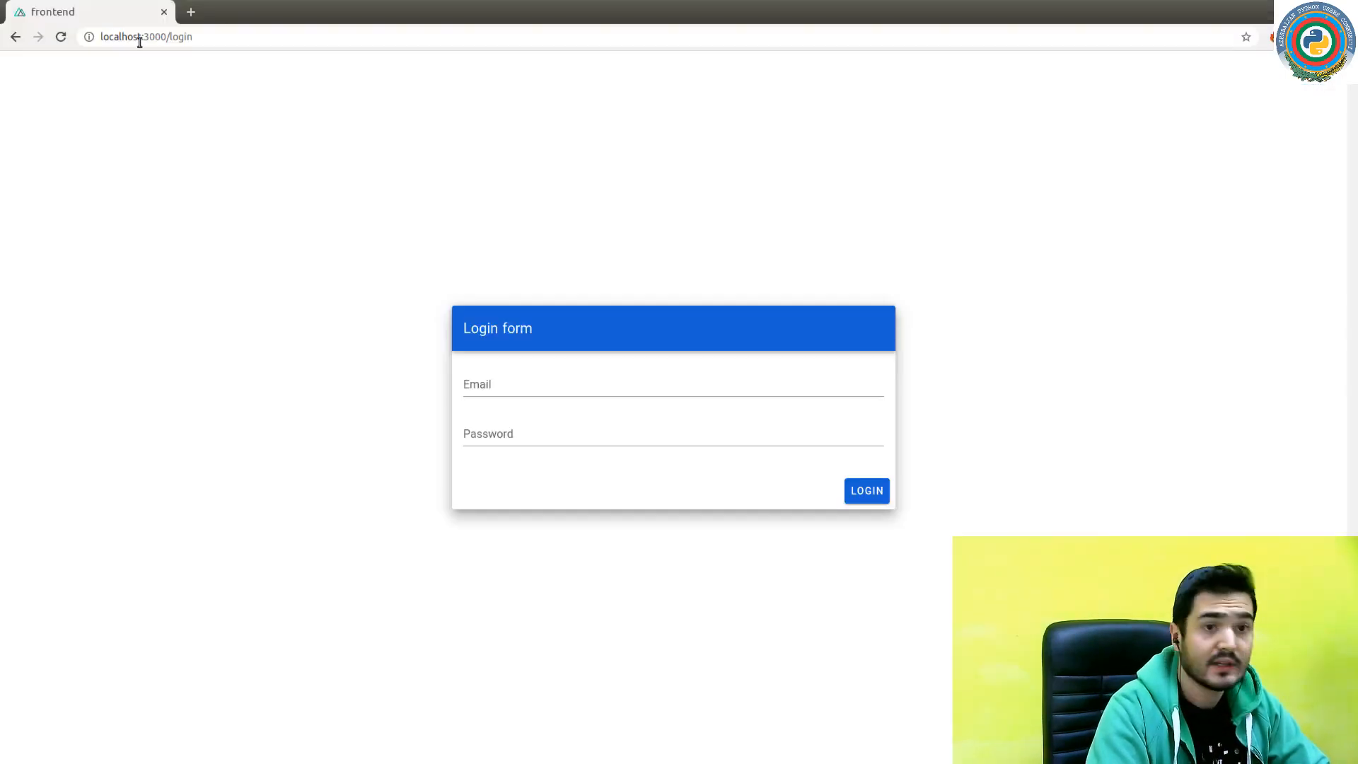
left_click(170, 37)
type("signup")
key("Return")
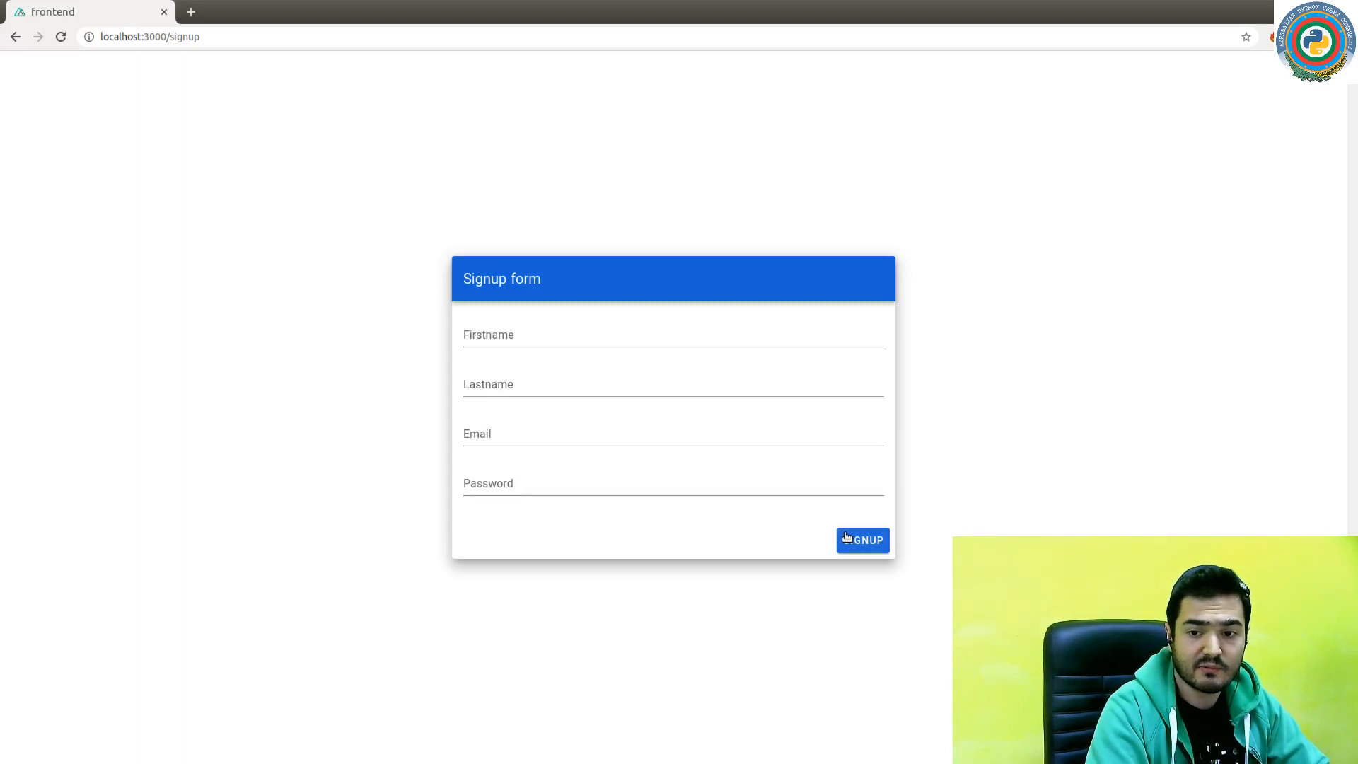
left_click(511, 333)
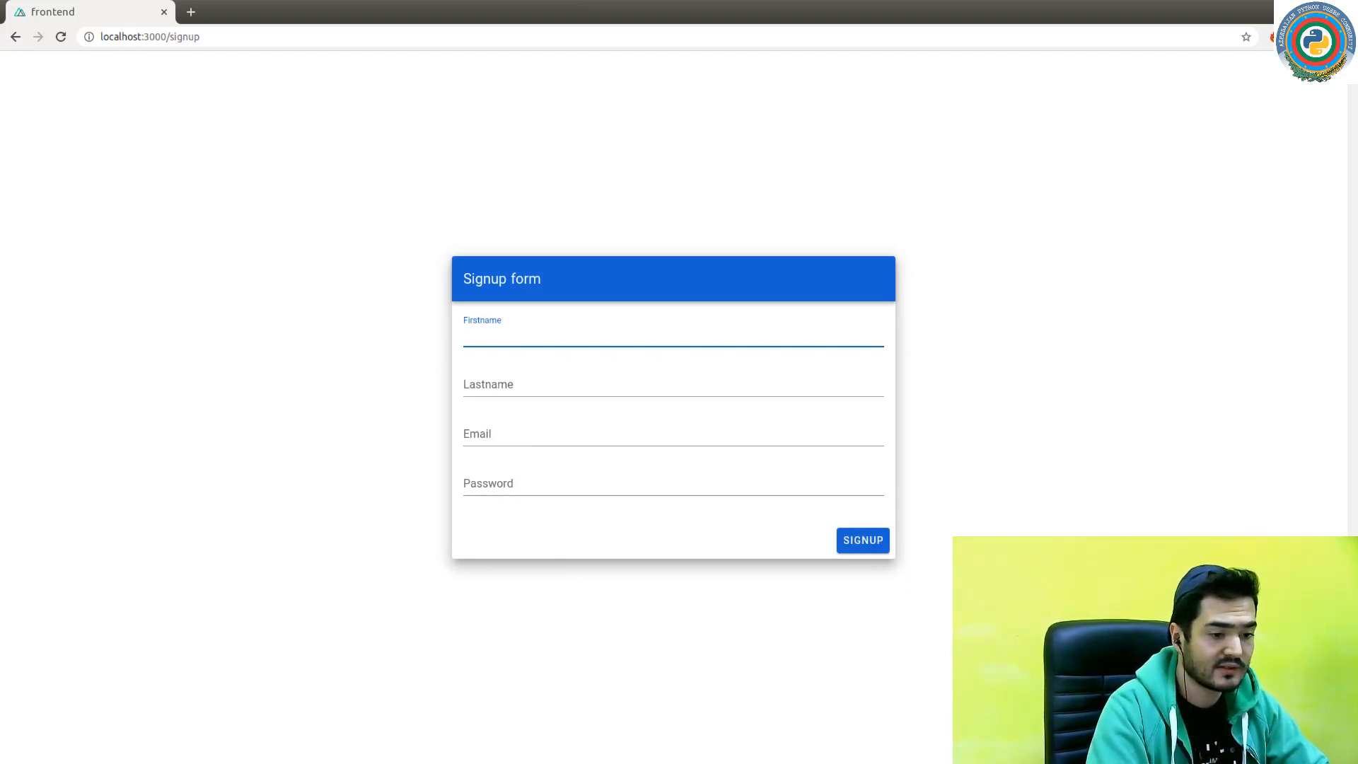
key("alt+Tab")
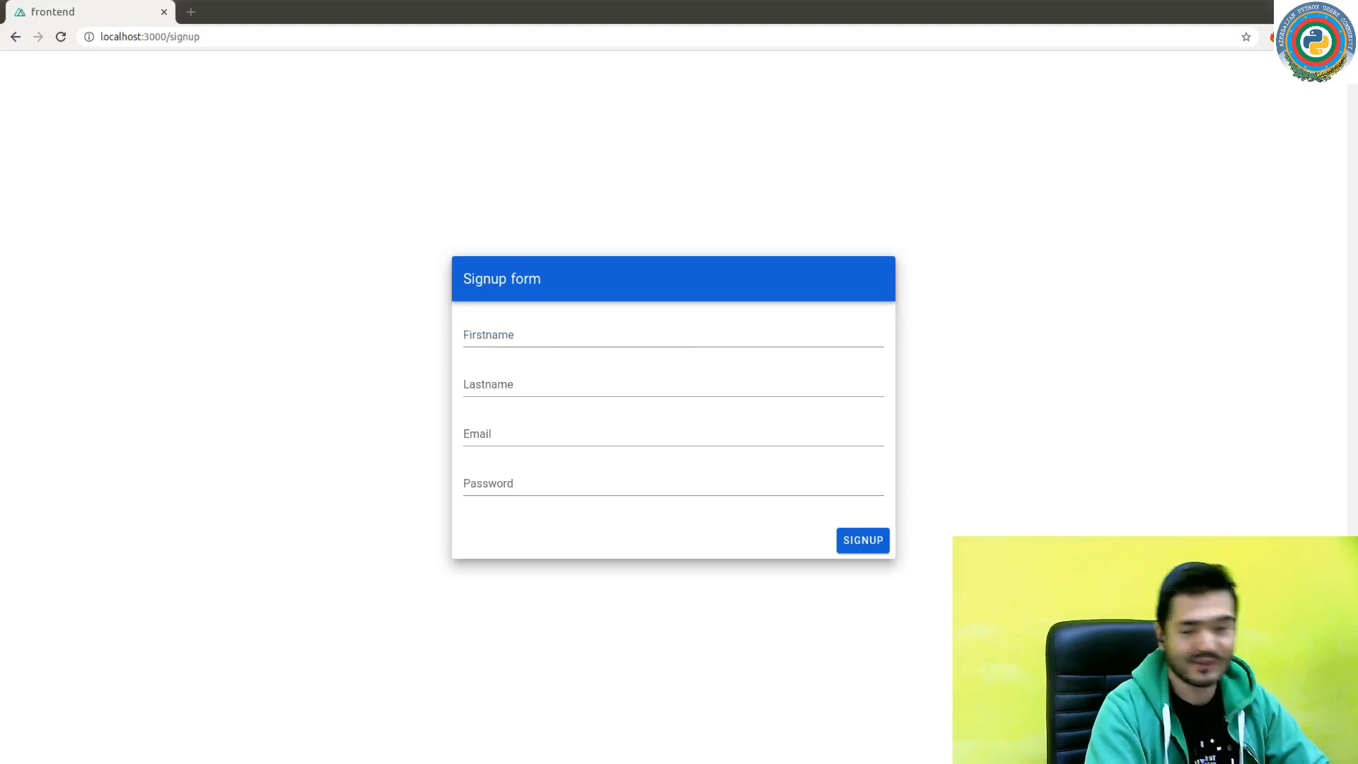